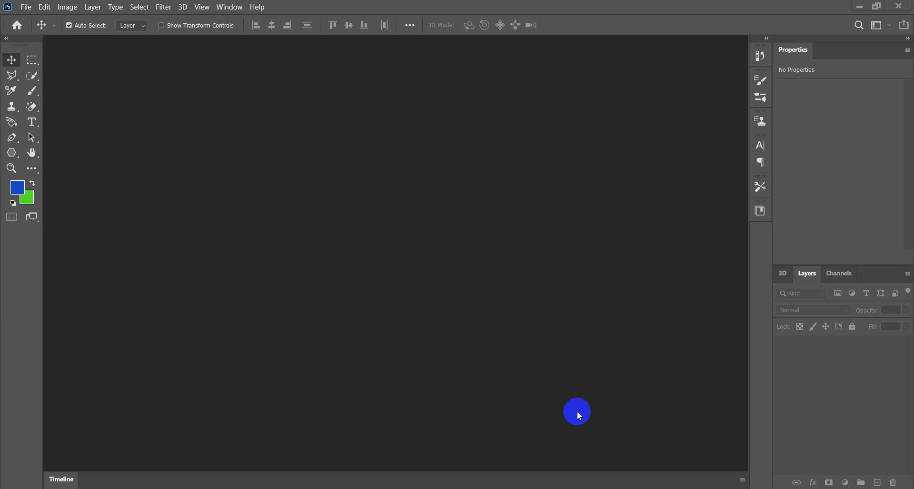
# Start a new document and browse the Photo, Print, Art & Illustration, Web, Mobile and Film & Video presets, returning to the recent items.
pyautogui.click(29, 10)
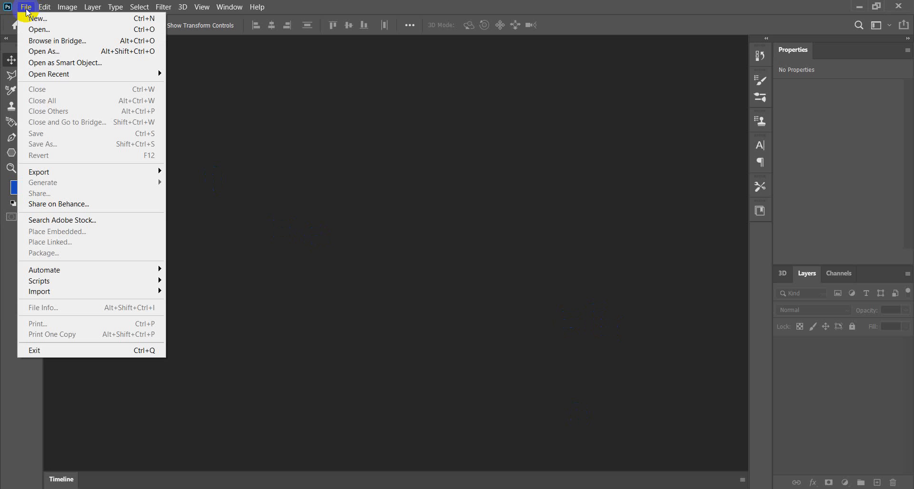
pyautogui.click(36, 21)
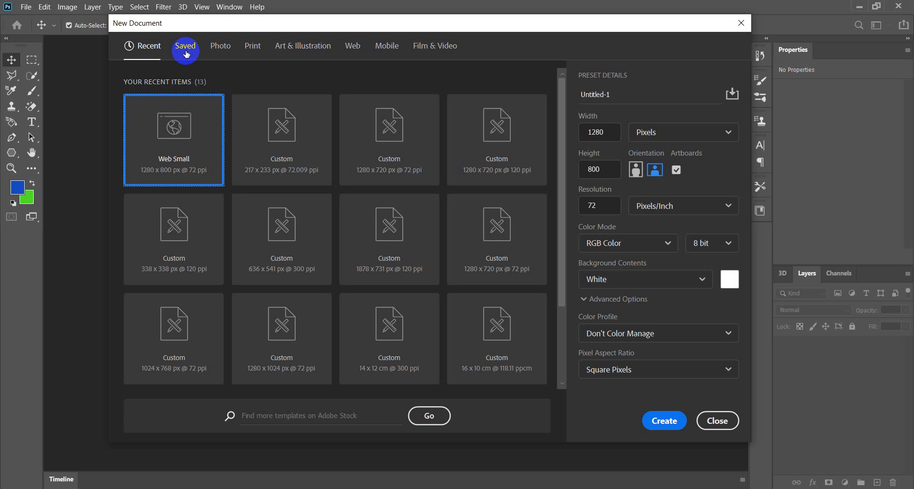
pyautogui.click(220, 50)
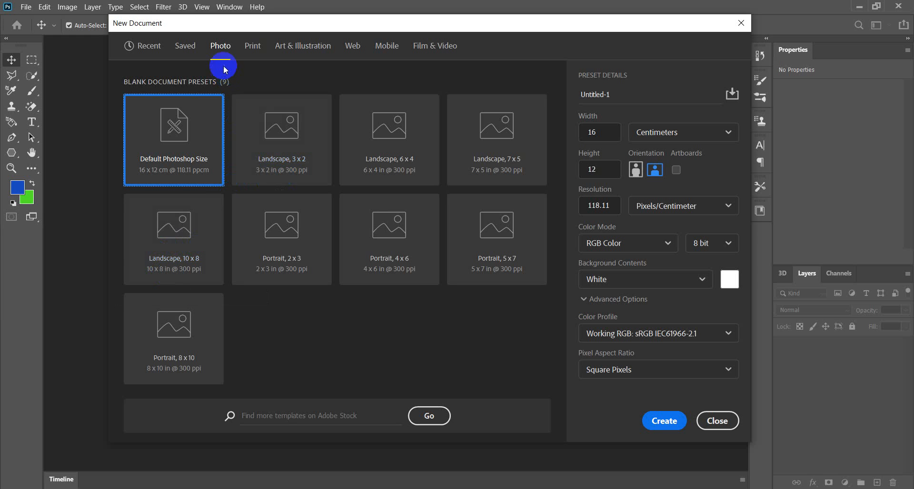
pyautogui.click(253, 53)
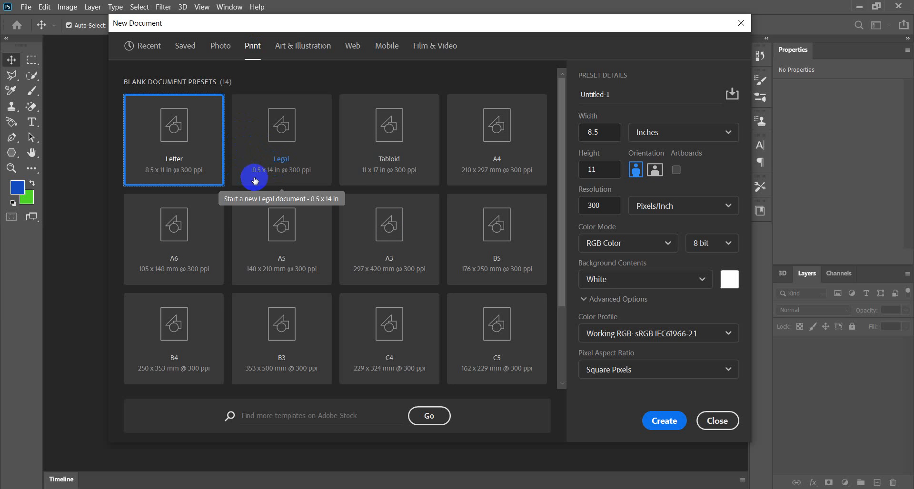
pyautogui.click(293, 51)
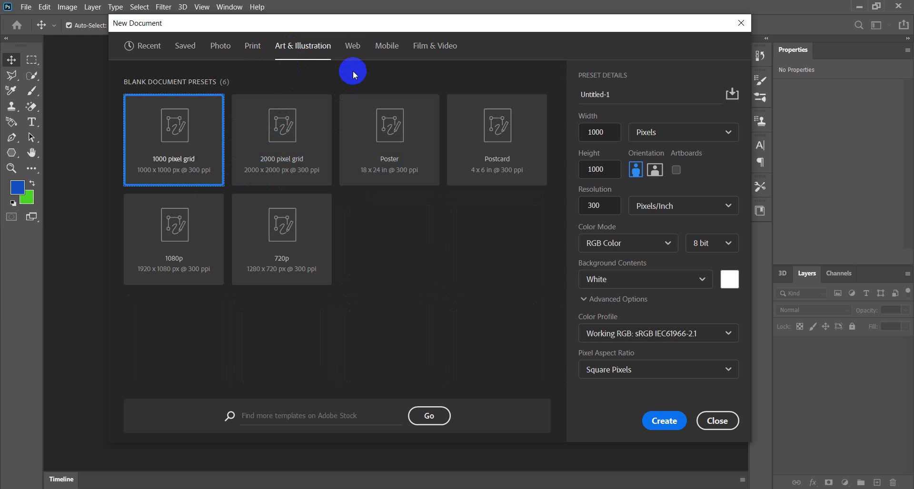
pyautogui.click(356, 46)
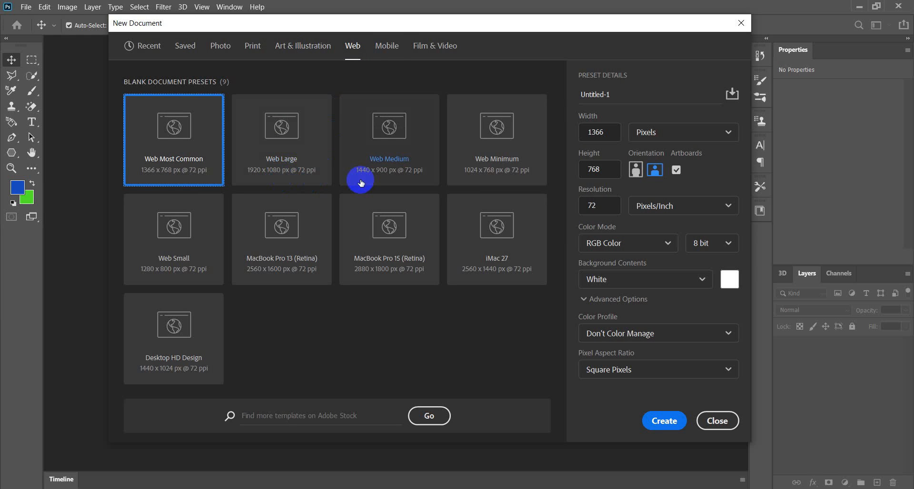
pyautogui.click(396, 46)
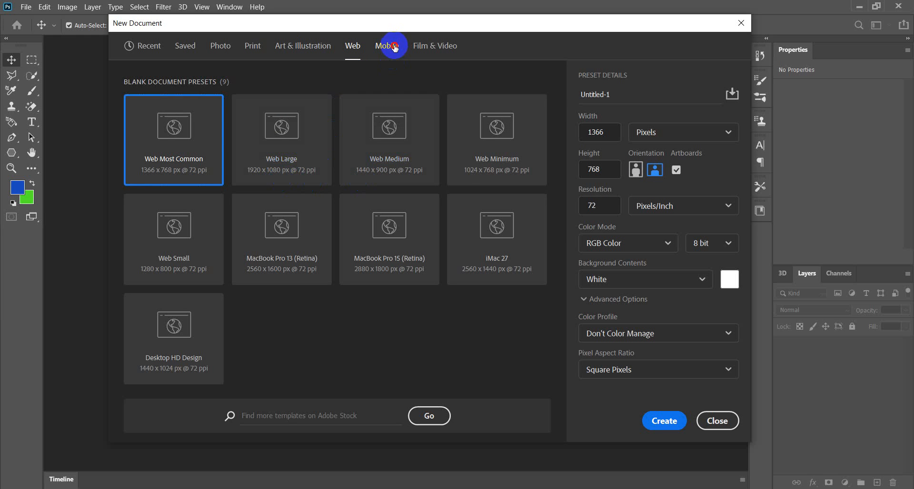
pyautogui.click(420, 50)
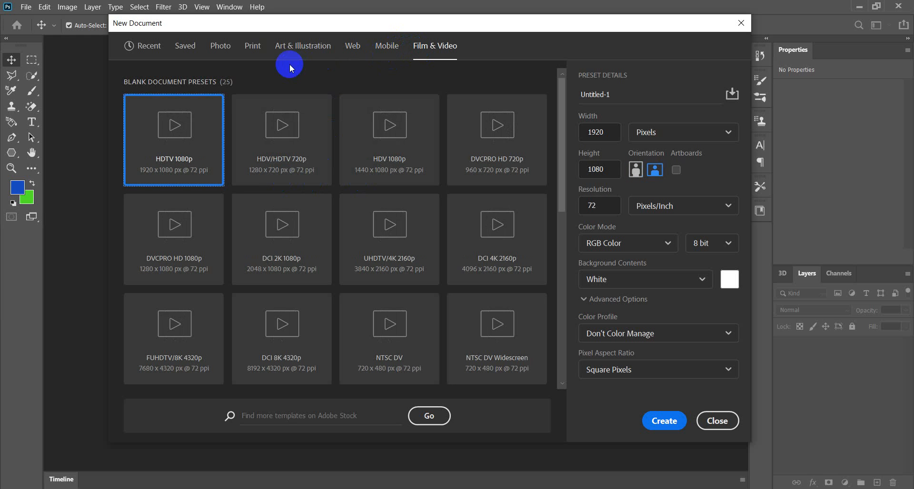
pyautogui.click(153, 50)
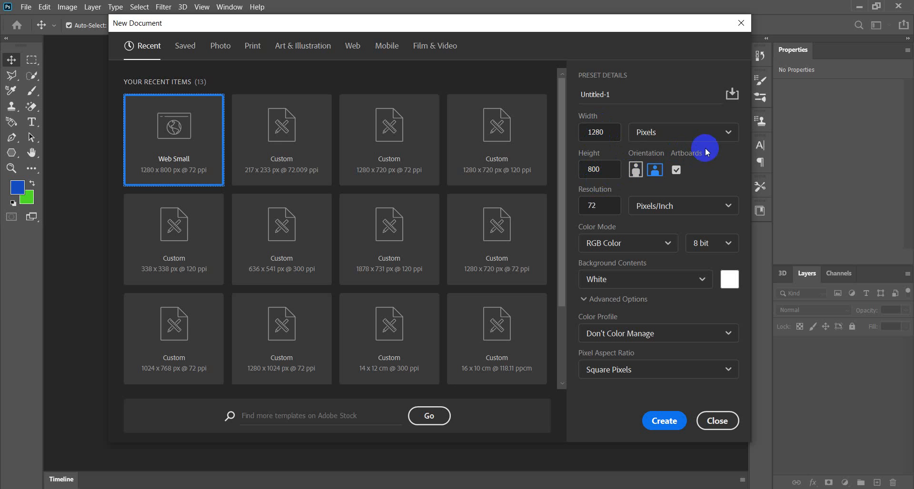
# Try Millimeters as the document unit, restore Pixels, and open and cancel saving the settings as a preset.
pyautogui.click(726, 140)
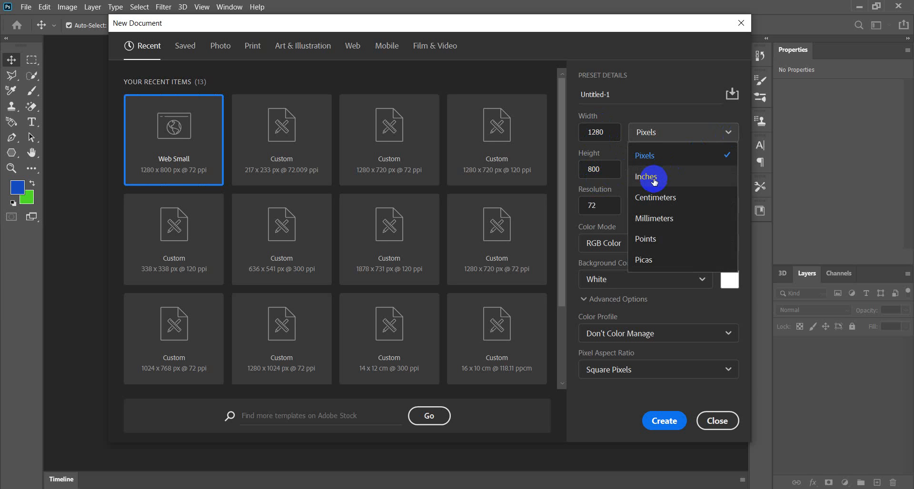
pyautogui.click(657, 220)
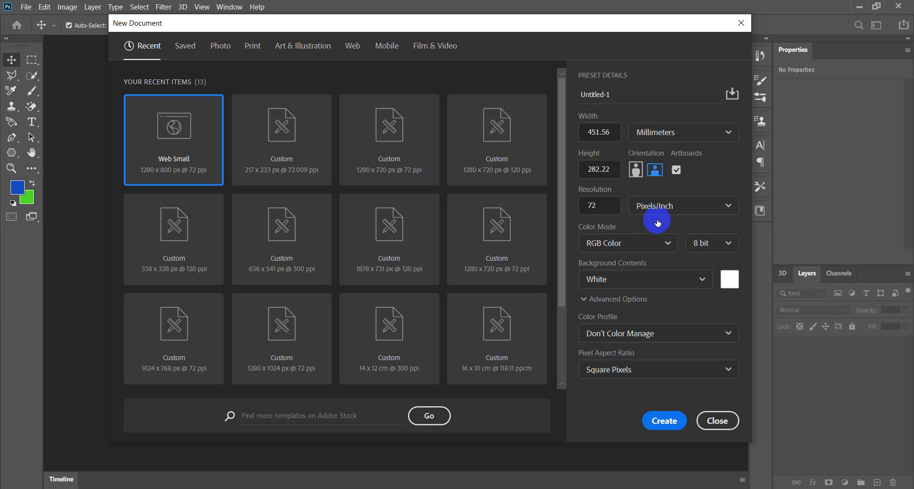
pyautogui.click(728, 136)
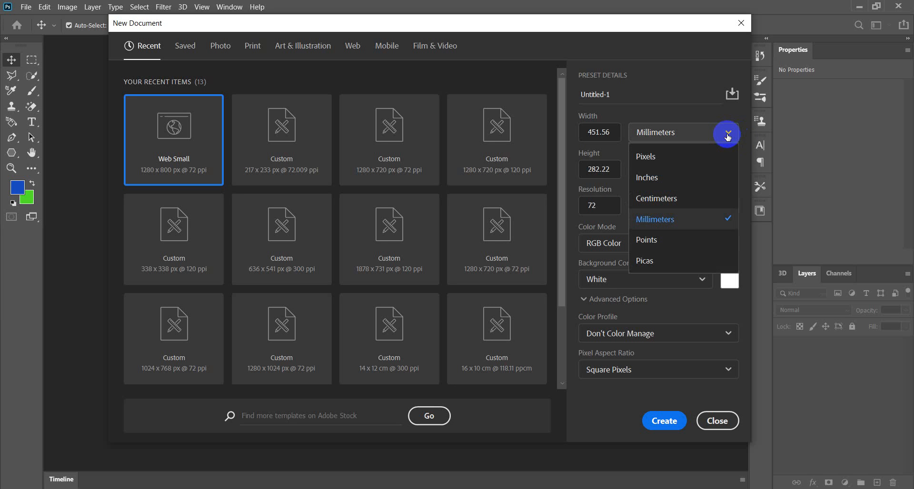
pyautogui.click(668, 159)
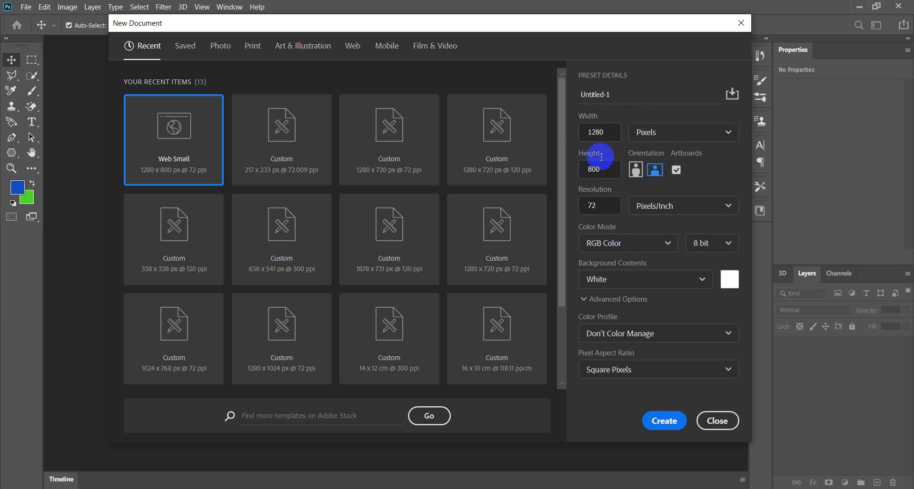
pyautogui.click(733, 96)
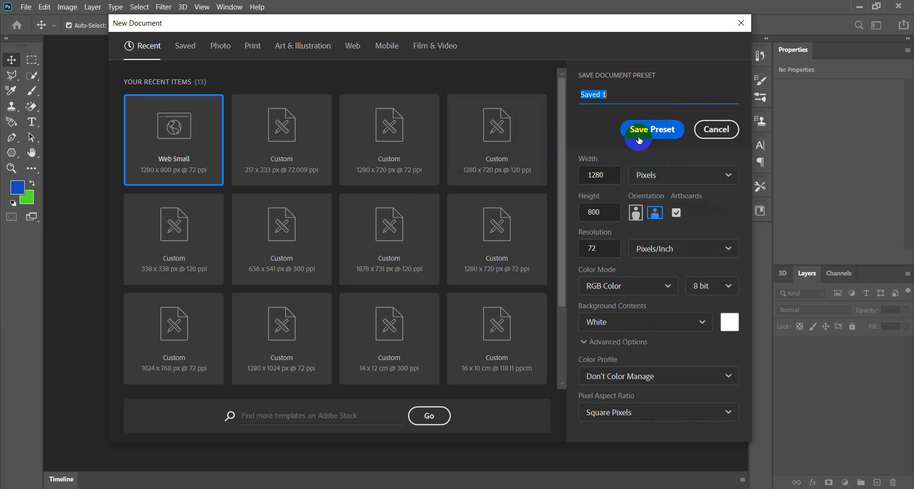
pyautogui.click(708, 136)
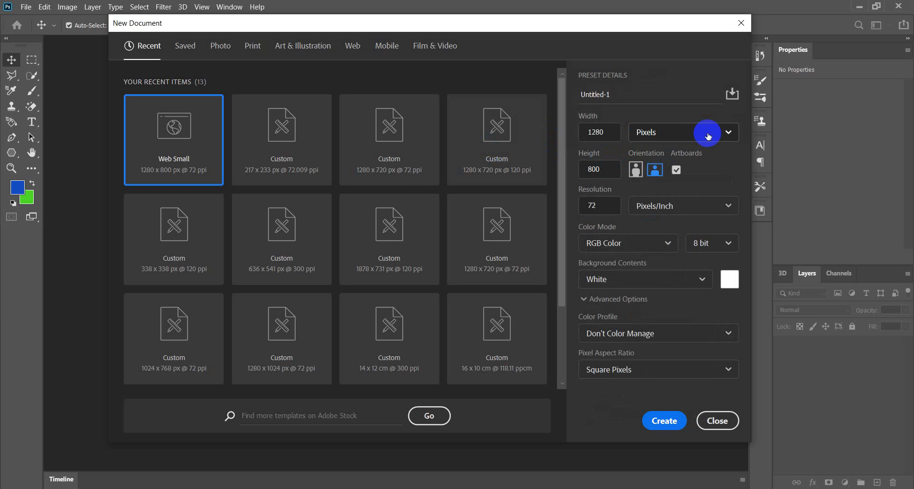
# Create an 800 x 1280 px document in portrait orientation, trying Background Color as its background contents before choosing White.
pyautogui.click(634, 176)
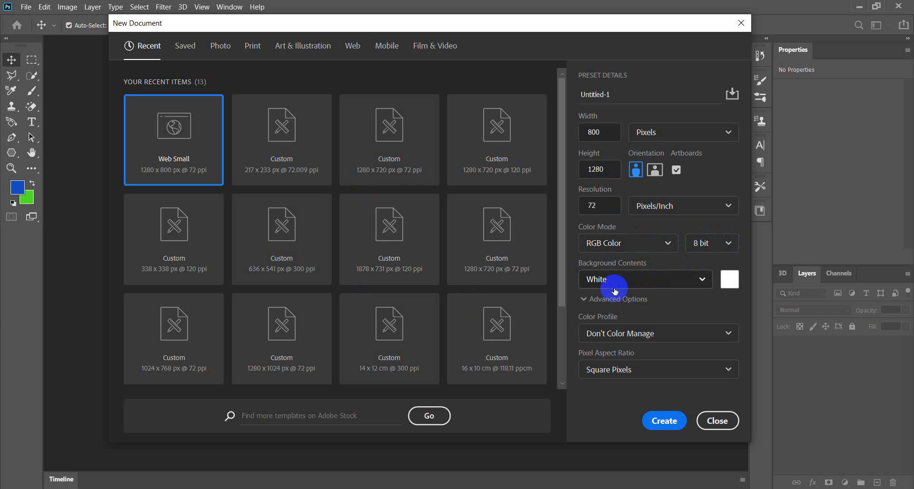
pyautogui.click(700, 281)
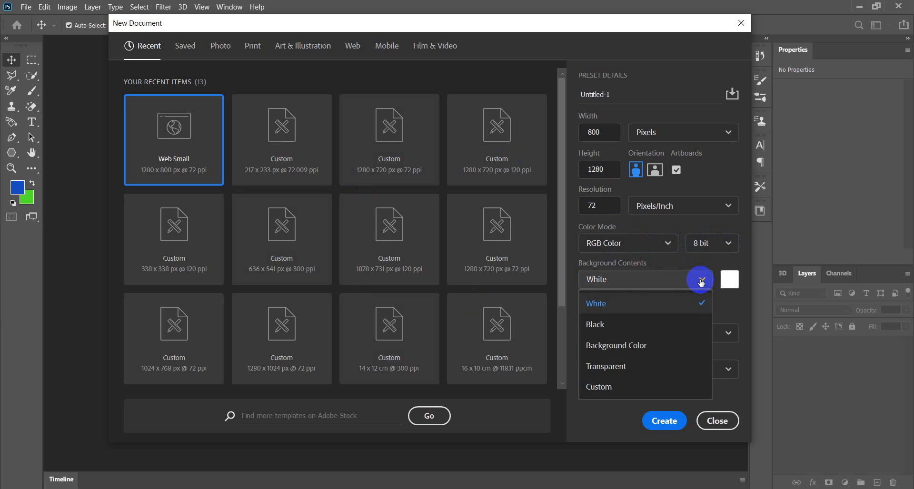
pyautogui.click(606, 346)
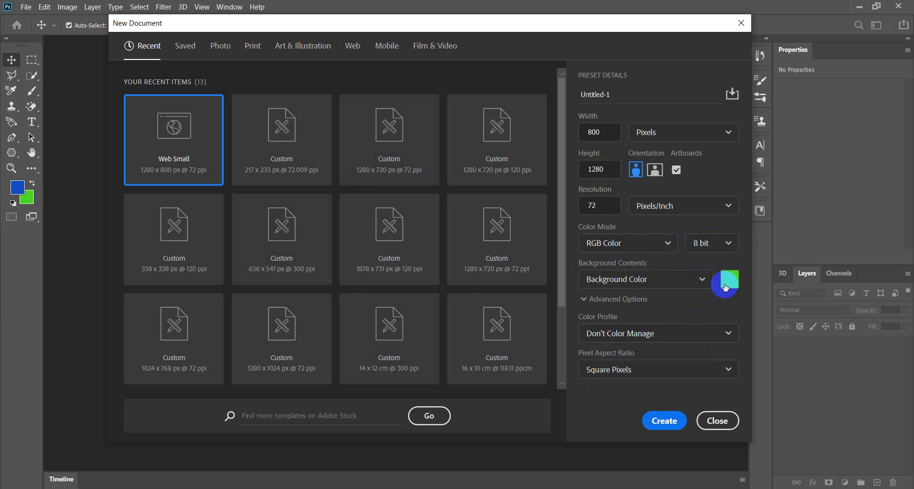
pyautogui.click(701, 285)
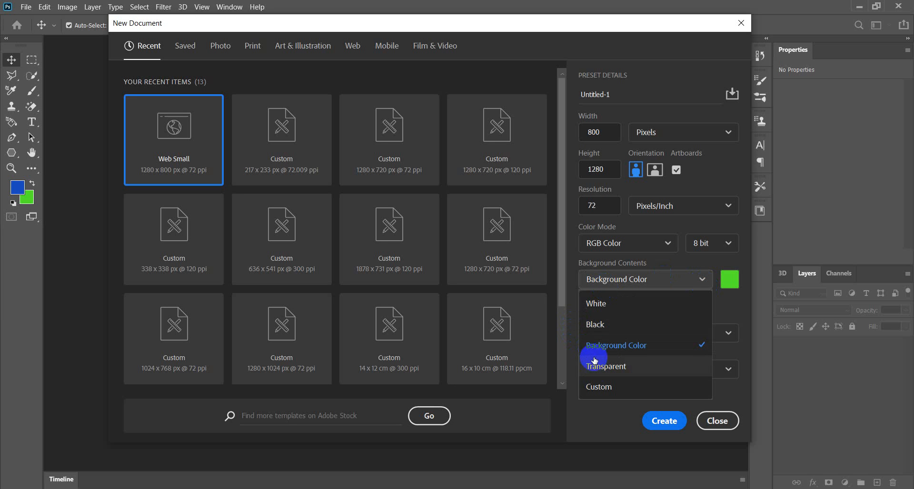
pyautogui.click(601, 304)
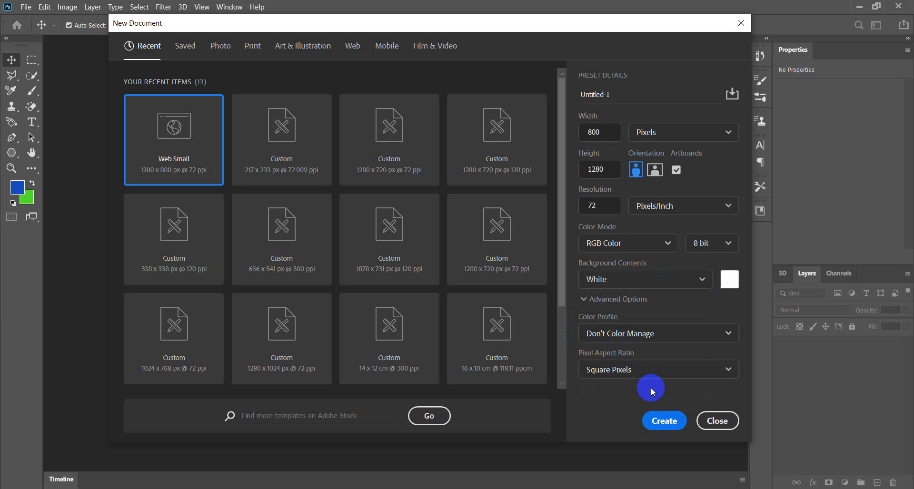
pyautogui.click(664, 423)
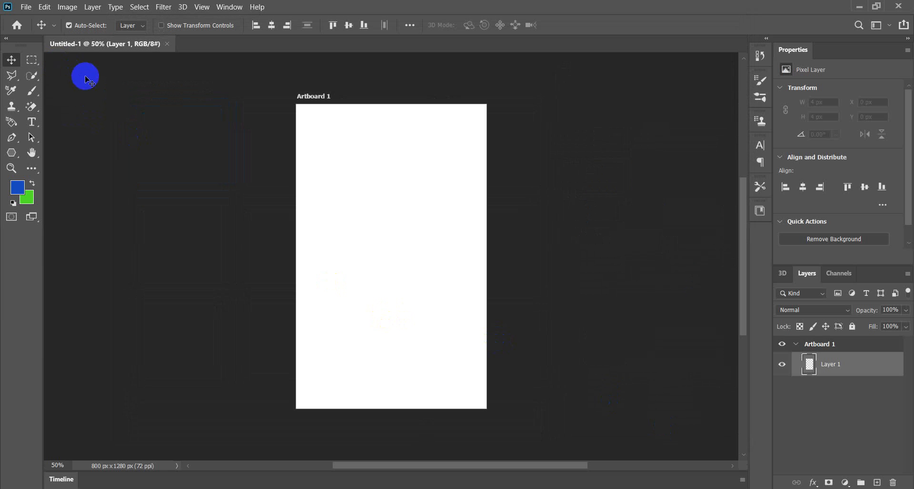
# Create a second document from the recent custom preset of 1280 x 720 px at 120 ppi.
pyautogui.click(26, 6)
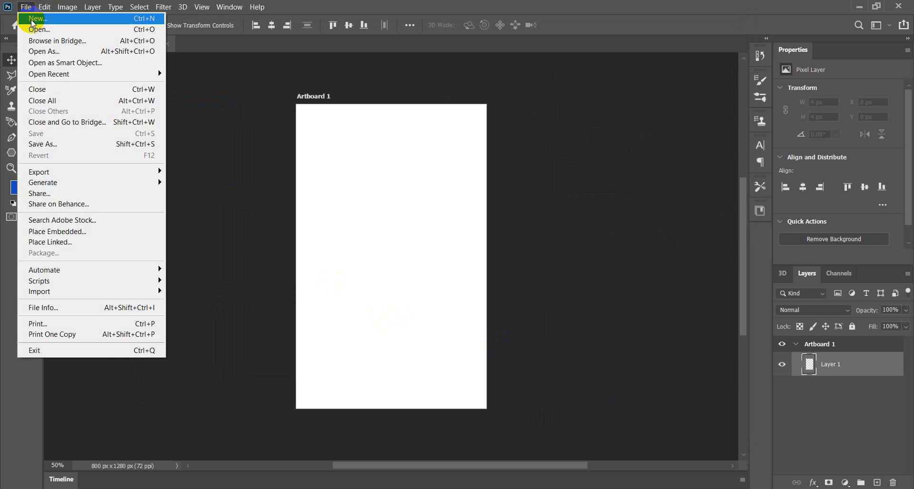
pyautogui.click(29, 18)
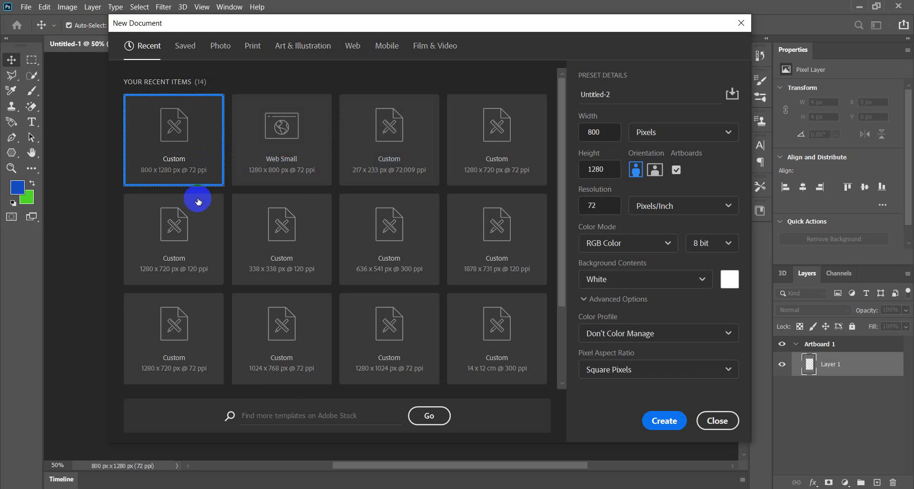
pyautogui.click(195, 227)
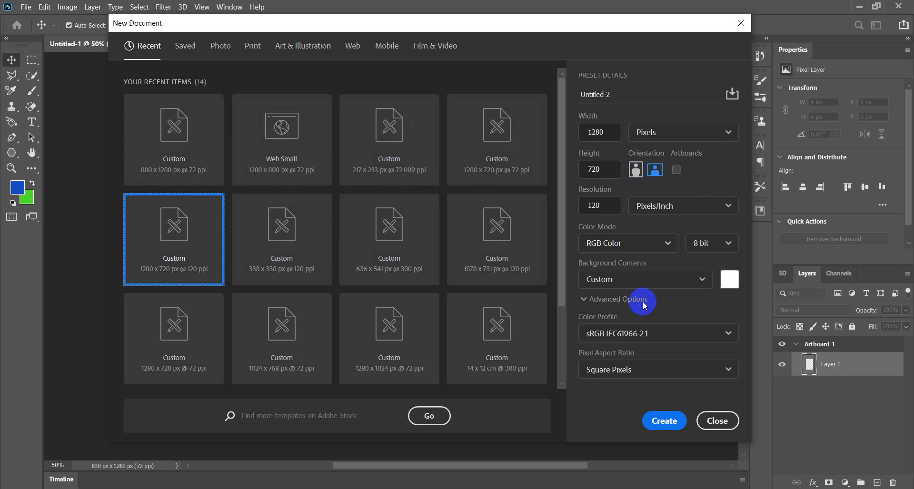
pyautogui.click(662, 422)
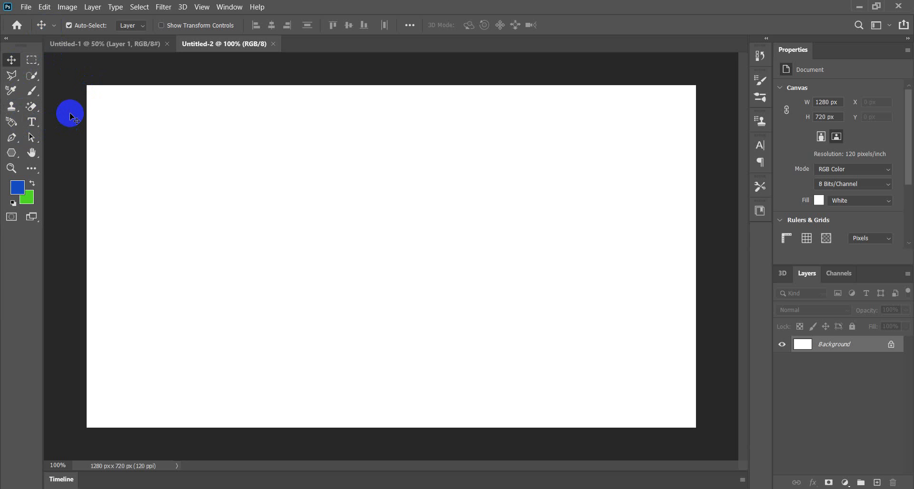
# Hide the Options bar and the Tools panel from the workspace.
pyautogui.click(229, 10)
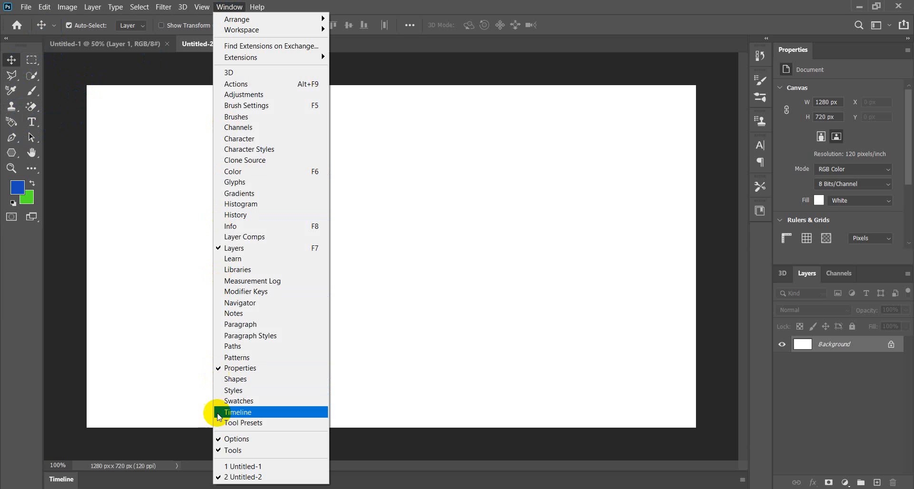
pyautogui.click(220, 438)
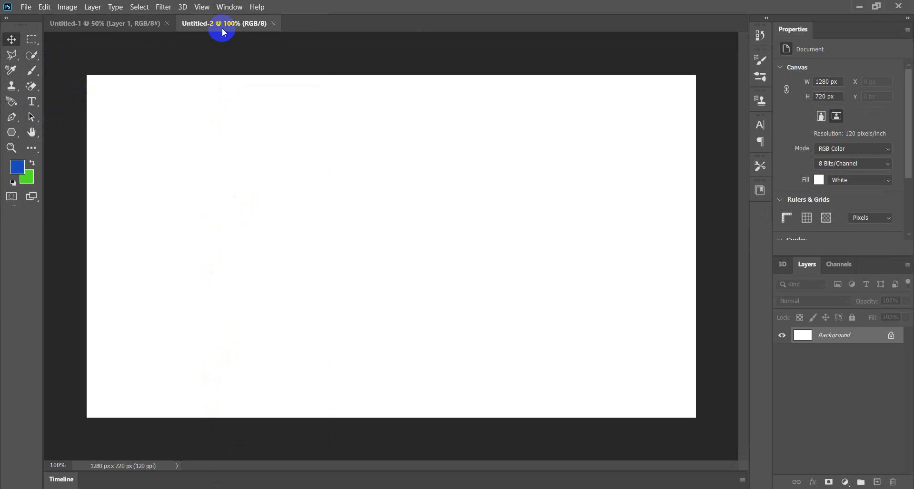
pyautogui.click(229, 8)
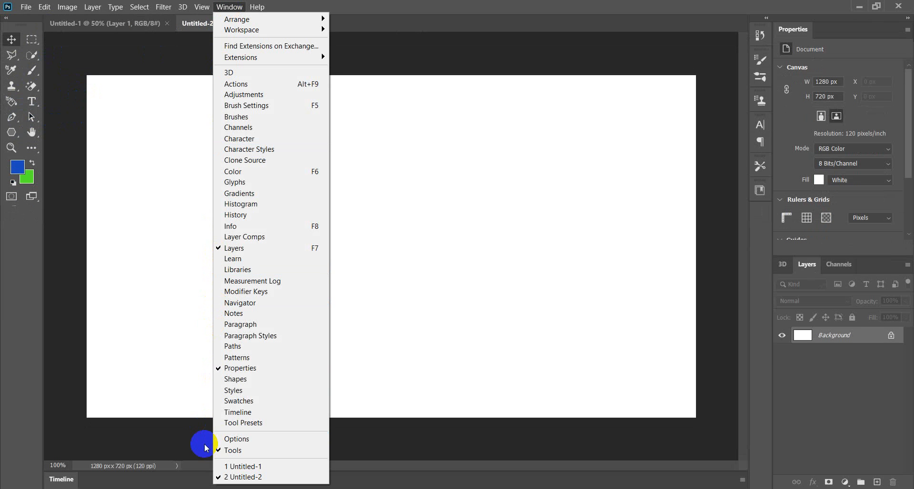
pyautogui.click(223, 450)
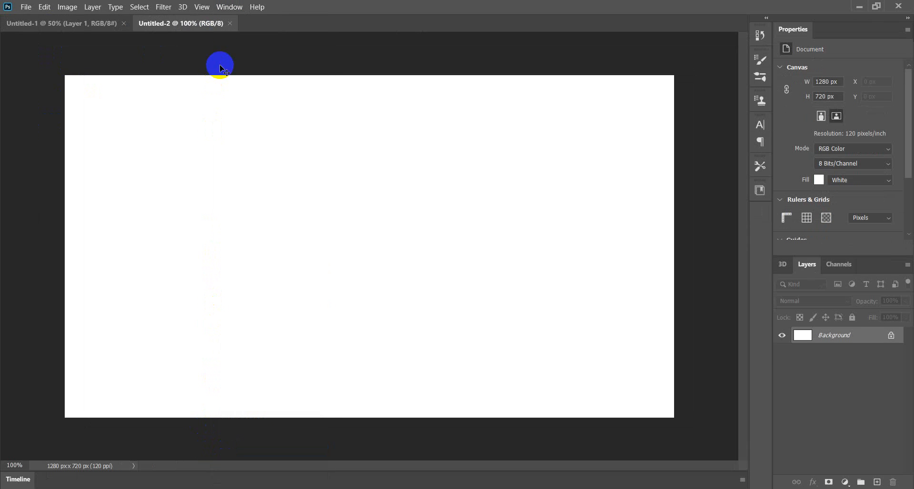
# Show the Options bar and the Tools panel in the workspace again.
pyautogui.click(229, 7)
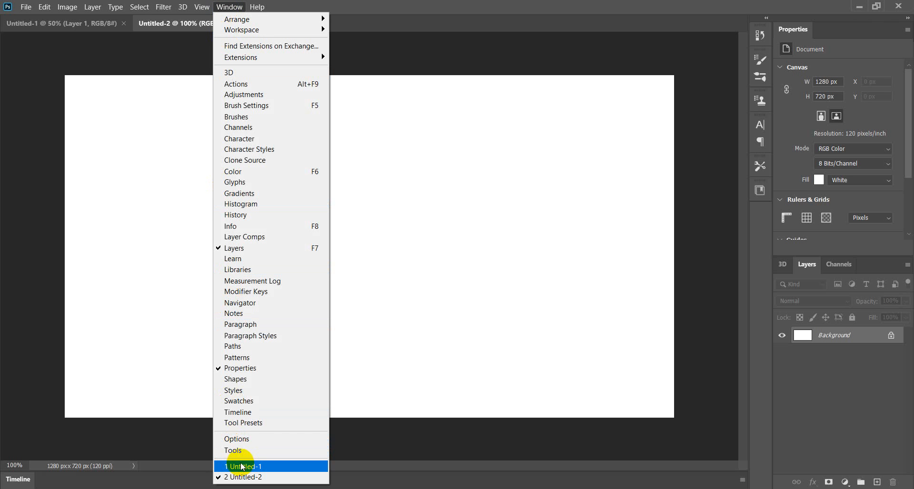
pyautogui.click(243, 440)
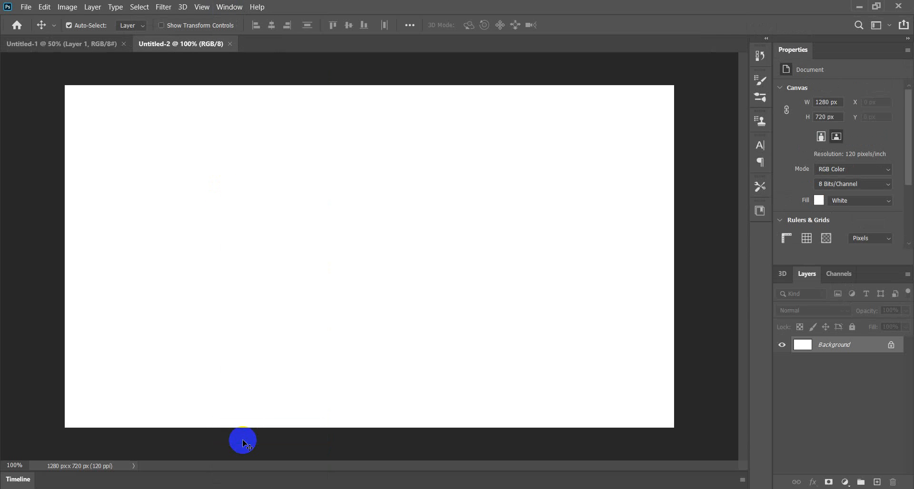
pyautogui.click(235, 7)
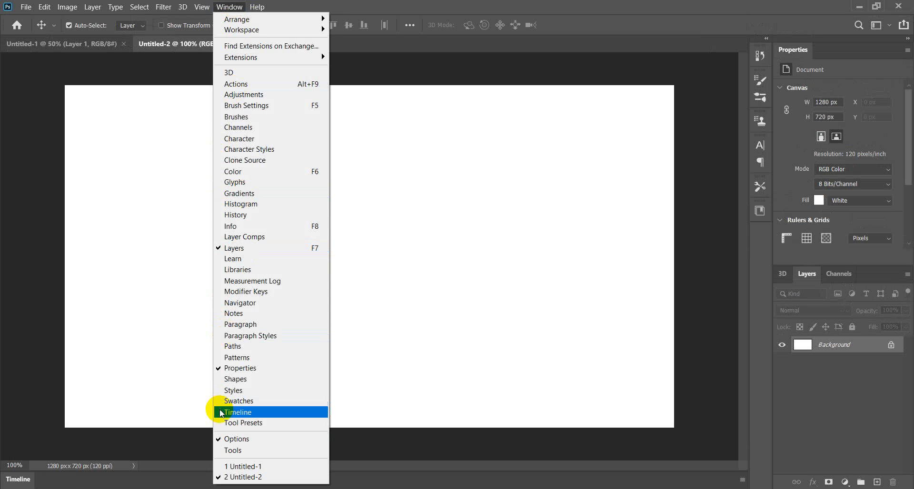
pyautogui.click(233, 451)
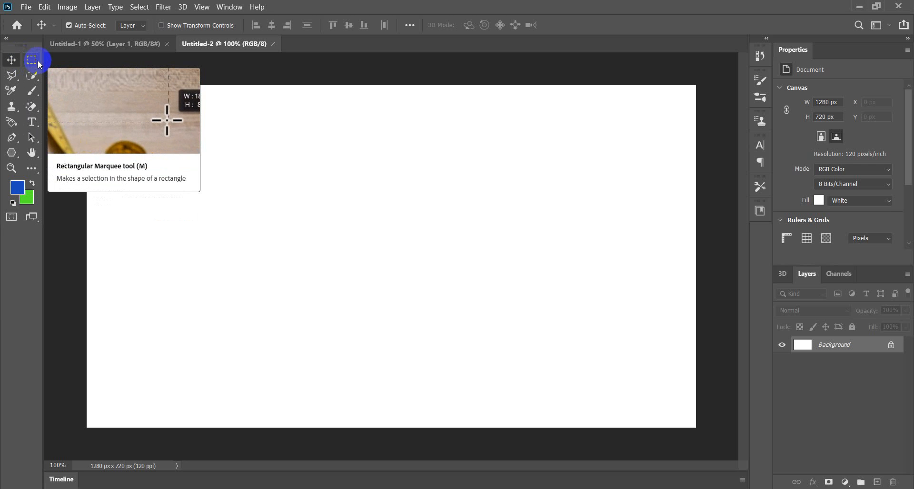
# Draw a rectangular marquee selection about 420 x 289 px on the canvas, left of centre.
pyautogui.click(38, 60)
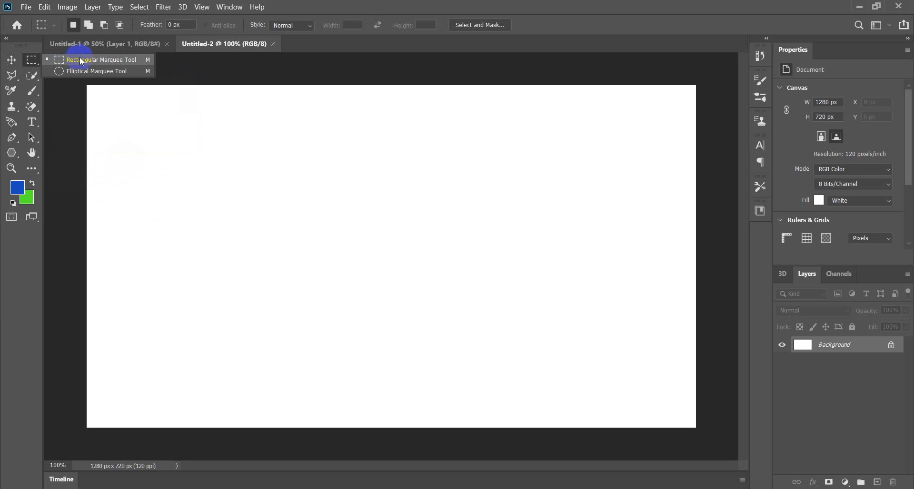
pyautogui.click(82, 60)
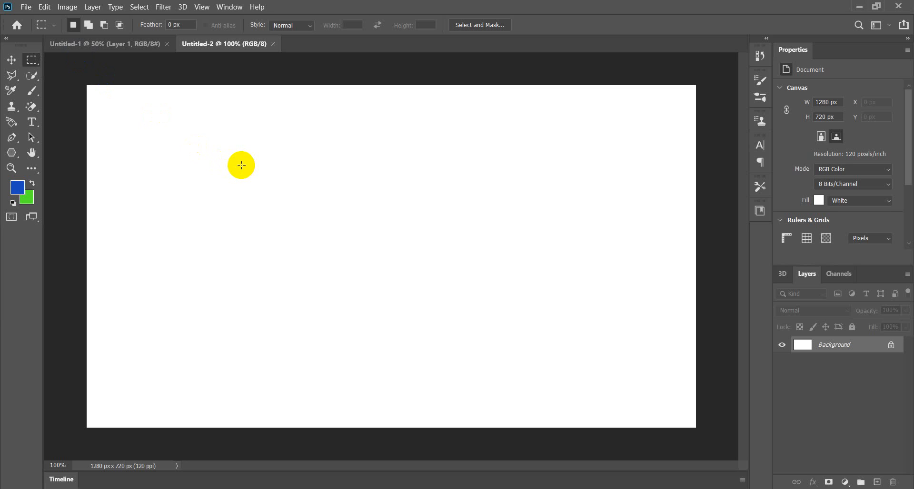
pyautogui.moveTo(242, 165); pyautogui.dragTo(441, 302)
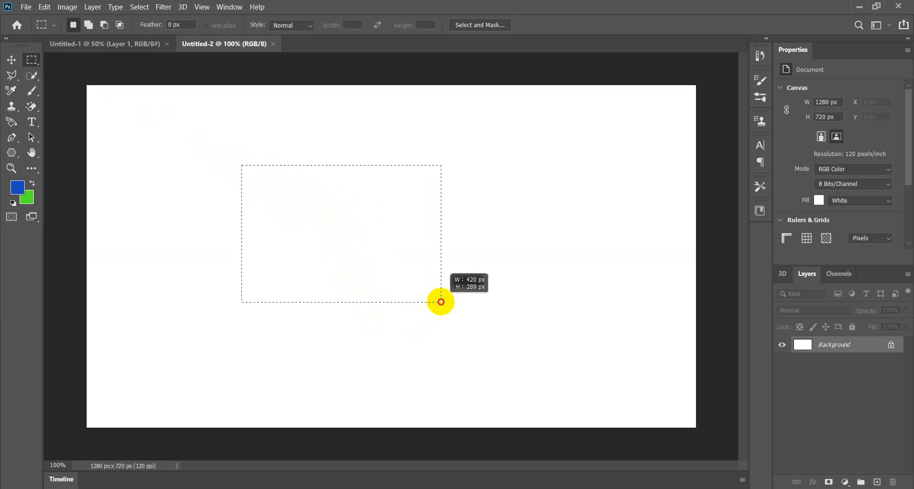
pyautogui.moveTo(440, 301); pyautogui.dragTo(441, 302)
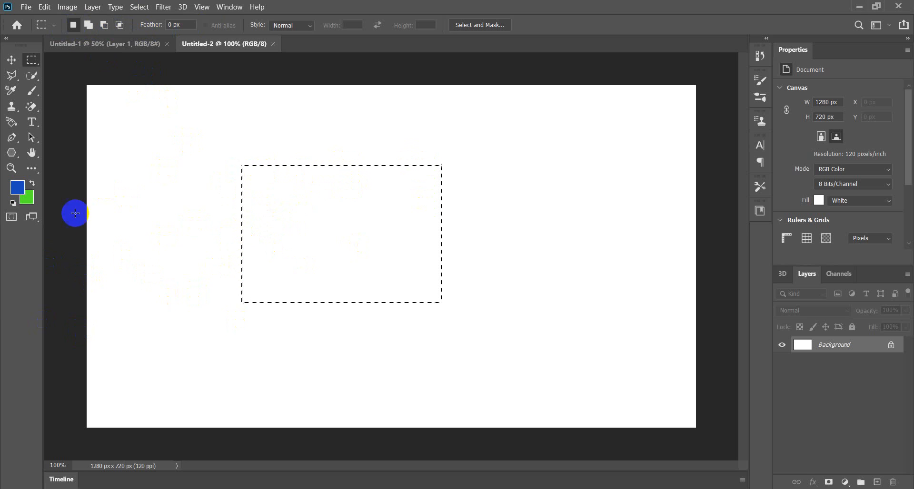
# Reset the foreground and background colors to the default black and white.
pyautogui.click(14, 203)
pyautogui.click(18, 190)
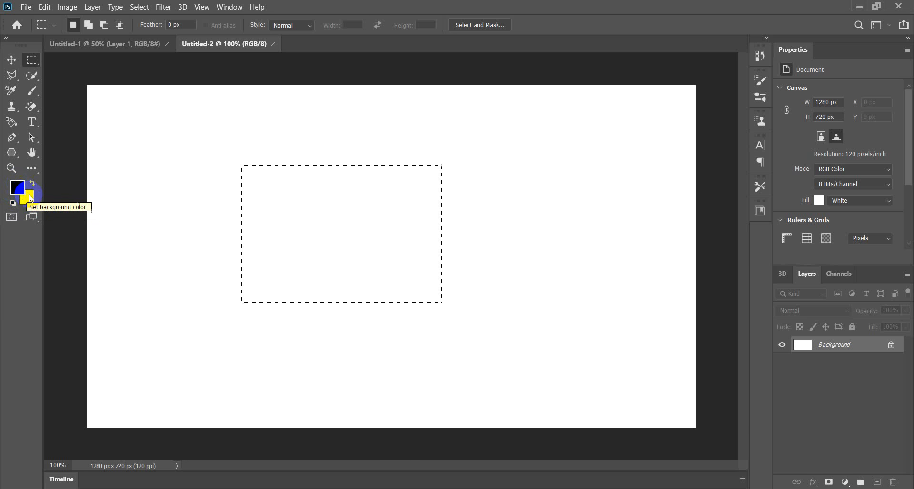
pyautogui.click(30, 198)
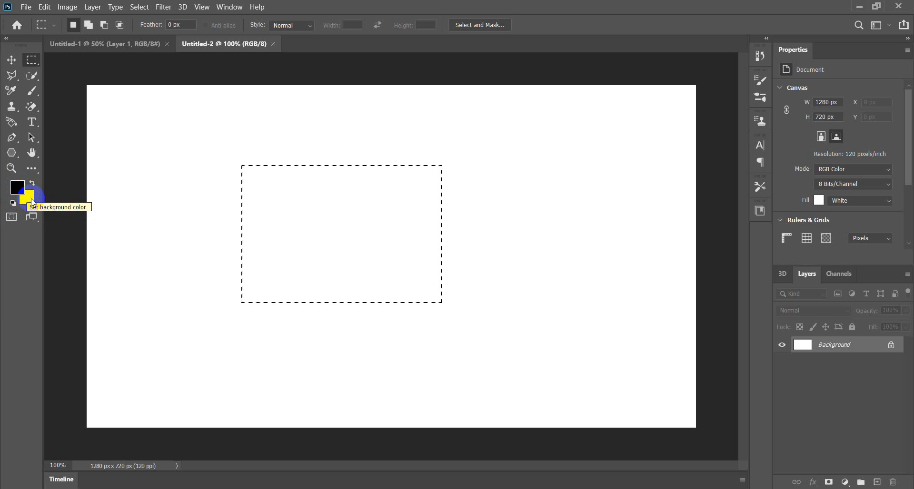
pyautogui.click(16, 188)
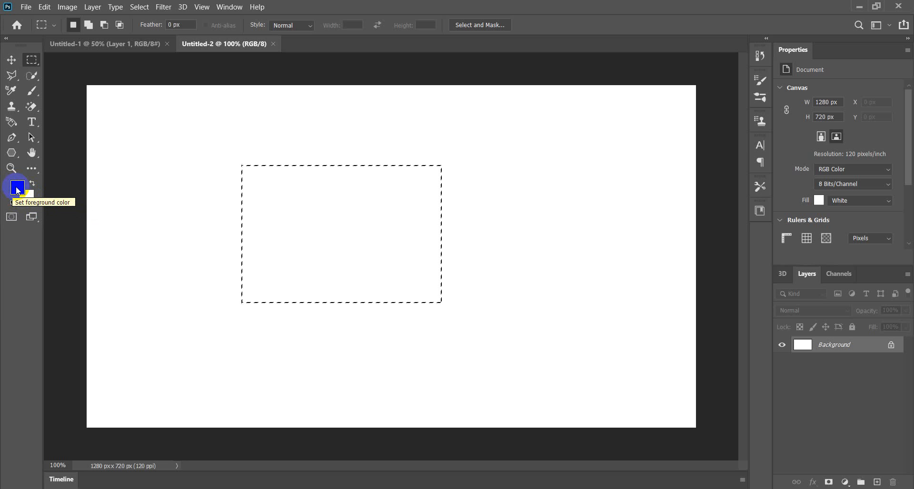
# Set the foreground color to bright blue (#050feb), trying red, cyan and magenta shades before choosing it.
pyautogui.click(17, 189)
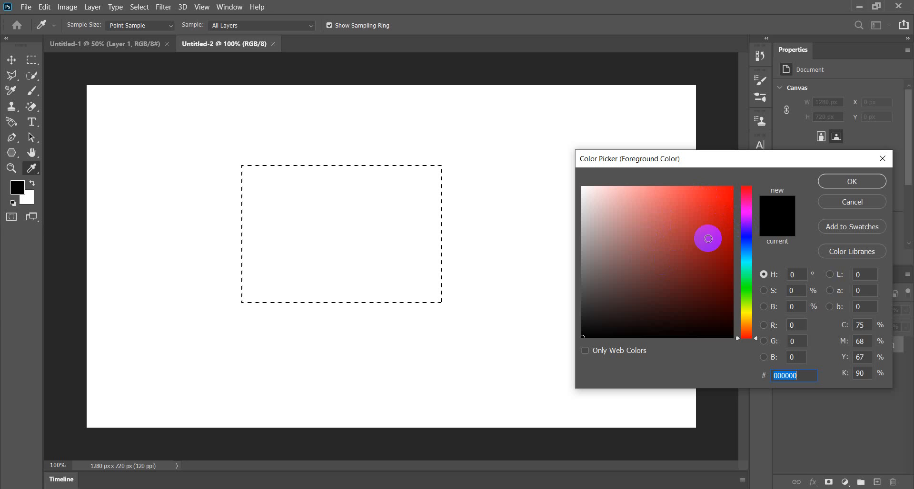
pyautogui.moveTo(718, 201); pyautogui.dragTo(722, 231)
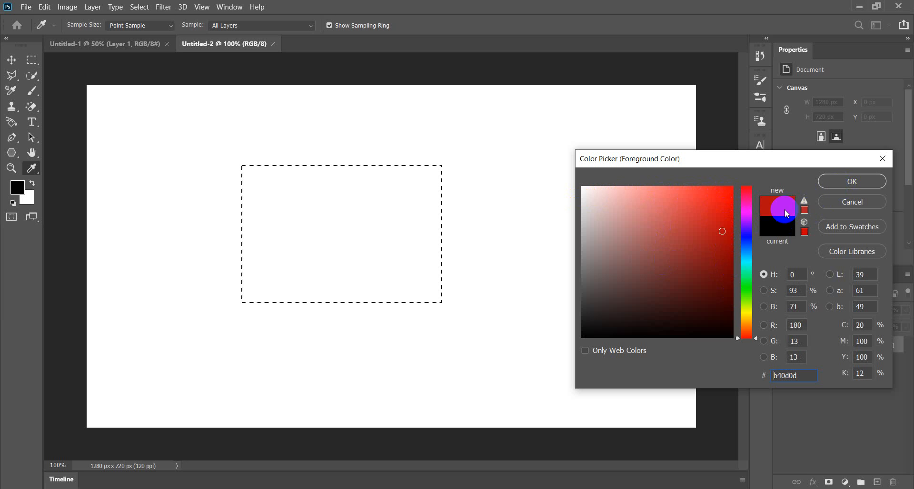
pyautogui.click(747, 242)
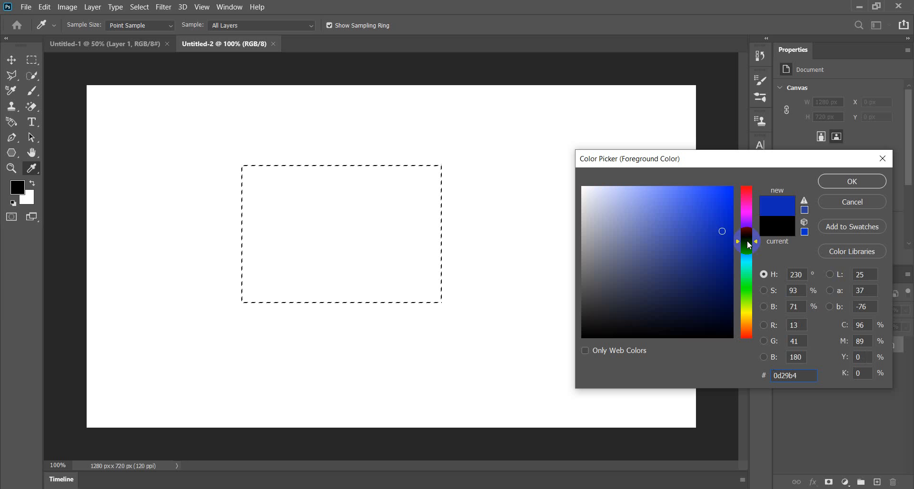
pyautogui.click(718, 215)
pyautogui.click(745, 257)
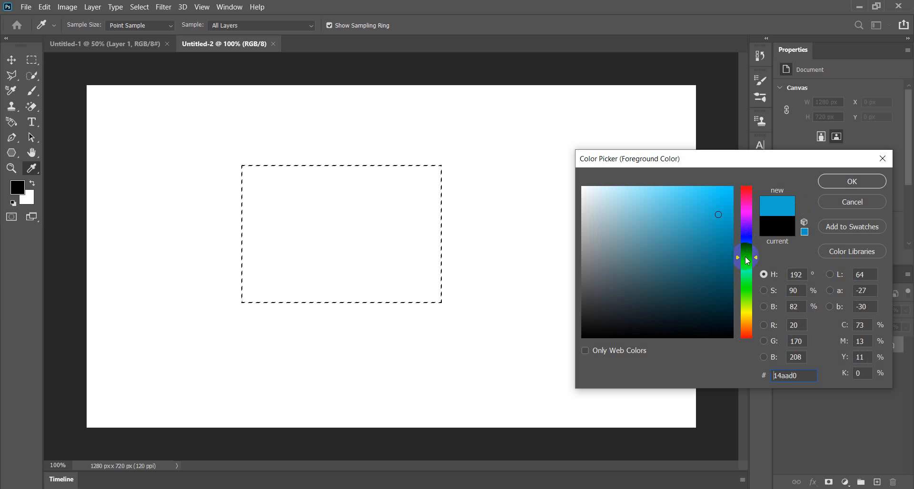
pyautogui.click(718, 226)
pyautogui.click(725, 207)
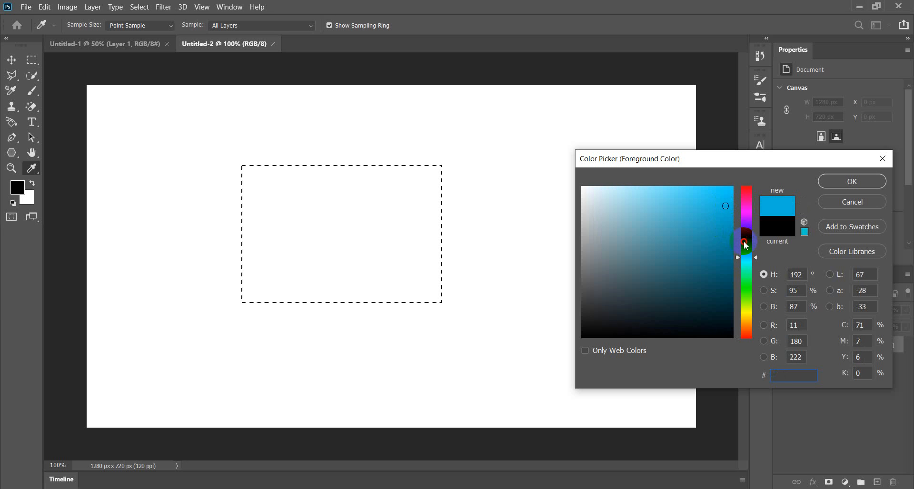
pyautogui.moveTo(741, 245); pyautogui.dragTo(720, 213)
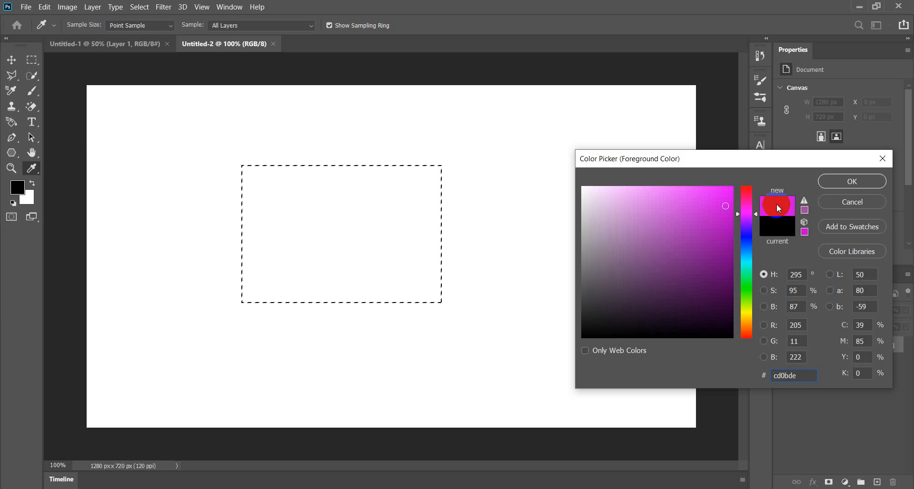
pyautogui.click(743, 239)
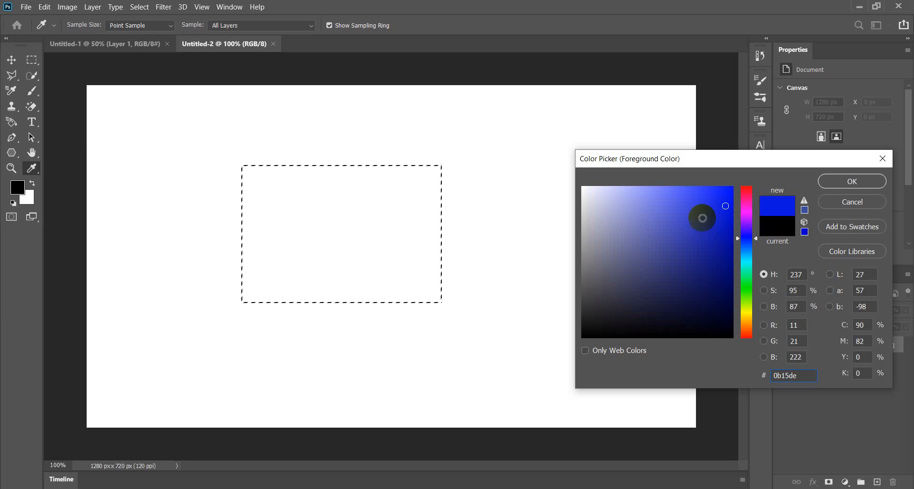
pyautogui.click(730, 199)
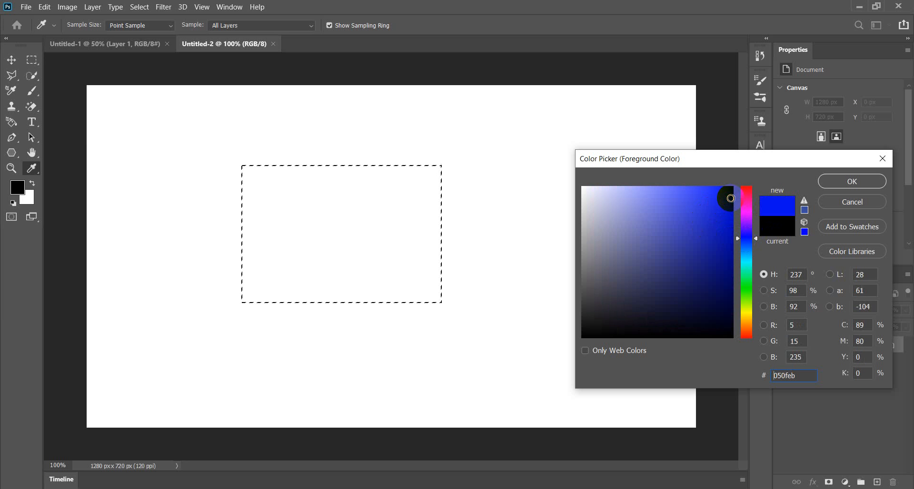
pyautogui.click(832, 186)
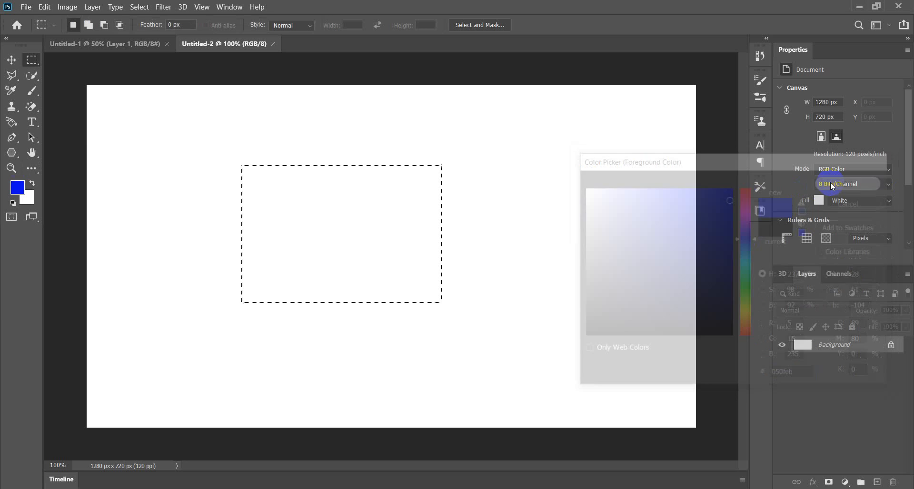
# Choose white as the background color and fill the rectangular selection with the blue foreground color.
pyautogui.click(28, 199)
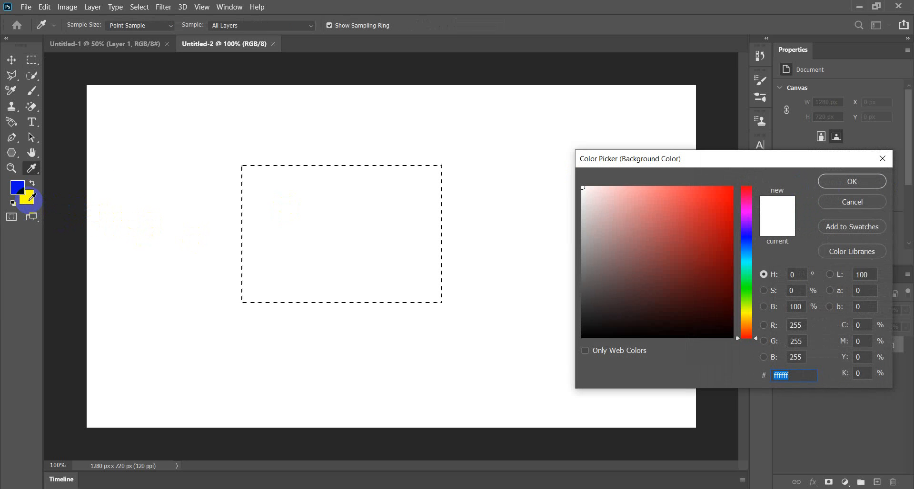
pyautogui.click(743, 264)
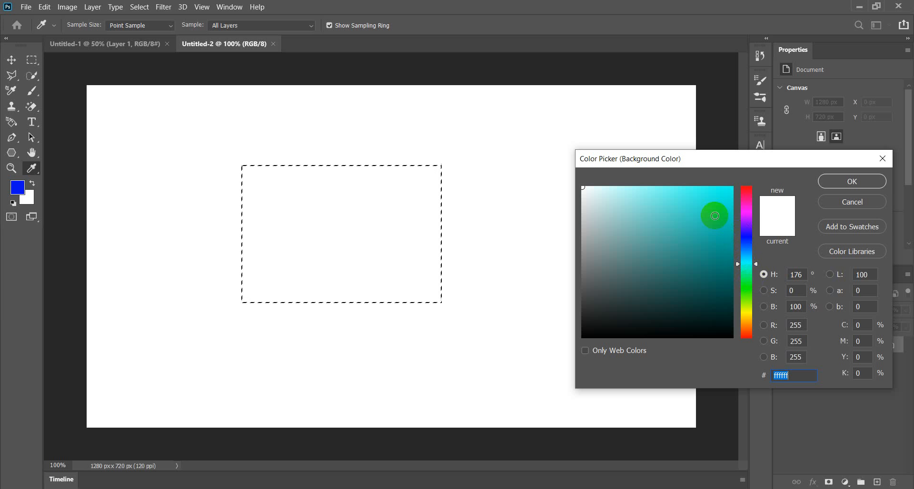
pyautogui.moveTo(714, 216); pyautogui.dragTo(583, 189)
pyautogui.click(868, 181)
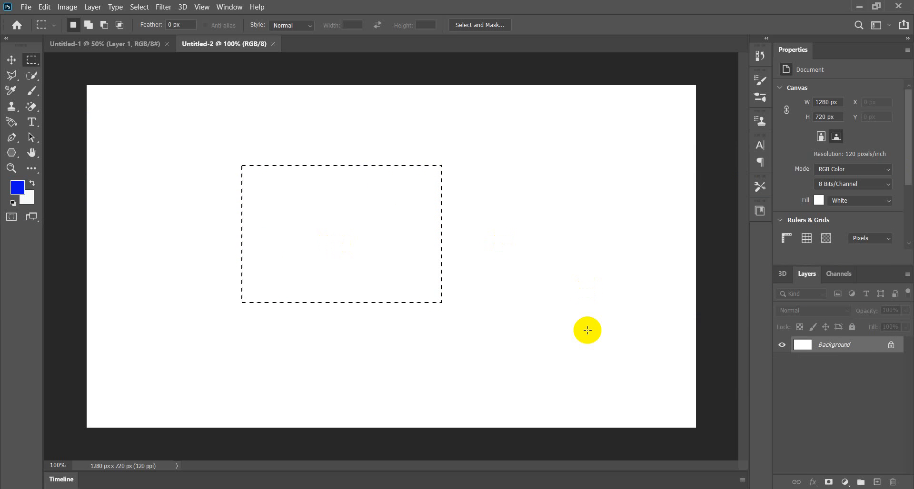
pyautogui.hotkey('alt', 'BackSpace')
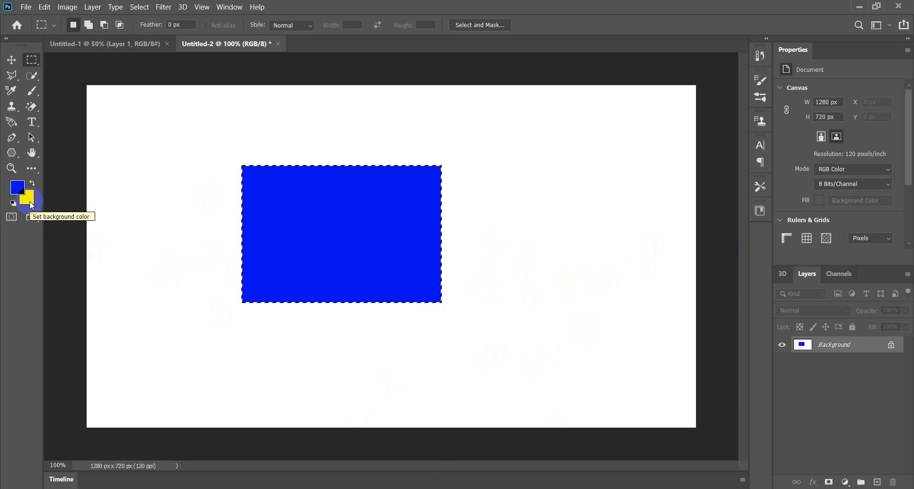
# Set the background color to a medium green, trying a teal shade (#57d3cc) first.
pyautogui.click(32, 205)
pyautogui.click(671, 212)
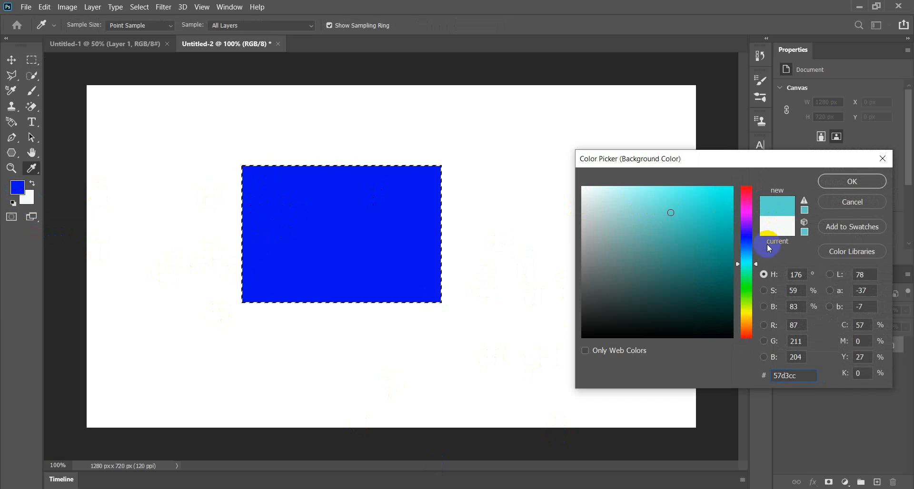
pyautogui.click(744, 241)
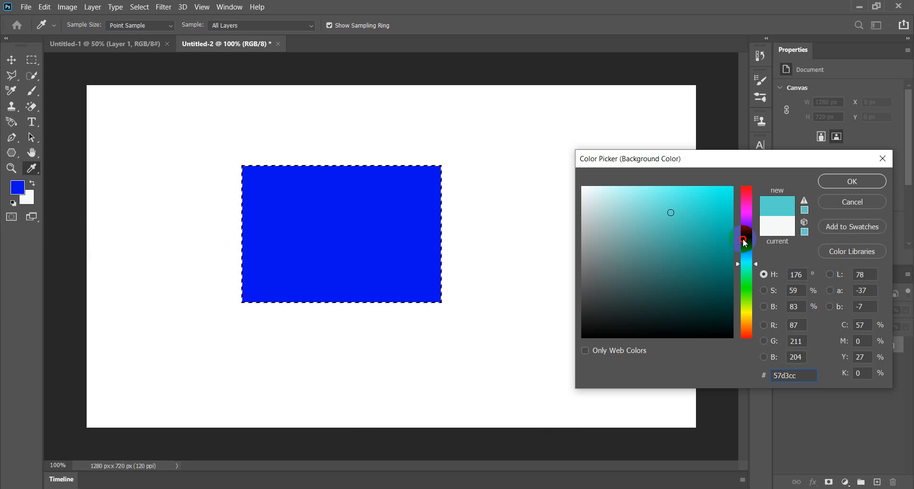
pyautogui.click(746, 293)
pyautogui.click(833, 181)
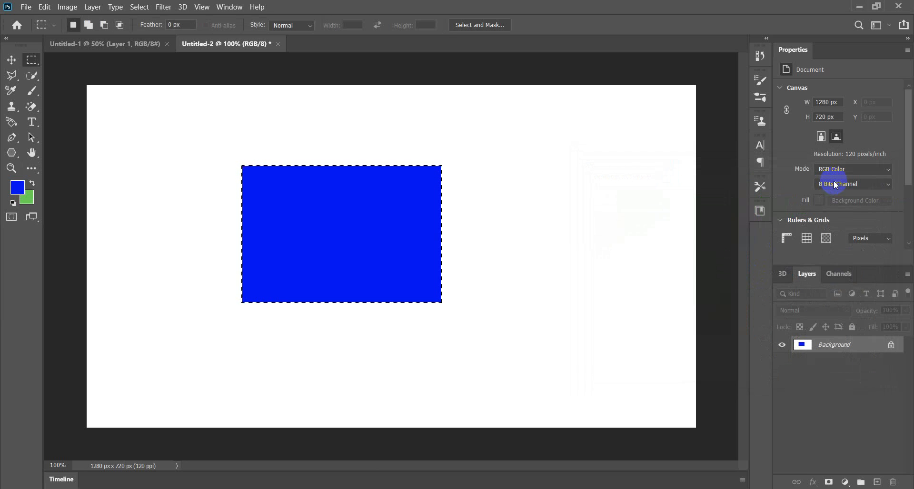
# Fill the selection alternately with the green background color, the blue foreground color and the green background color again.
pyautogui.hotkey('ctrl', 'BackSpace')
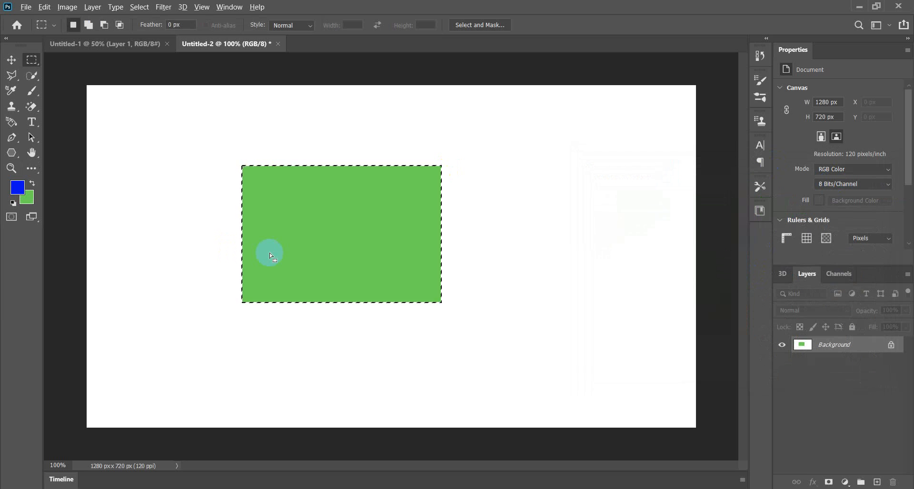
pyautogui.hotkey('alt', 'BackSpace')
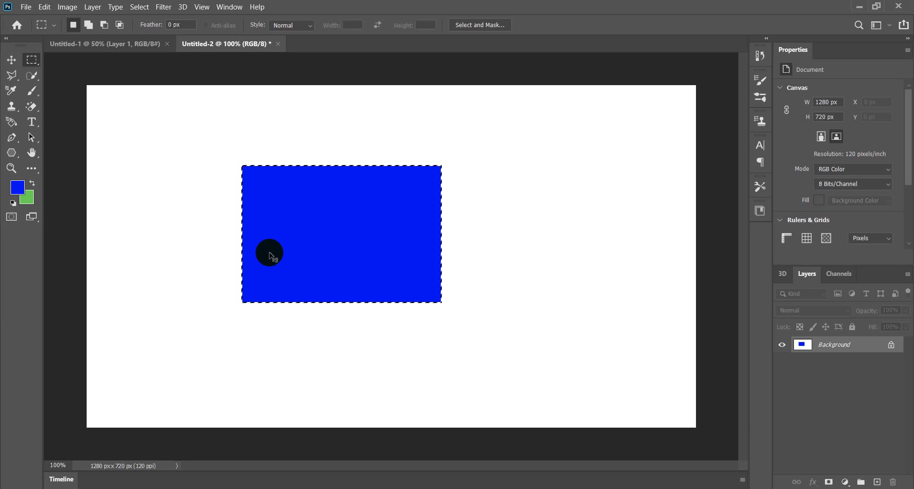
pyautogui.hotkey('ctrl', 'BackSpace')
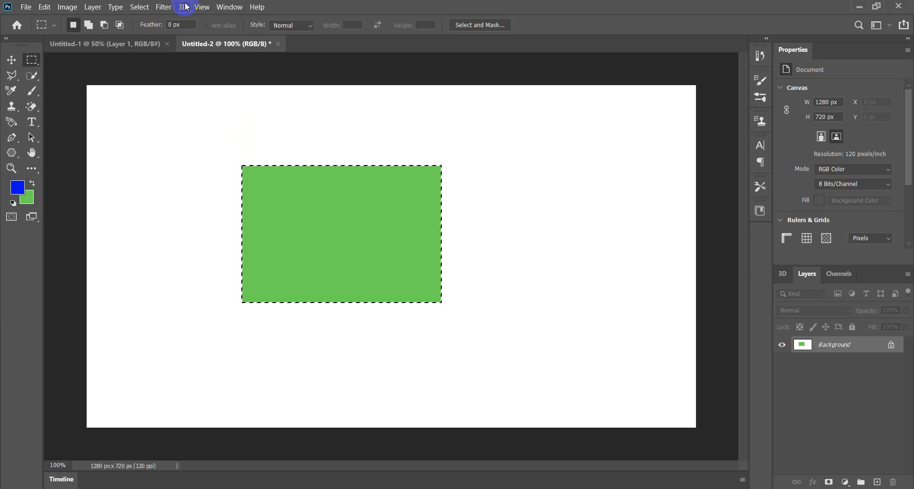
# Deselect the filled rectangle and undo the deselection.
pyautogui.click(143, 9)
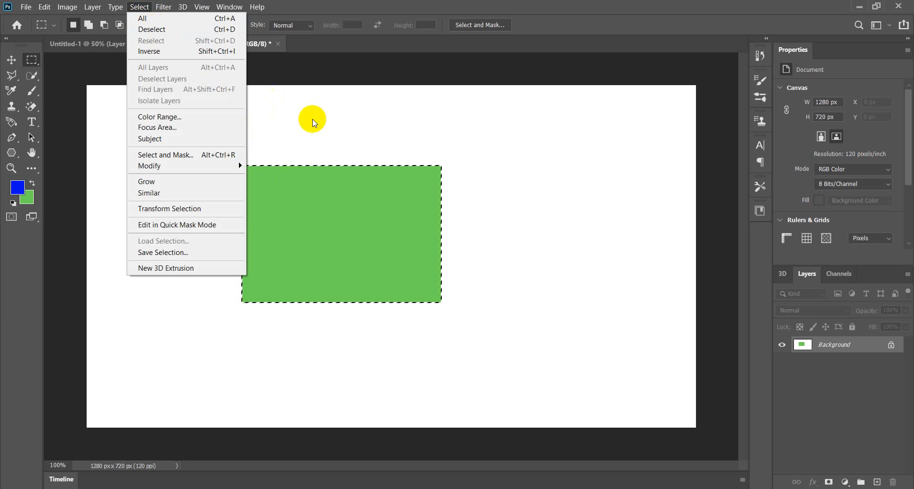
pyautogui.click(338, 129)
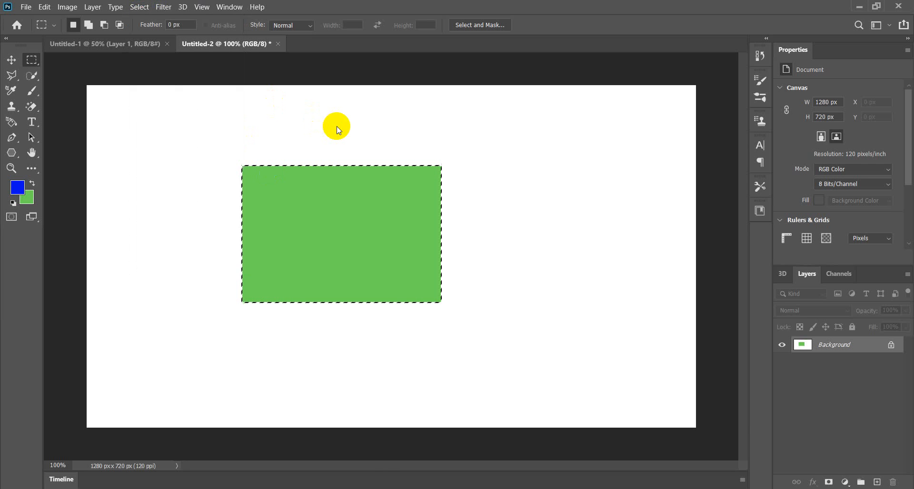
pyautogui.click(337, 127)
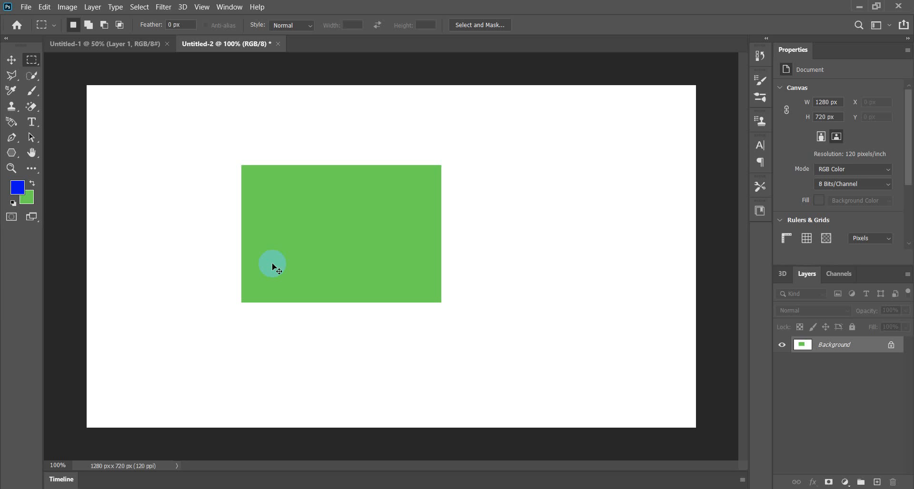
pyautogui.hotkey('ctrl', 'z')
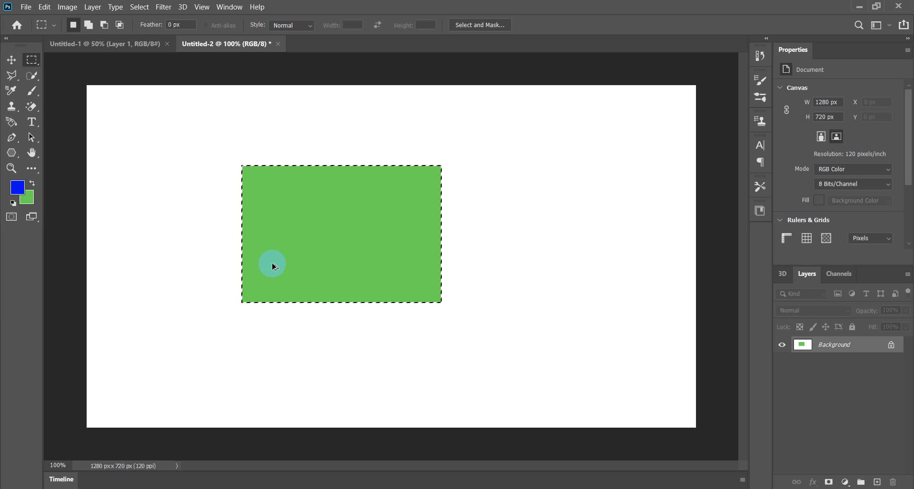
# Deselect and reselect the rectangular area, and fill it with the blue foreground color.
pyautogui.hotkey('ctrl', 'd')
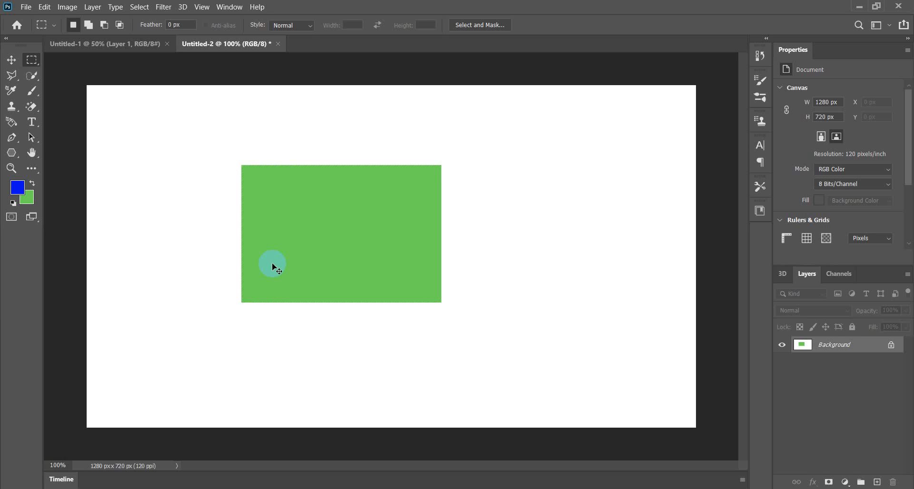
pyautogui.hotkey('ctrl', 'shift', 'd')
pyautogui.hotkey('alt', 'BackSpace')
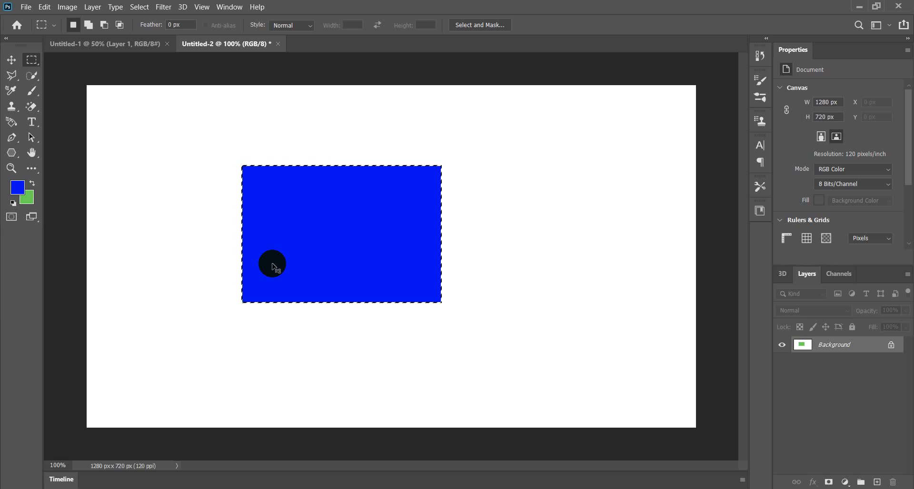
# Undo the color fills, leaving the rectangular selection active on the white canvas.
pyautogui.hotkey('ctrl', 'z')
pyautogui.hotkey('ctrl', 'z')
pyautogui.hotkey('ctrl', 'z')
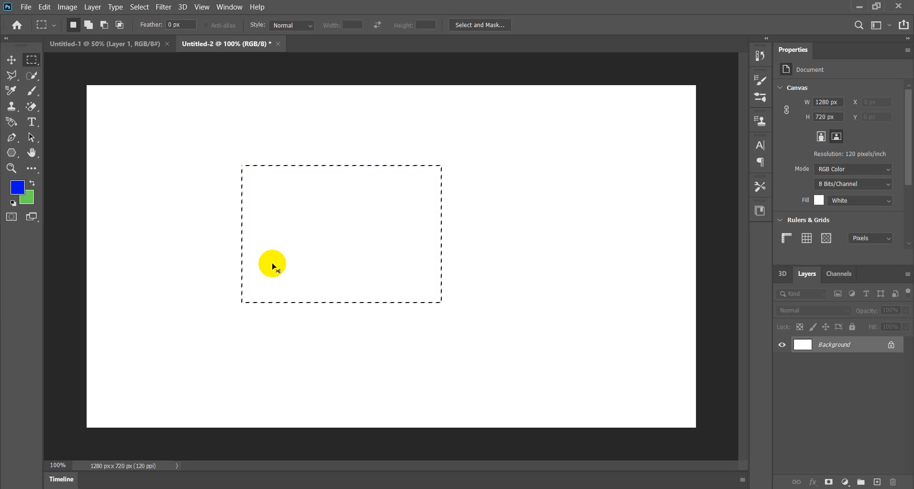
# Deselect the rectangular area and restore the default black foreground and white background colors.
pyautogui.hotkey('ctrl', 'd')
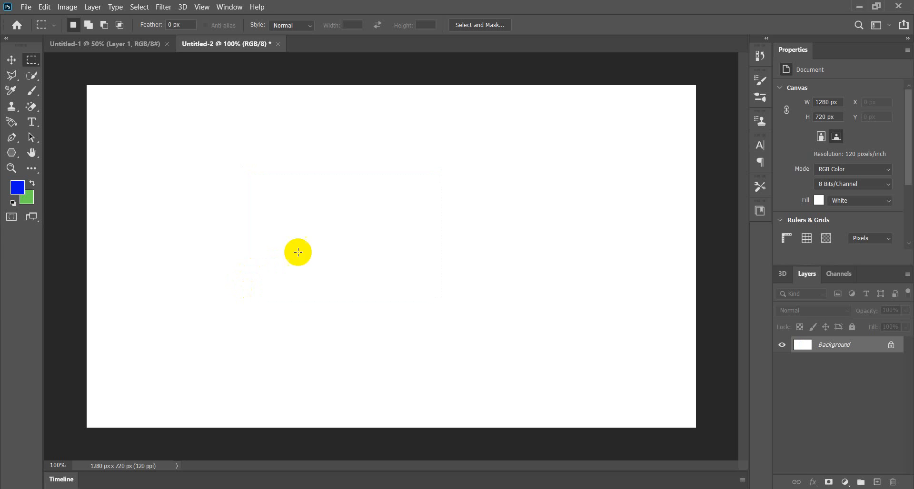
pyautogui.click(14, 204)
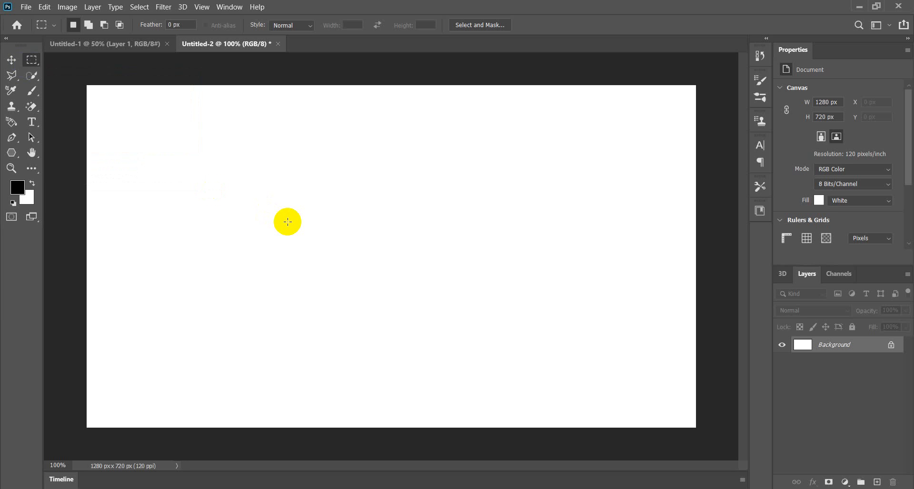
# Fill the canvas with the foreground color before and after changing it to red ec4c4c, and refill it with the white background color.
pyautogui.hotkey('alt', 'BackSpace')
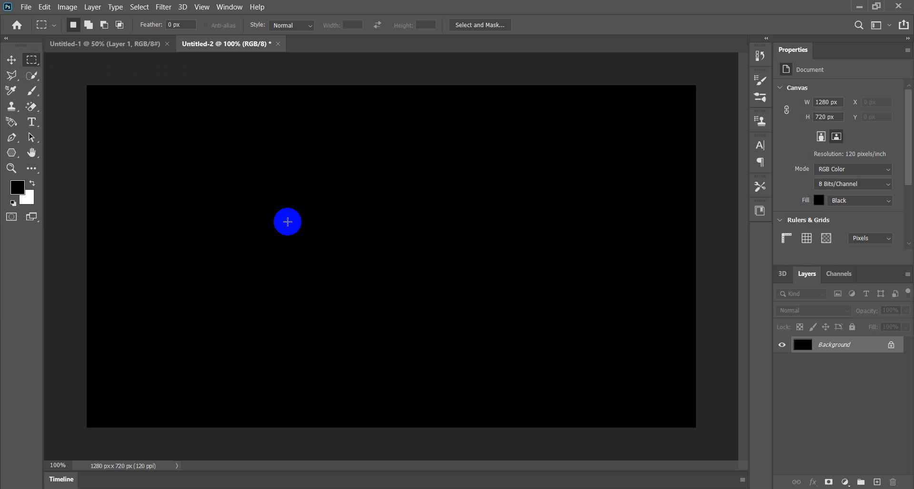
pyautogui.click(17, 187)
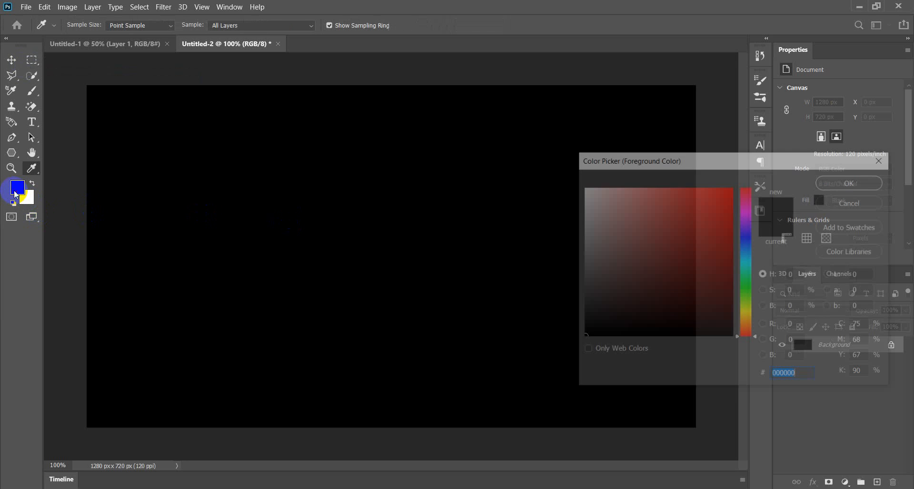
pyautogui.click(684, 198)
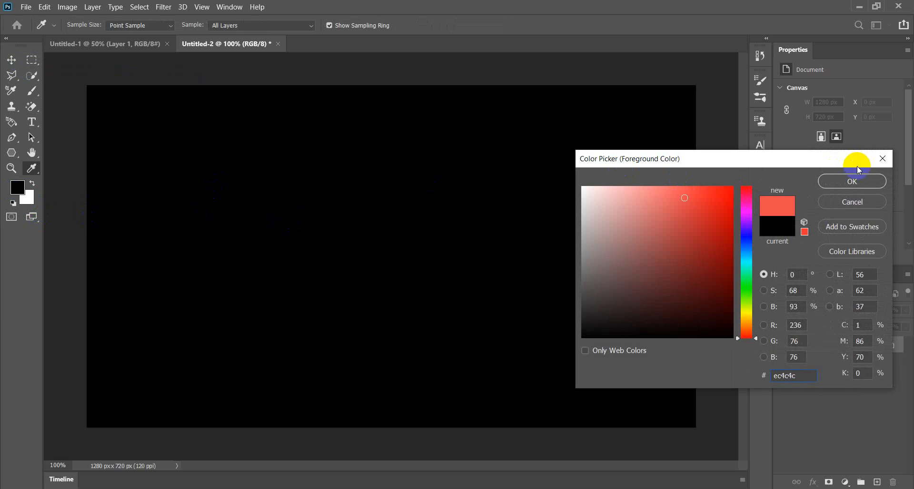
pyautogui.click(853, 183)
pyautogui.hotkey('alt', 'BackSpace')
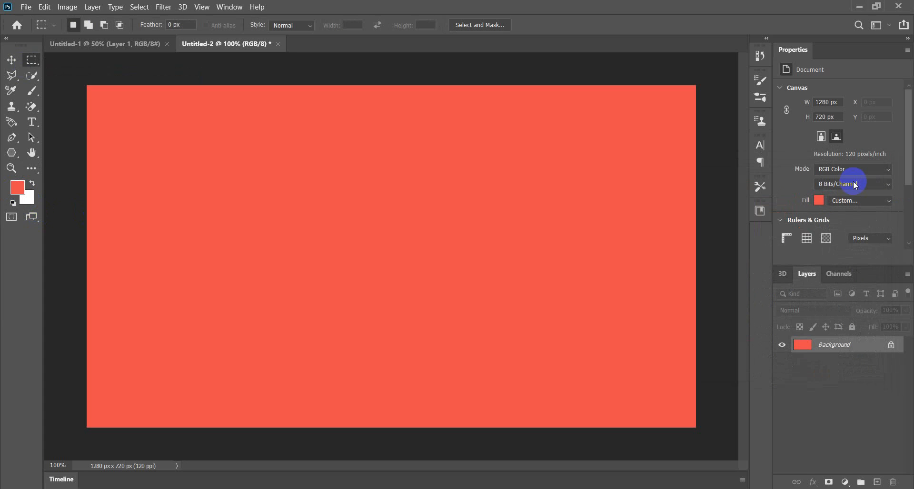
pyautogui.hotkey('ctrl', 'BackSpace')
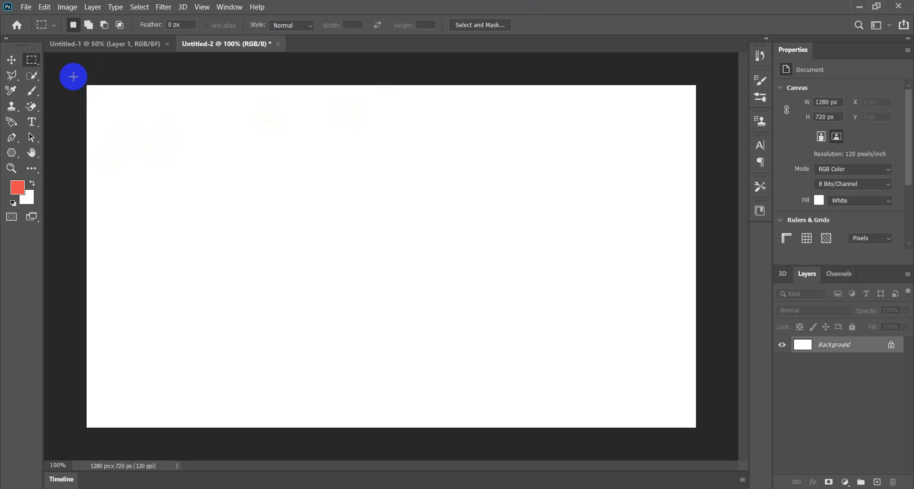
# Draw an elliptical selection about 399 px wide and 429 px high in the lower middle of the canvas with the Elliptical Marquee tool.
pyautogui.click(31, 62)
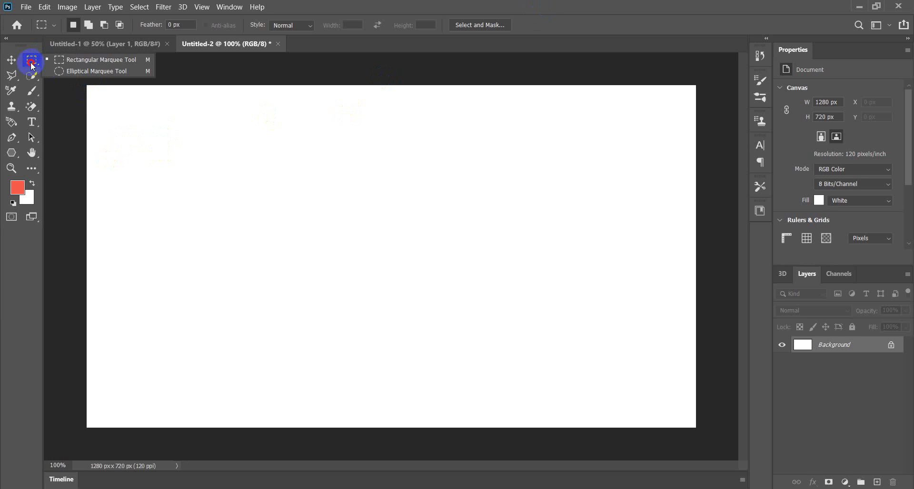
pyautogui.click(84, 74)
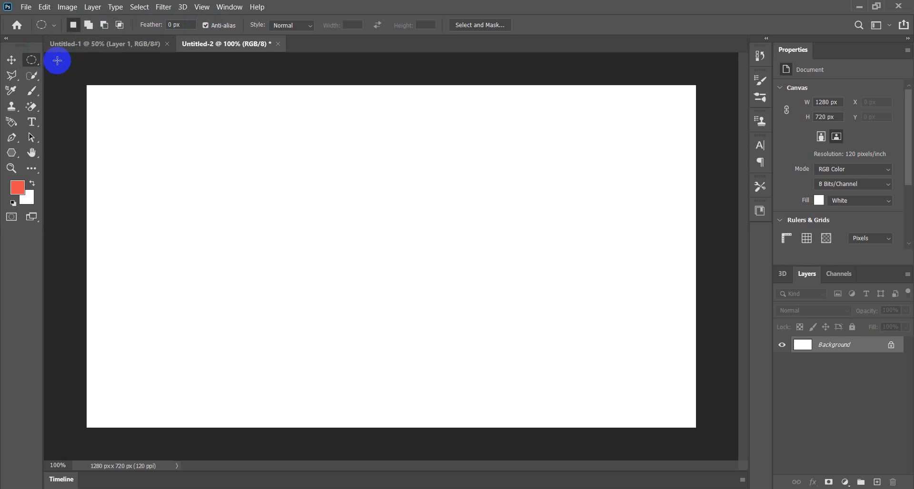
pyautogui.click(32, 63)
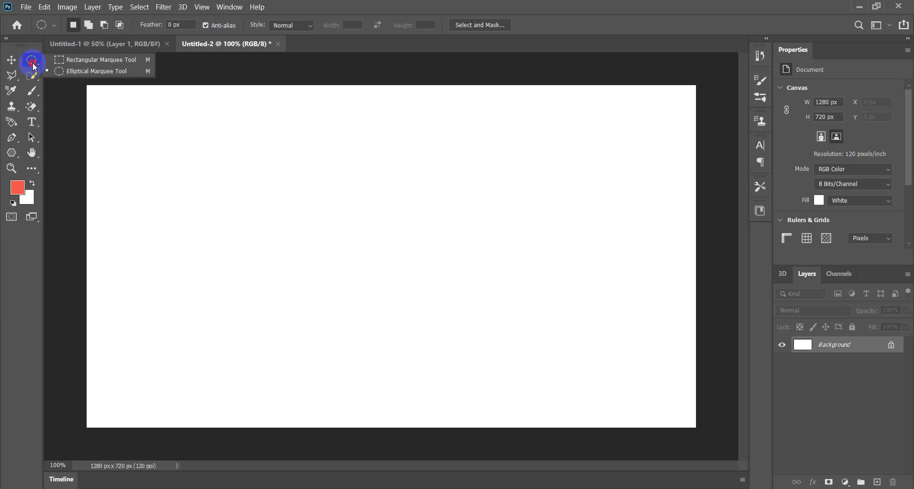
pyautogui.moveTo(32, 62); pyautogui.dragTo(61, 71)
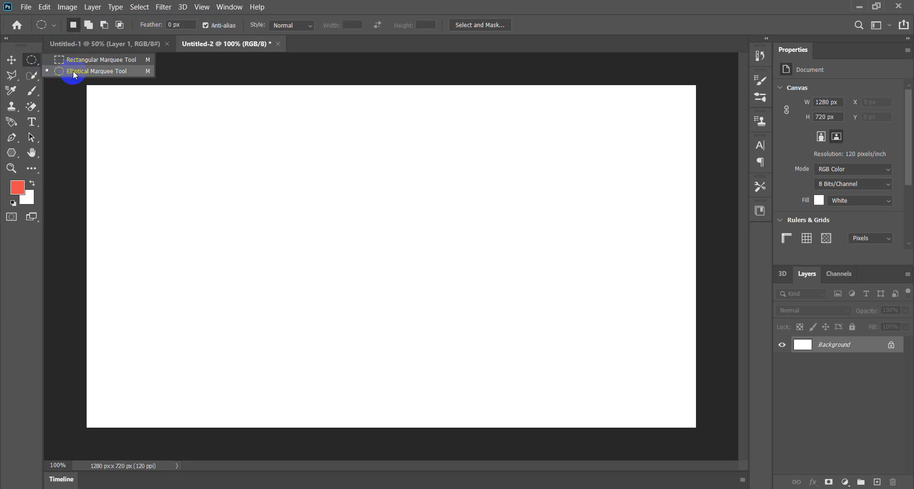
pyautogui.moveTo(73, 71)
pyautogui.mouseDown()
pyautogui.moveTo(76, 59)
pyautogui.moveTo(81, 70)
pyautogui.mouseUp()
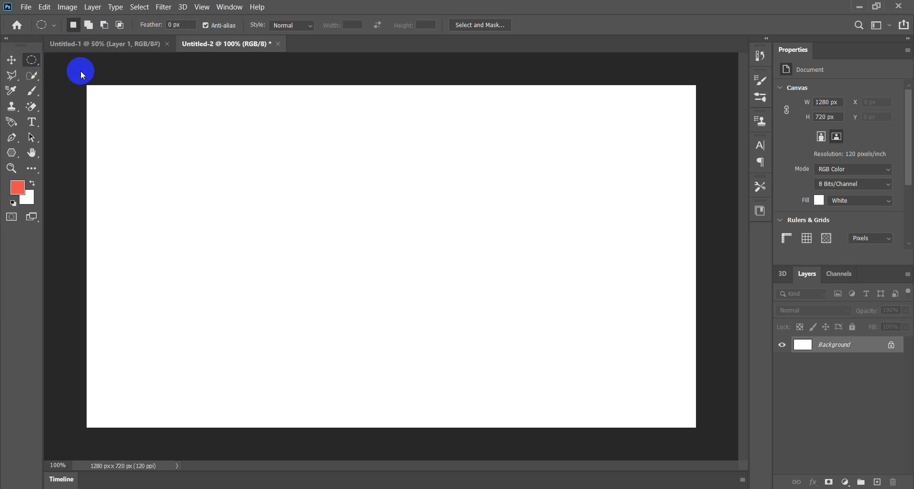
pyautogui.moveTo(279, 200); pyautogui.dragTo(469, 404)
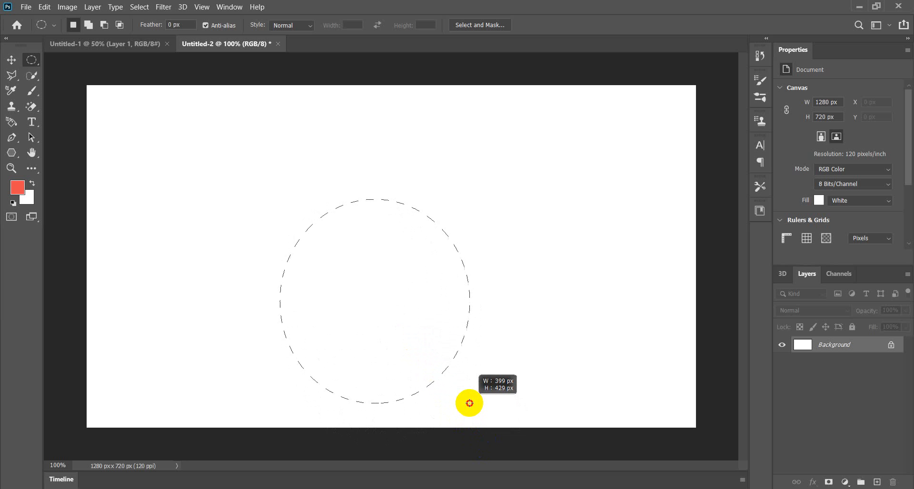
pyautogui.moveTo(469, 403); pyautogui.dragTo(469, 403)
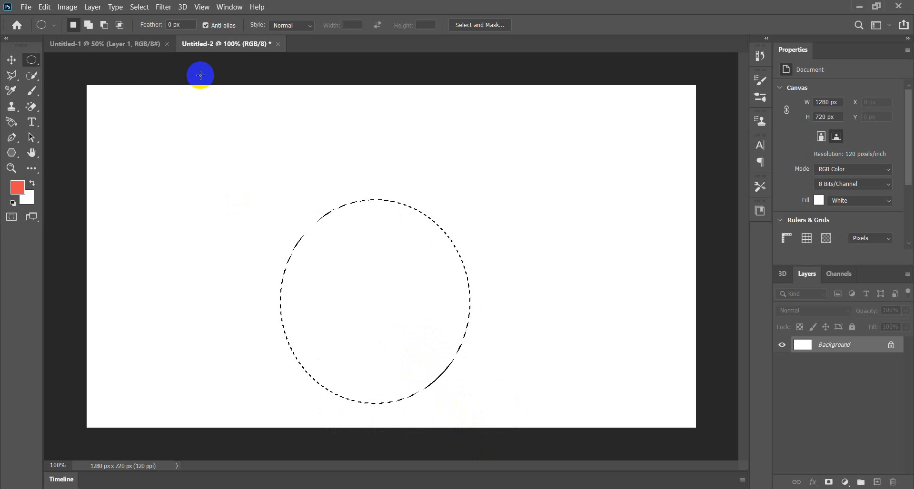
# Switch between Add to Selection and New Selection modes, and replace the ellipse with a small one in the canvas's upper-left area.
pyautogui.click(88, 26)
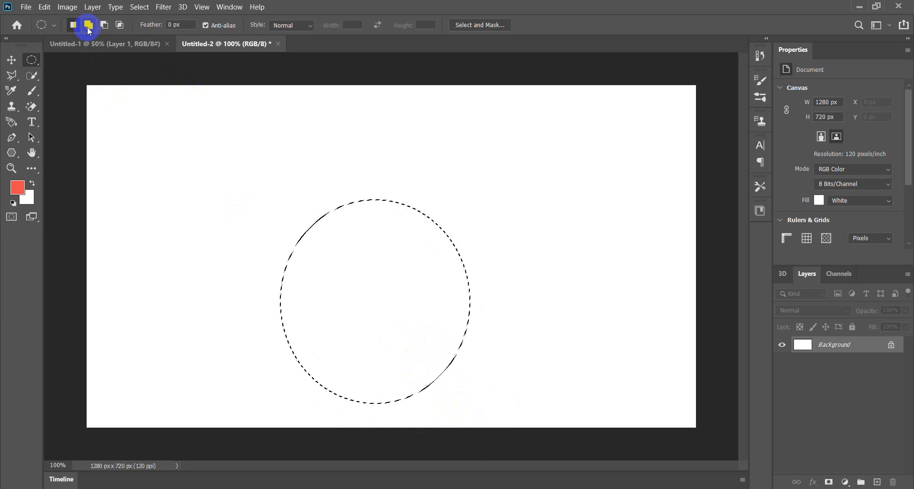
pyautogui.click(74, 27)
pyautogui.click(89, 26)
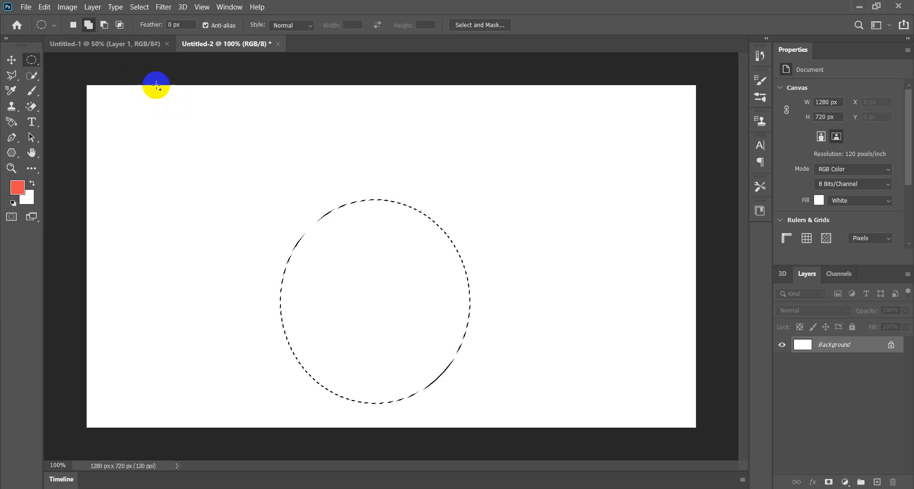
pyautogui.click(74, 25)
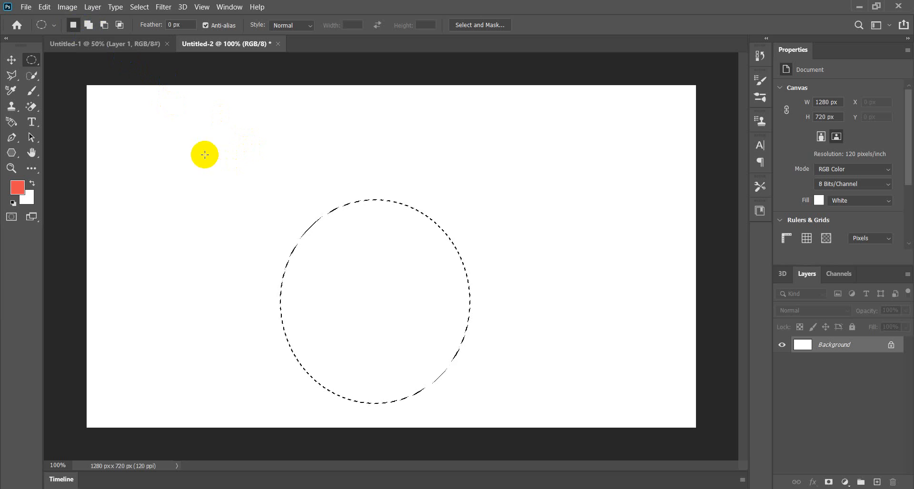
pyautogui.moveTo(190, 148); pyautogui.dragTo(233, 166)
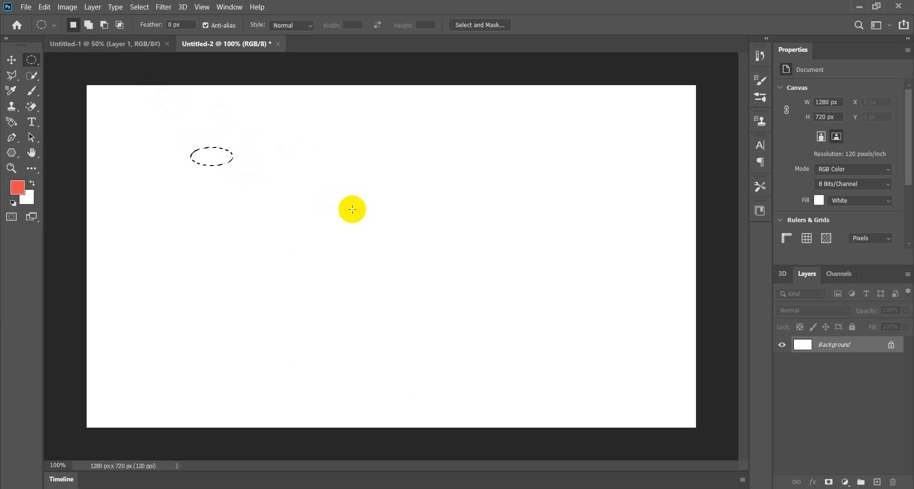
# Fill a larger elliptical selection near the canvas center with the red foreground color, and select a separate ellipse to its left.
pyautogui.moveTo(292, 144); pyautogui.dragTo(473, 292)
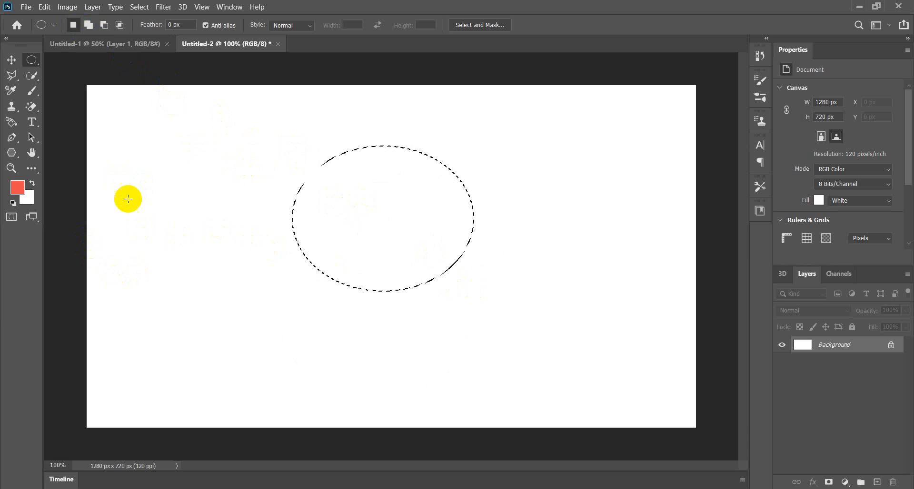
pyautogui.hotkey('alt', 'BackSpace')
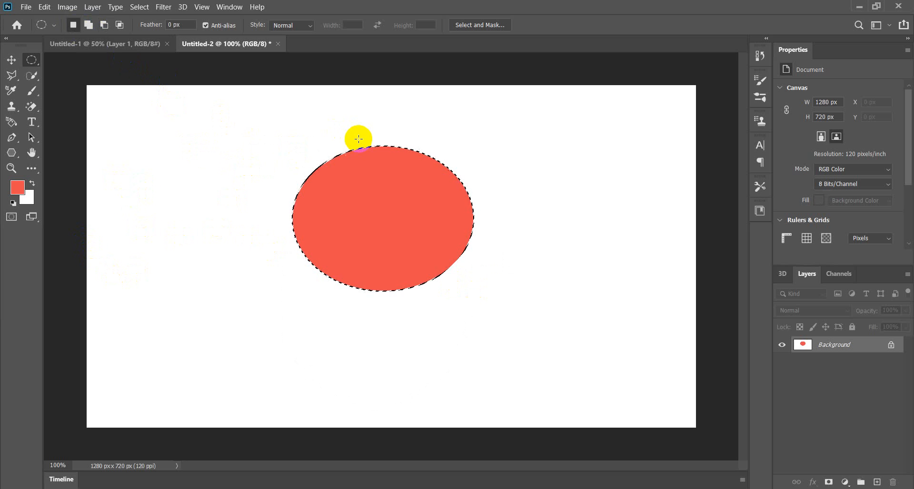
pyautogui.moveTo(151, 130); pyautogui.dragTo(269, 234)
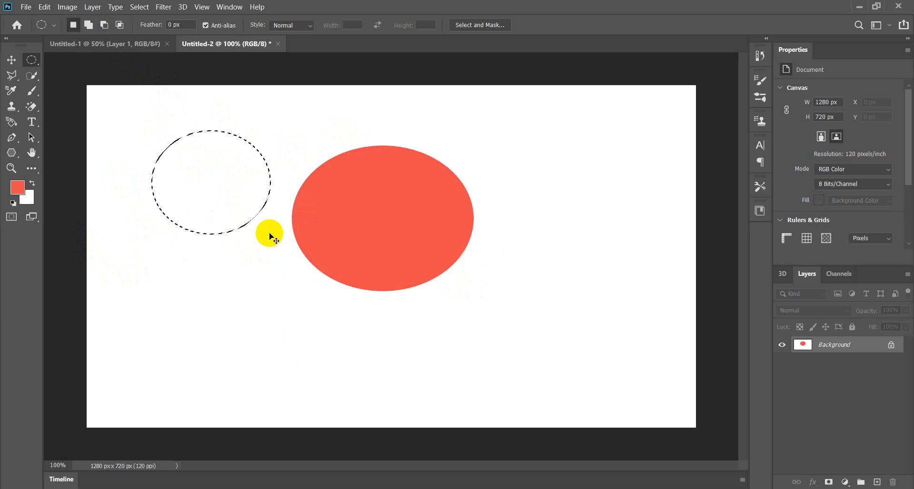
# Undo the last elliptical selection and the red fill, and deselect the remaining ellipse.
pyautogui.hotkey('ctrl', 'z')
pyautogui.hotkey('ctrl', 'z')
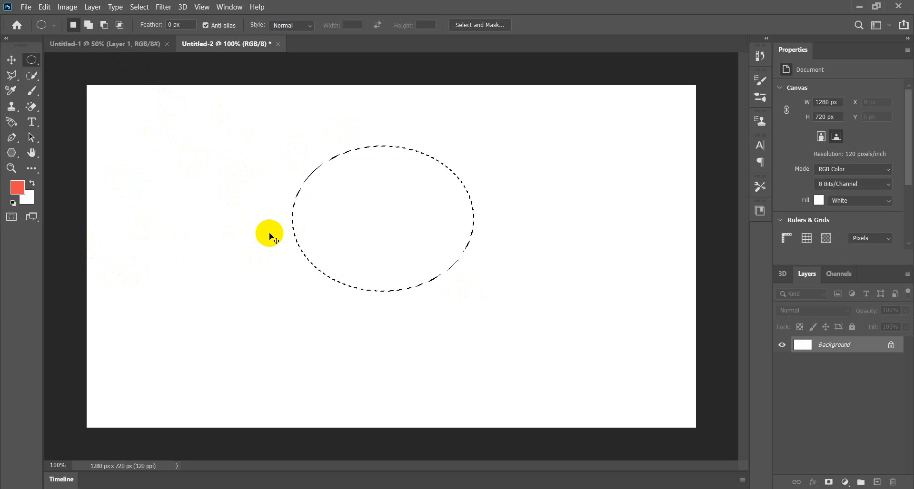
pyautogui.click(265, 207)
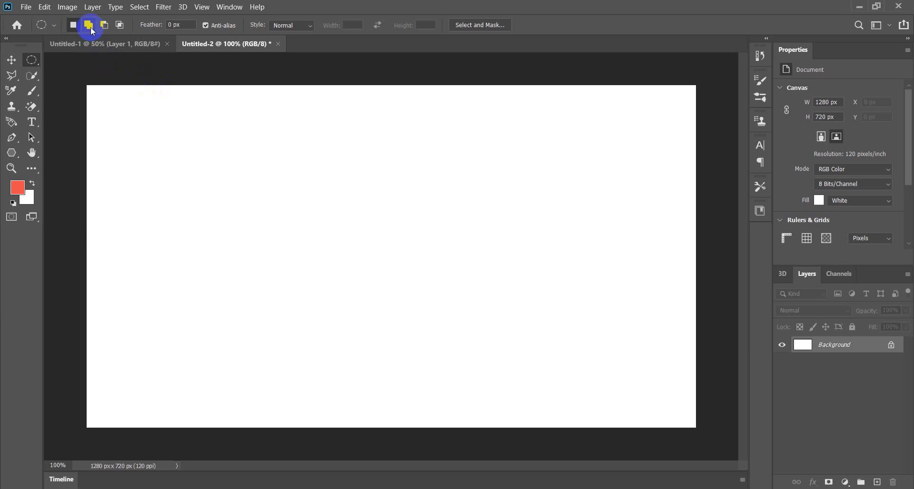
# In Add to Selection mode, combine one large circle with two smaller overlapping ones into a mouse-head selection, and fill it with red.
pyautogui.click(89, 26)
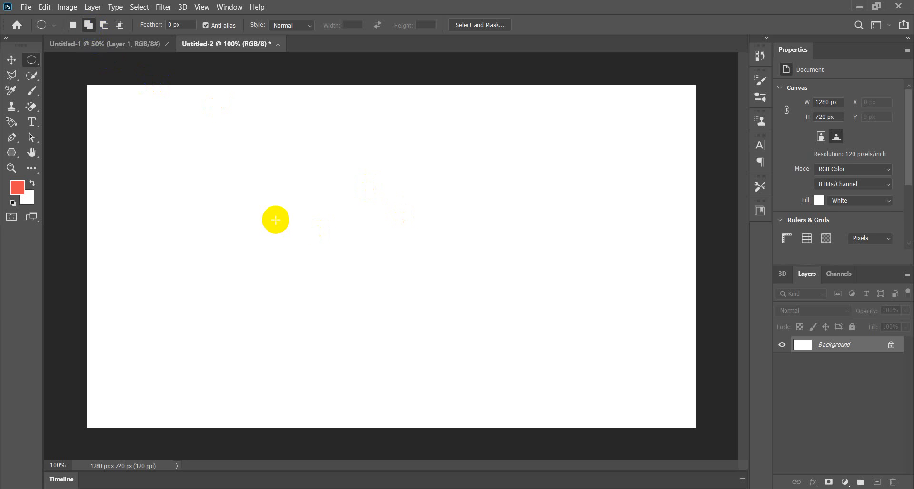
pyautogui.moveTo(272, 200); pyautogui.dragTo(443, 374)
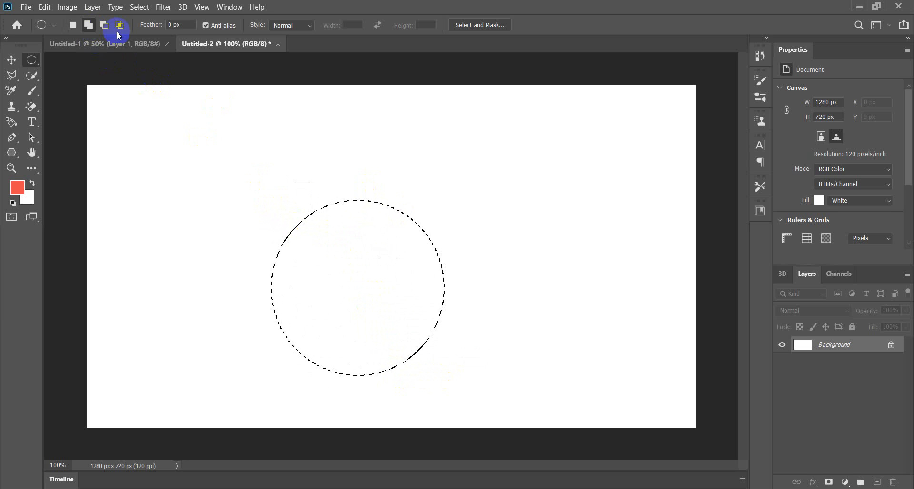
pyautogui.click(90, 27)
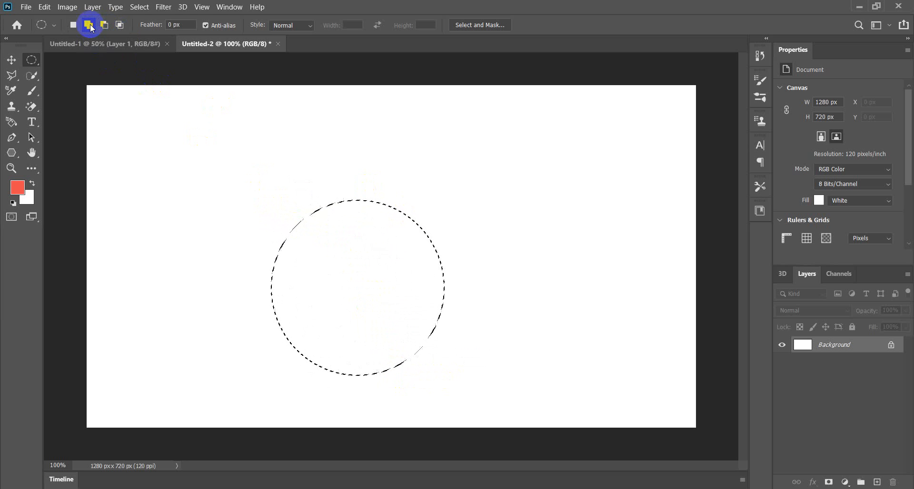
pyautogui.moveTo(219, 158); pyautogui.dragTo(318, 255)
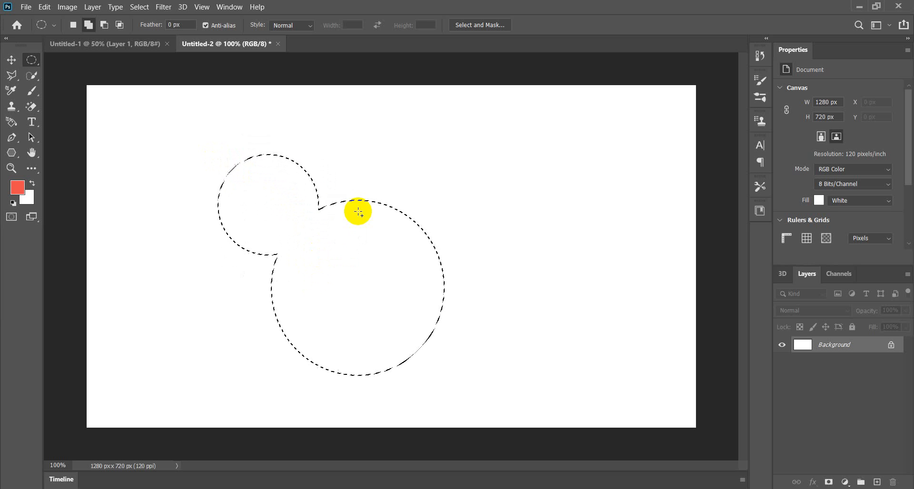
pyautogui.moveTo(386, 128); pyautogui.dragTo(492, 240)
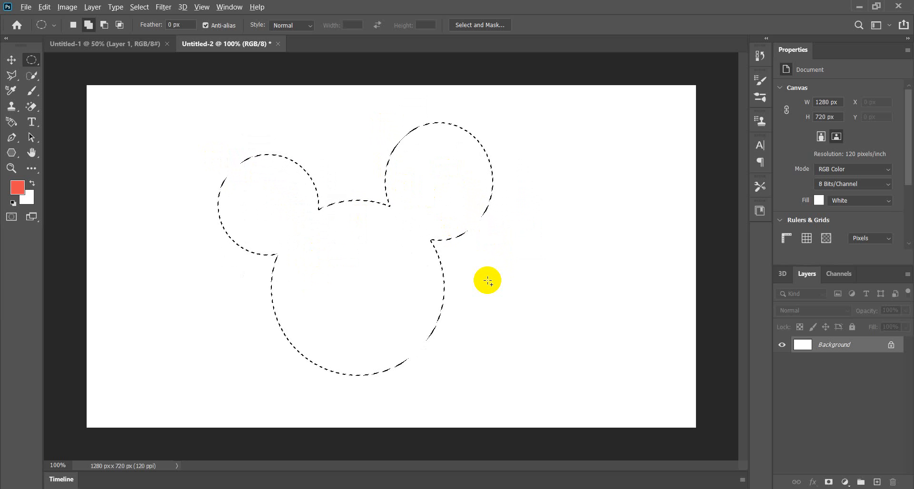
pyautogui.hotkey('alt', 'BackSpace')
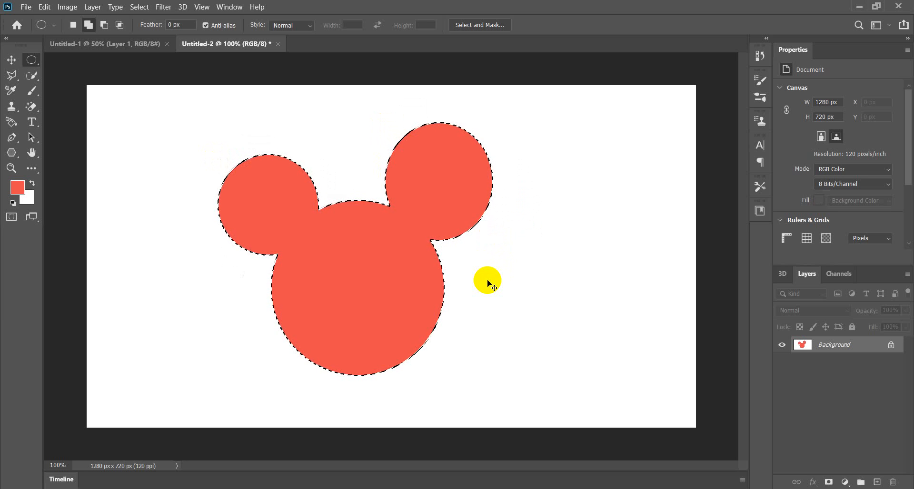
# Undo the red fill and deselect the mouse head, and make a rectangular selection along the canvas's bottom middle with the Rectangular Marquee tool.
pyautogui.hotkey('ctrl', 'z')
pyautogui.hotkey('ctrl', 'd')
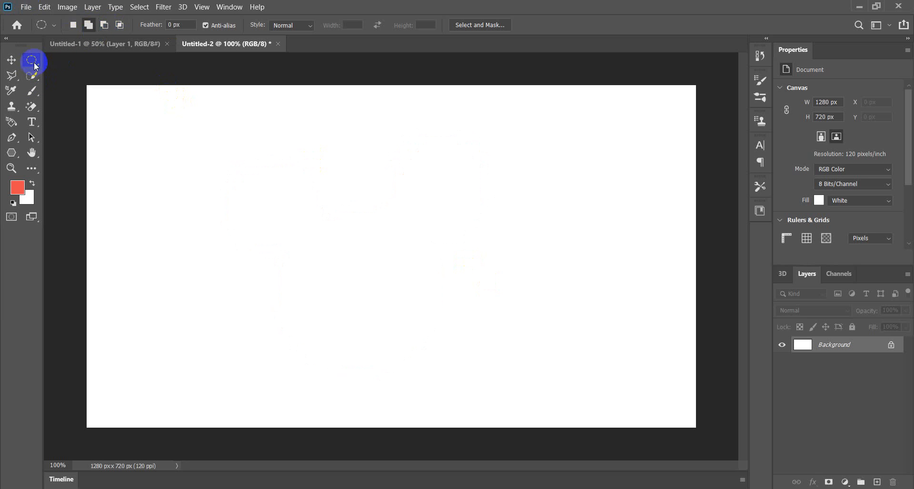
pyautogui.moveTo(33, 64); pyautogui.dragTo(67, 58)
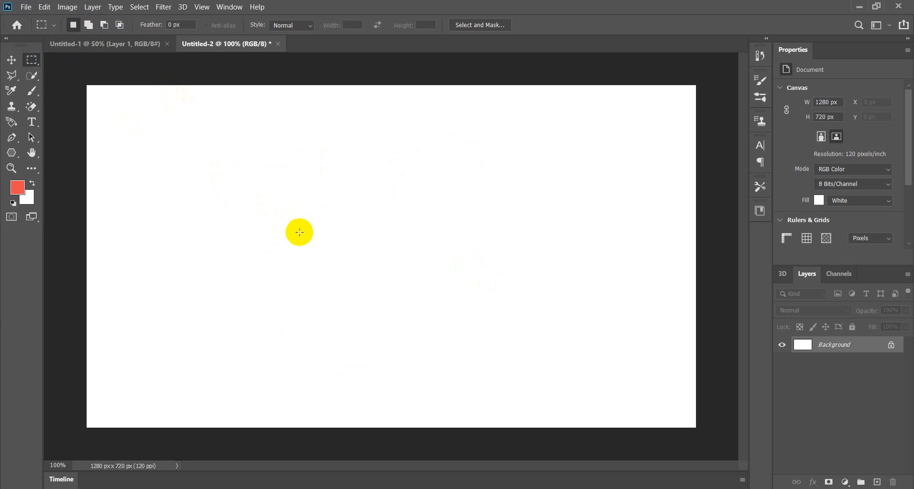
pyautogui.moveTo(256, 261); pyautogui.dragTo(547, 428)
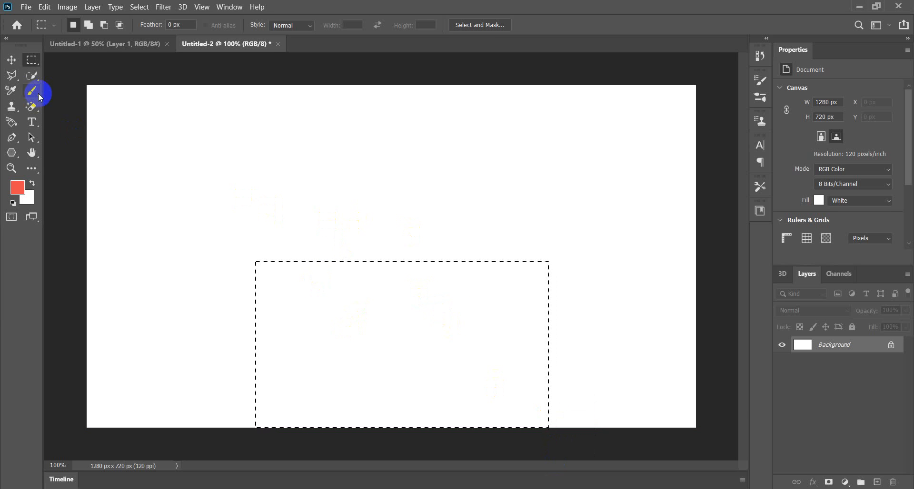
# Keep the Rectangular Marquee tool active and set it to Subtract from Selection mode.
pyautogui.click(34, 61)
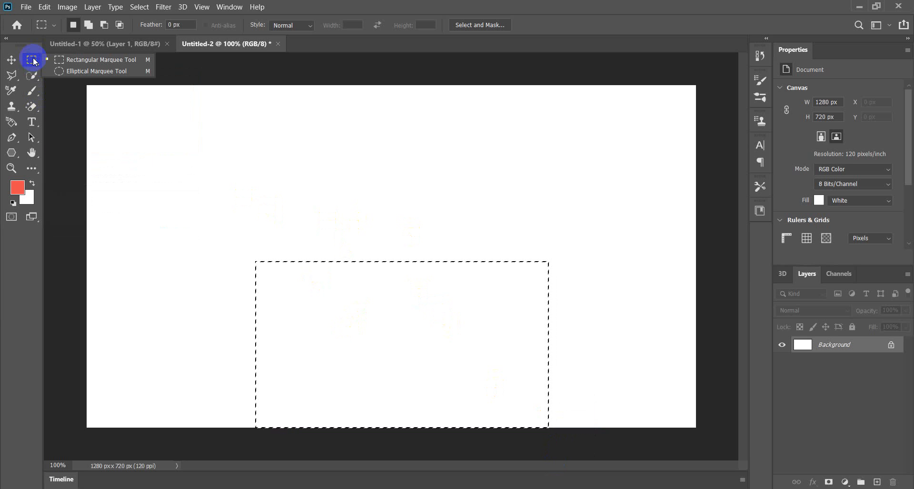
pyautogui.click(69, 59)
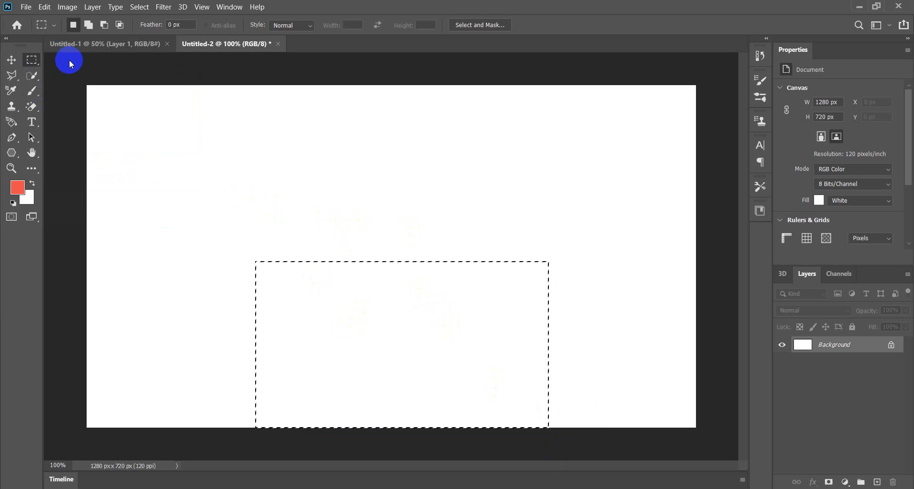
pyautogui.rightClick(28, 59)
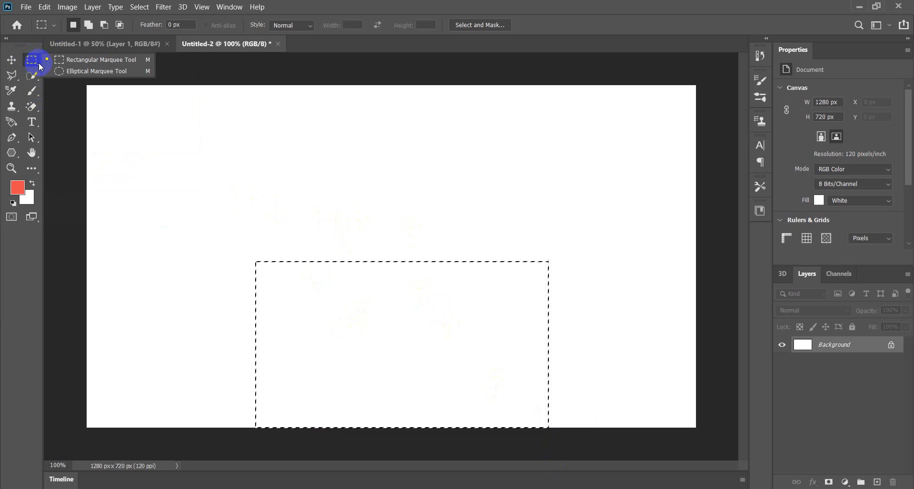
pyautogui.click(33, 58)
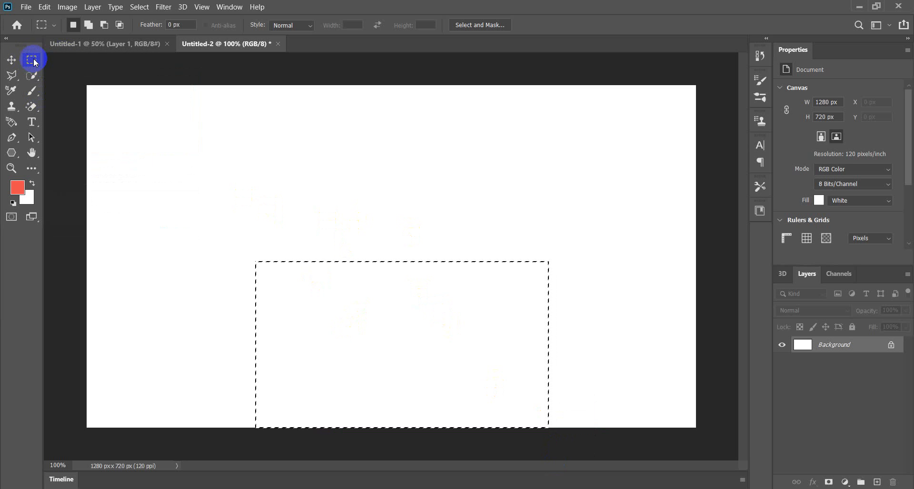
pyautogui.click(108, 28)
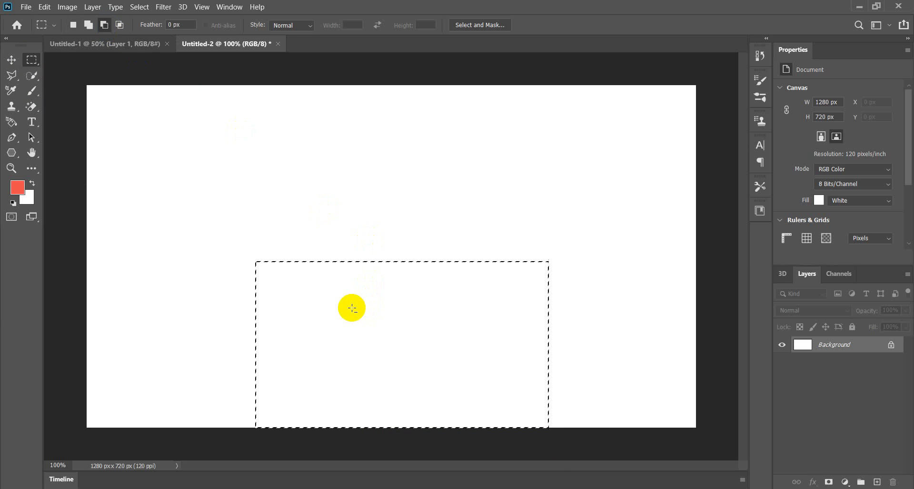
# Subtract a door-shaped rectangle from the lower edge of the rectangular selection, and fill the remaining selection with red.
pyautogui.moveTo(408, 392); pyautogui.dragTo(435, 427)
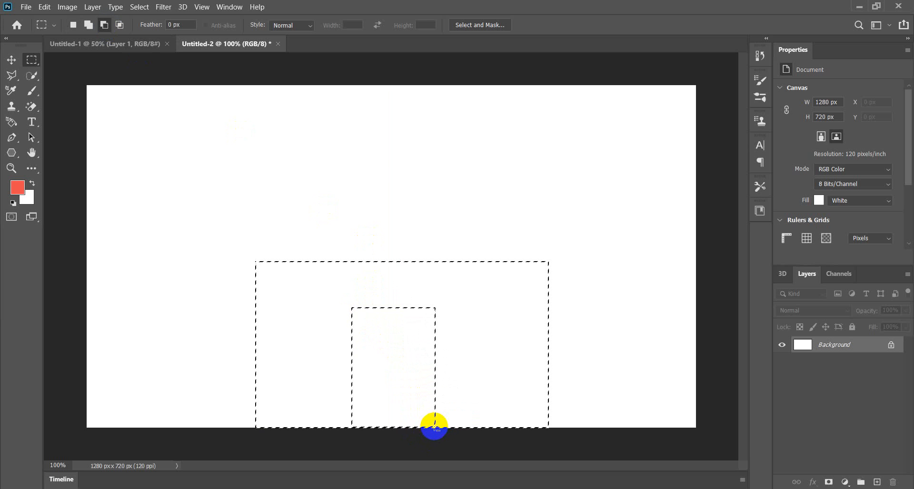
pyautogui.hotkey('alt', 'BackSpace')
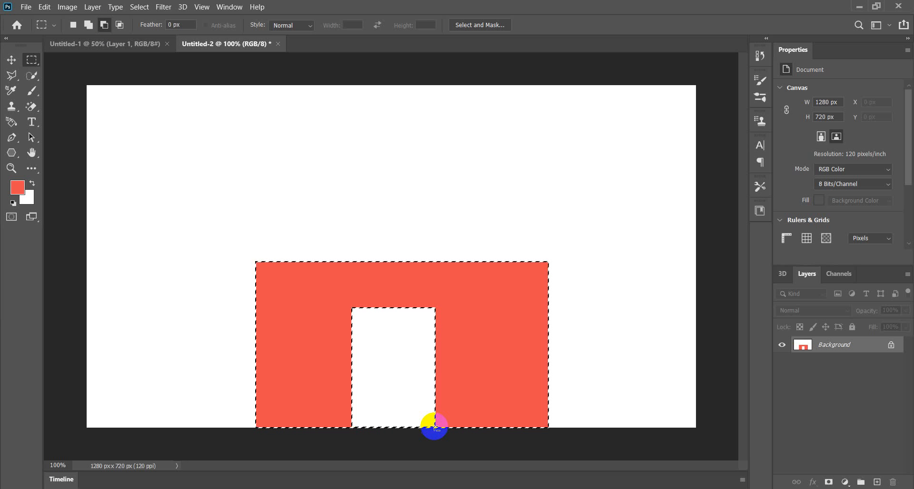
# Undo the red fill and deselect the rectangle with its door-shaped cutout.
pyautogui.hotkey('ctrl', 'z')
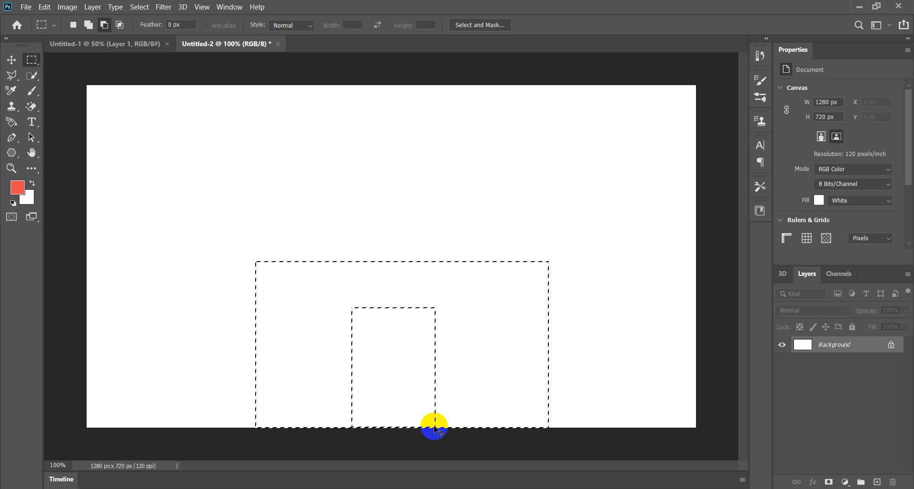
pyautogui.click(434, 428)
pyautogui.click(121, 27)
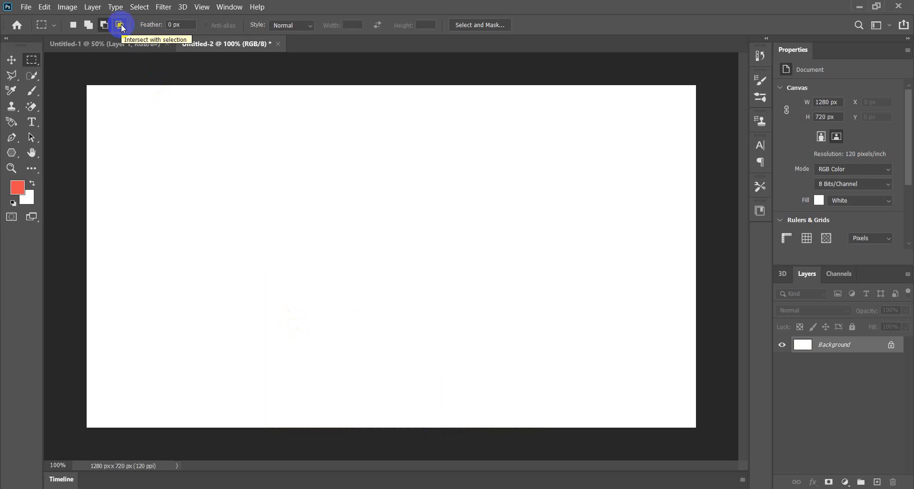
# With the Elliptical Marquee tool in Add to Selection mode, combine two large overlapping ellipses and fill them with red.
pyautogui.rightClick(32, 60)
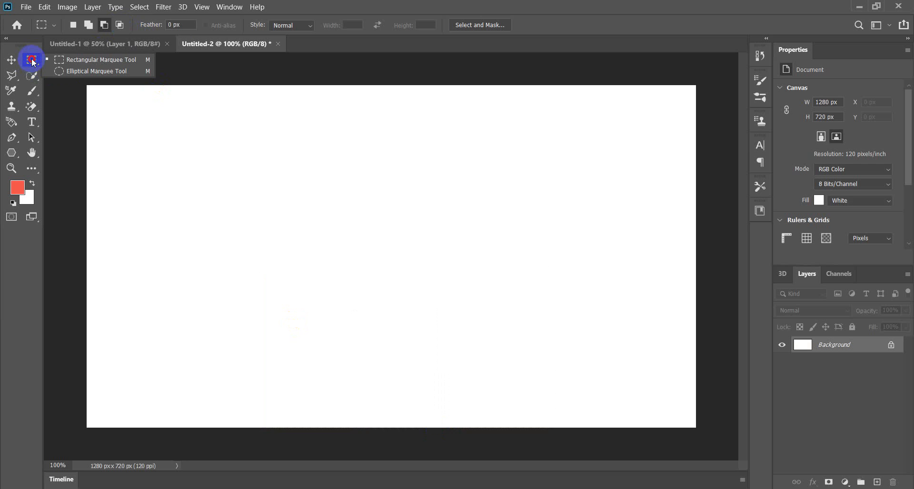
pyautogui.click(66, 71)
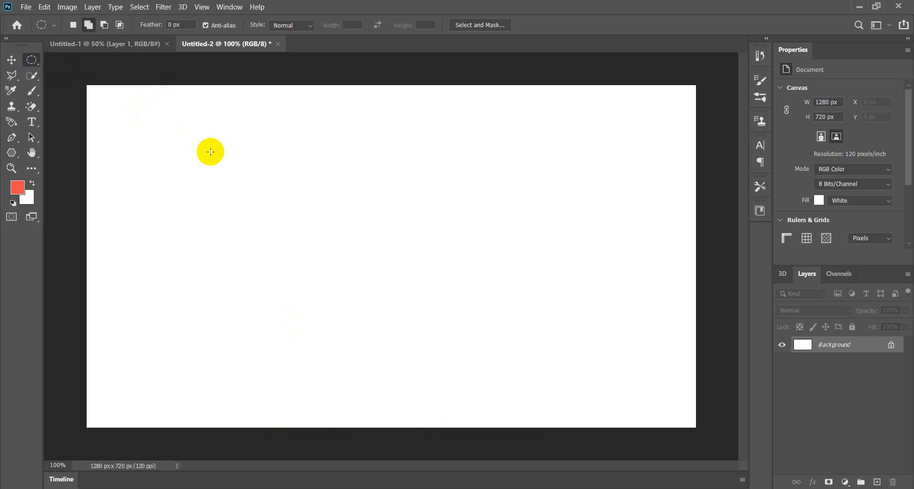
pyautogui.moveTo(210, 151); pyautogui.dragTo(373, 344)
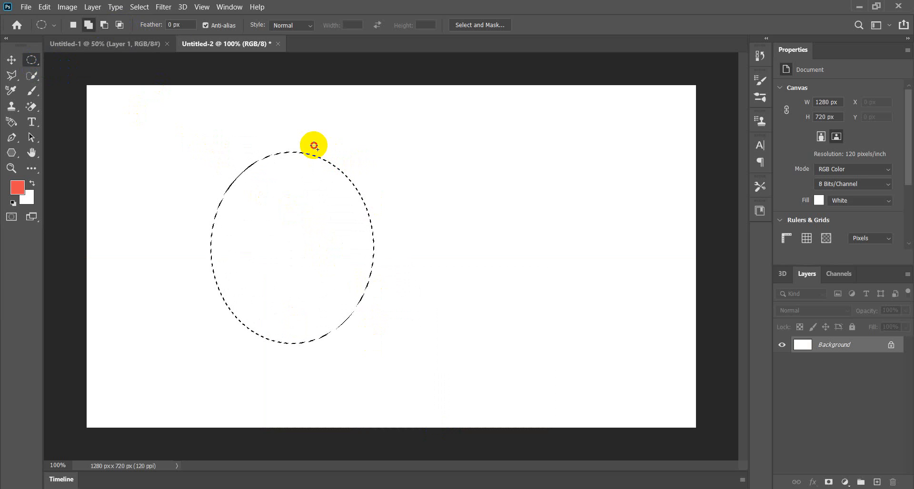
pyautogui.moveTo(314, 145); pyautogui.dragTo(473, 371)
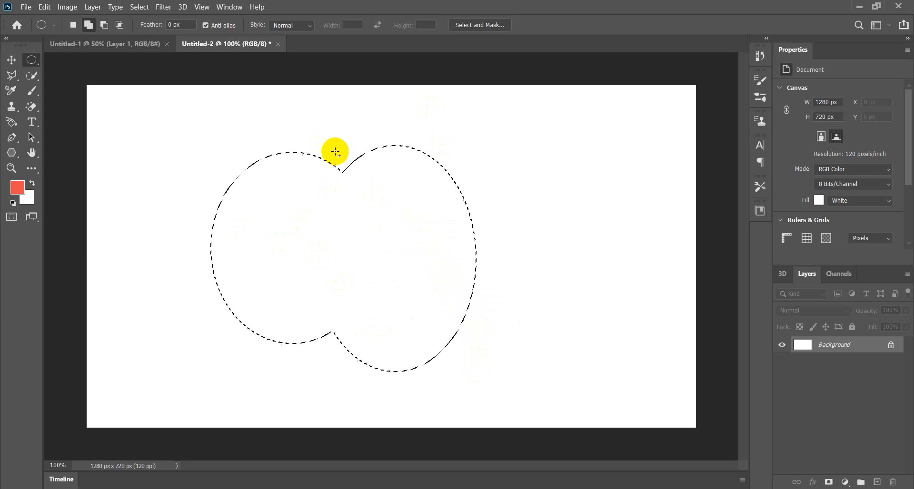
pyautogui.hotkey('alt', 'BackSpace')
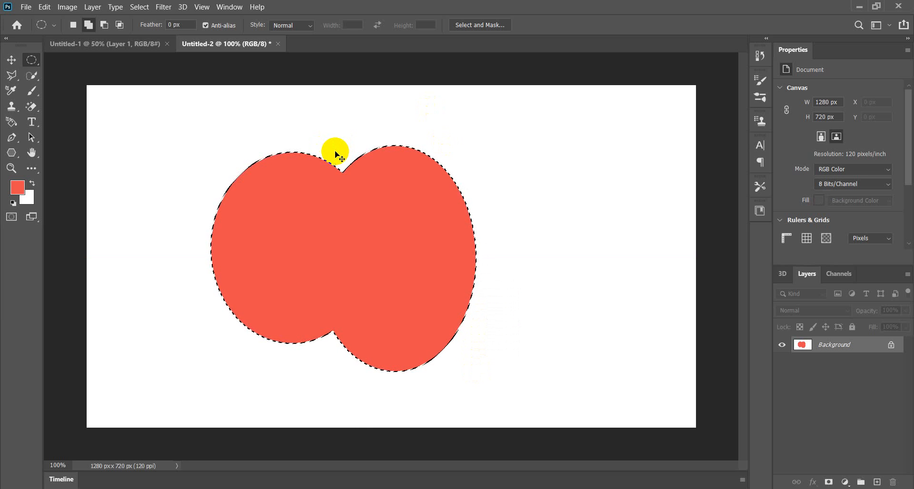
# Undo the red fill, deselect the combined ellipses, and switch to the Rectangular Marquee tool.
pyautogui.hotkey('ctrl', 'z')
pyautogui.hotkey('ctrl', 'd')
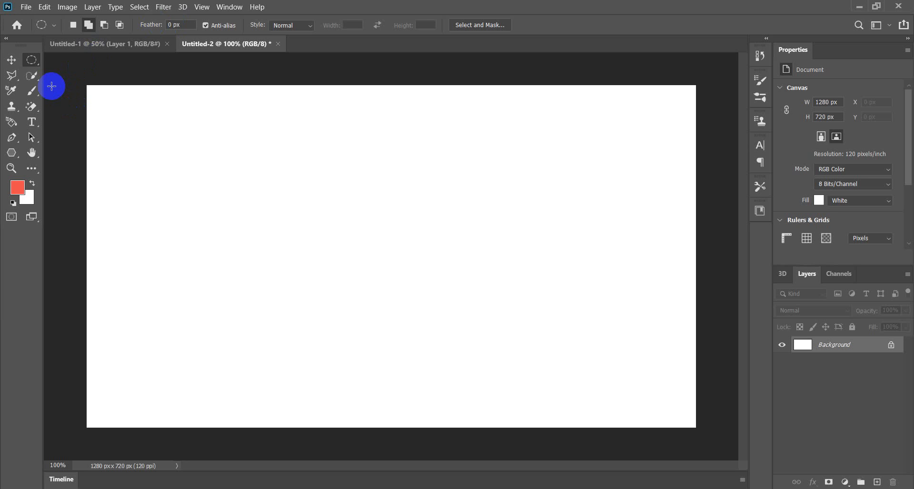
pyautogui.rightClick(31, 60)
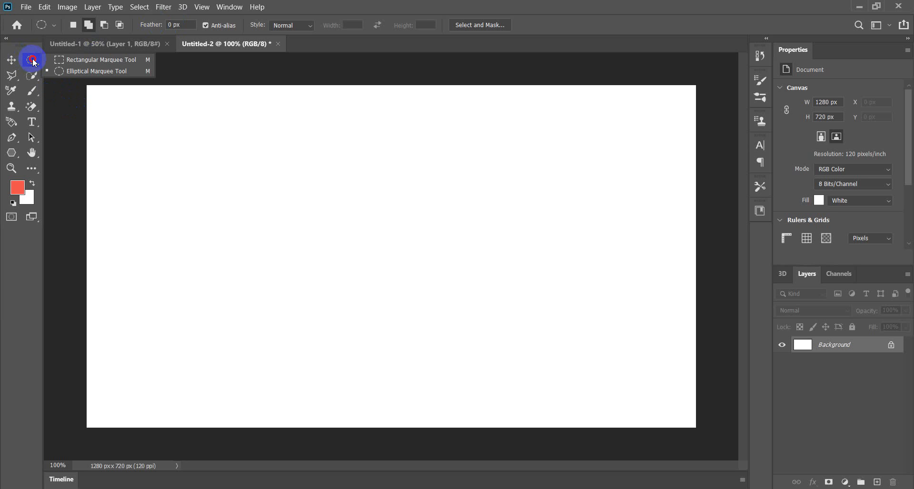
pyautogui.click(71, 60)
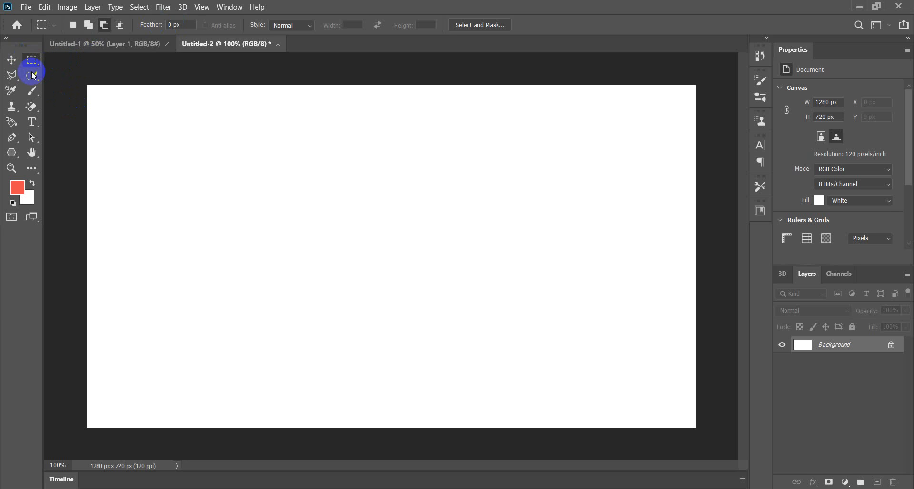
# Set the marquee feather to 50 px, and fill a feathered rectangular selection in the canvas's upper left area with red.
pyautogui.click(172, 25)
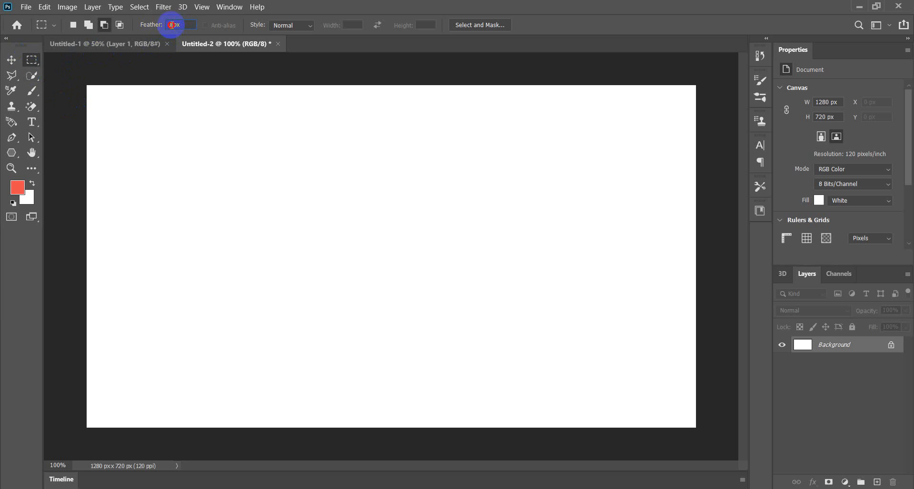
pyautogui.write('50')
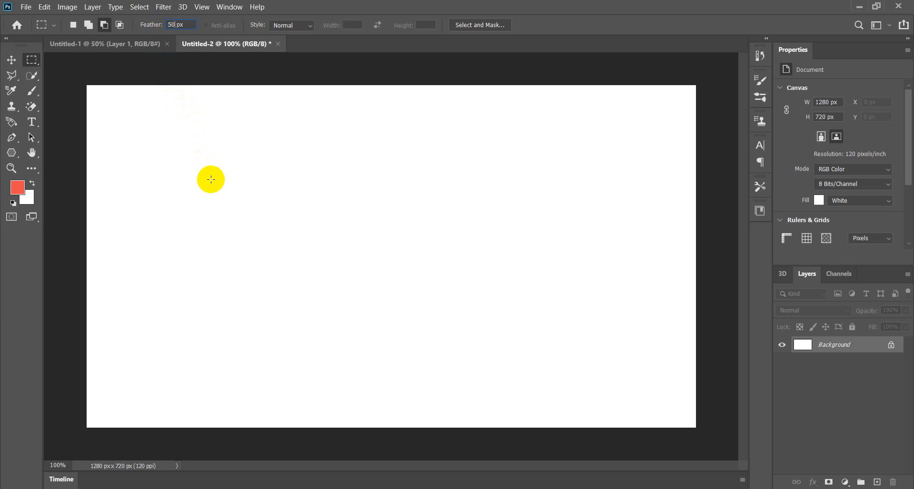
pyautogui.moveTo(203, 162); pyautogui.dragTo(375, 286)
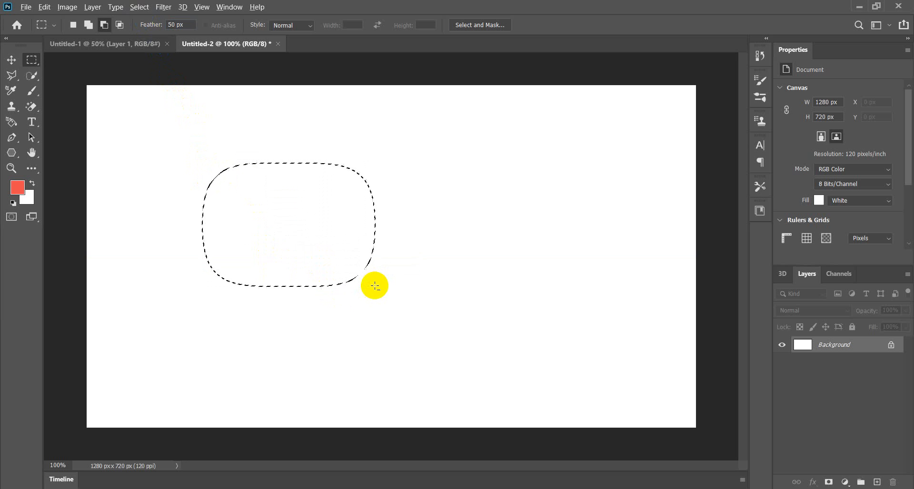
pyautogui.hotkey('alt', 'BackSpace')
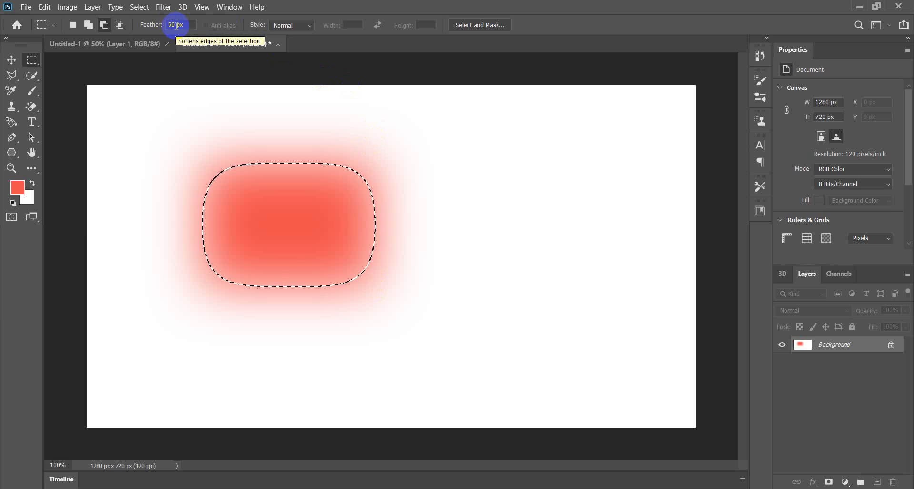
# Reset the marquee feather to 0 px, and remove the soft red fill and its feathered selection.
pyautogui.press('Return')
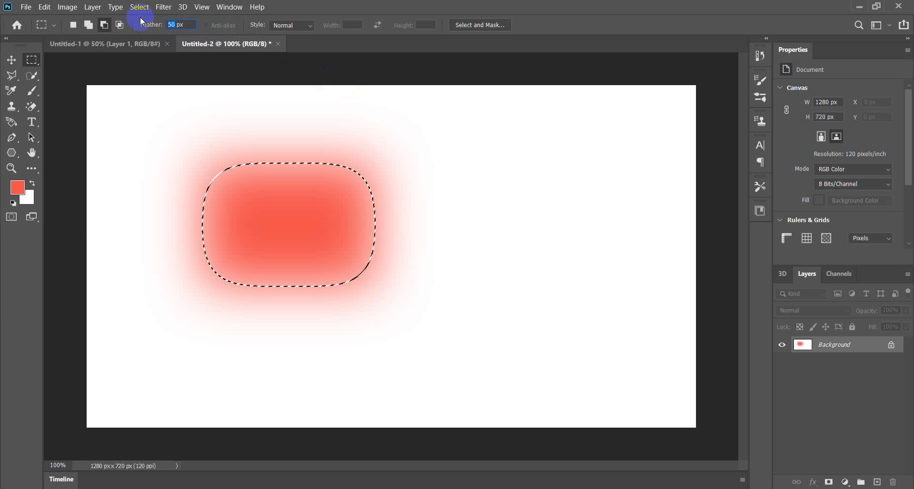
pyautogui.write('0')
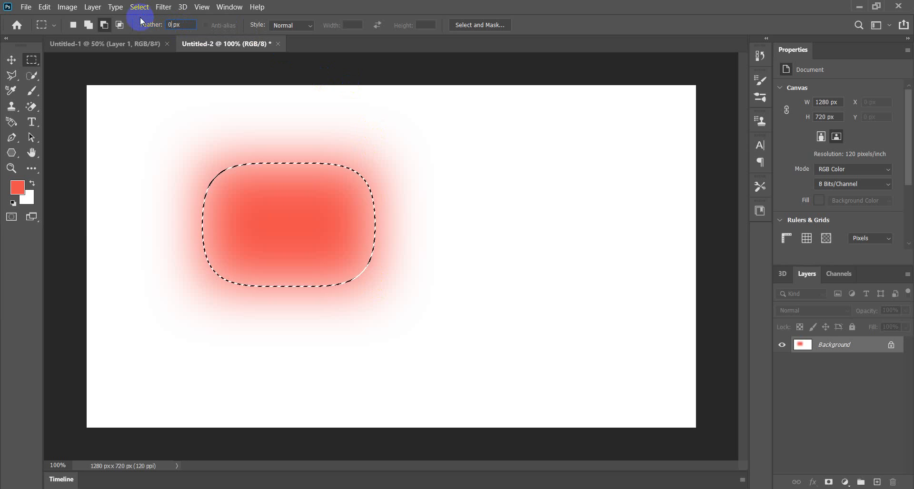
pyautogui.click(141, 21)
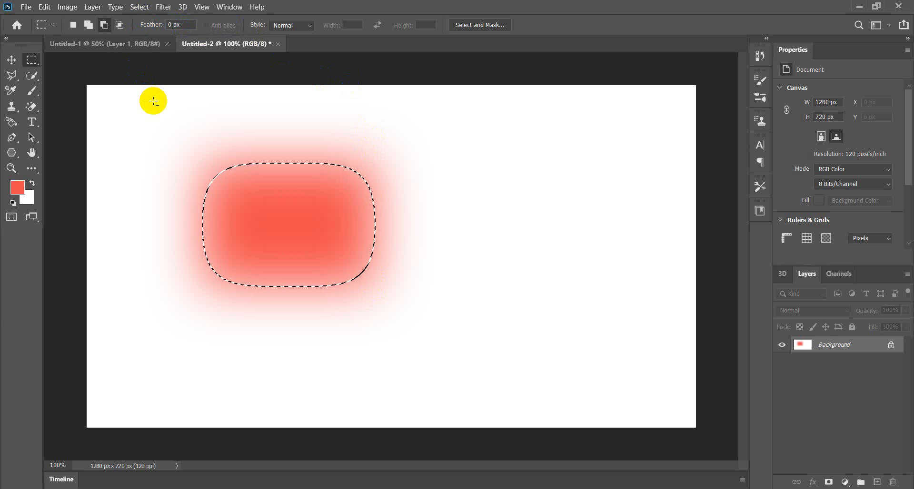
pyautogui.hotkey('ctrl', 'z')
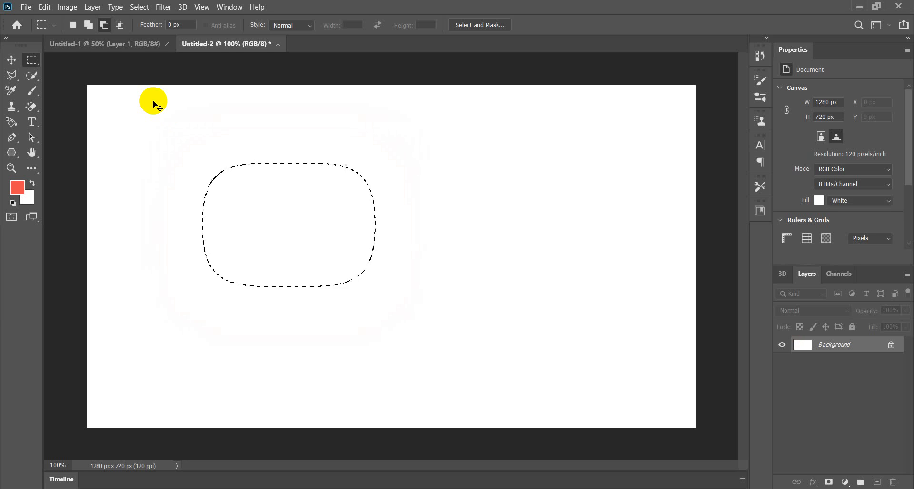
pyautogui.hotkey('ctrl', 'd')
# Fill a small hard-edged rectangular selection near the canvas's upper left corner with red, and undo the fill and deselect it.
pyautogui.moveTo(157, 115); pyautogui.dragTo(257, 187)
pyautogui.hotkey('alt', 'BackSpace')
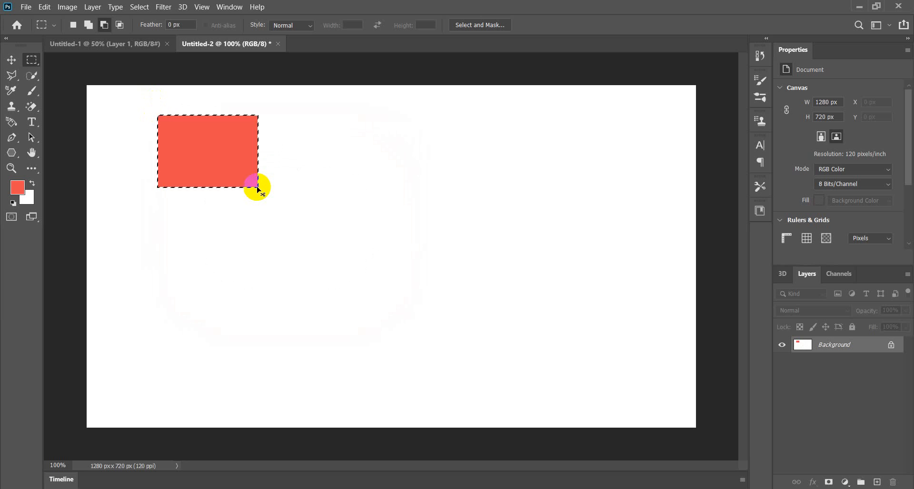
pyautogui.hotkey('ctrl', 'z')
pyautogui.hotkey('ctrl', 'd')
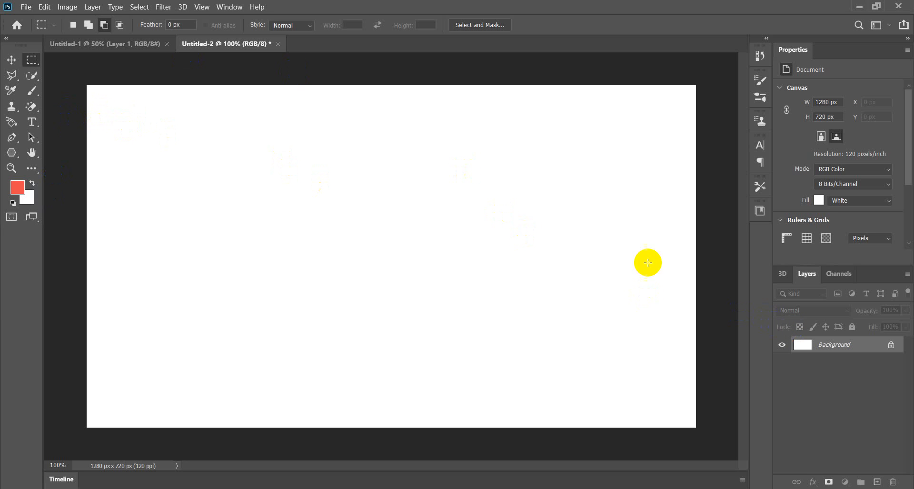
# Hide and show the Layers panel again, and undock it as a floating panel over the Properties panel.
pyautogui.click(232, 8)
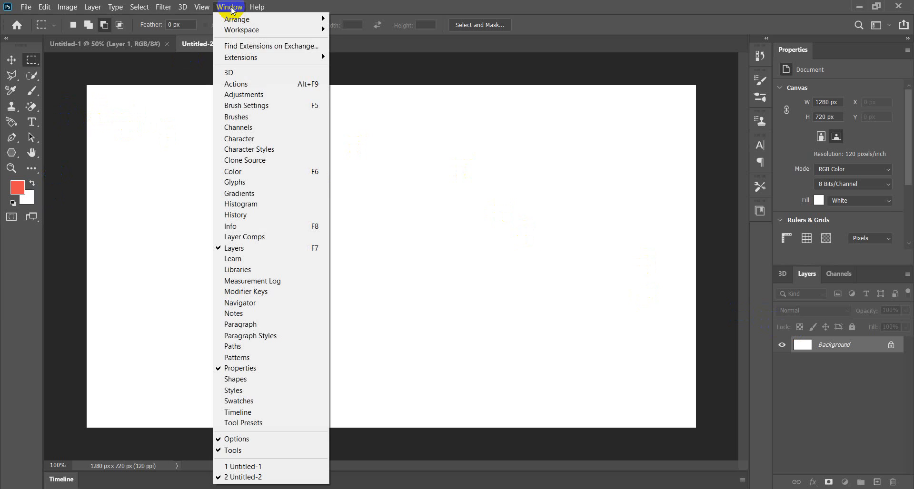
pyautogui.click(277, 249)
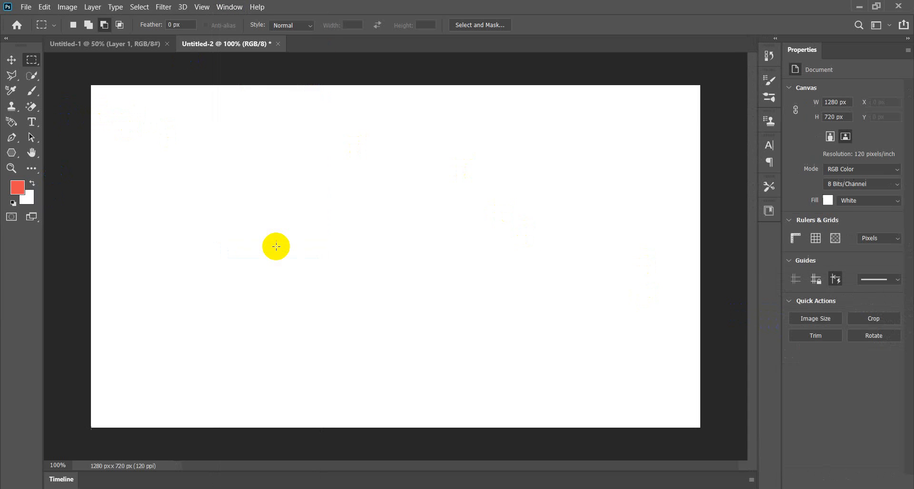
pyautogui.click(229, 7)
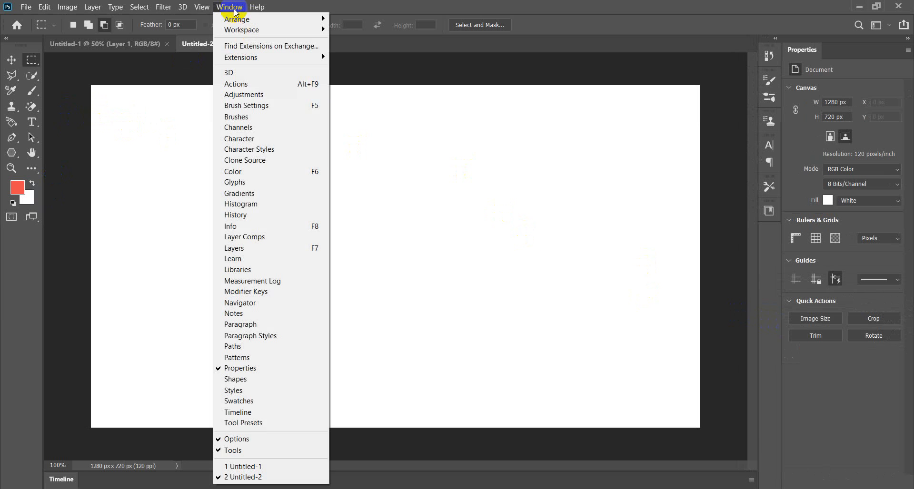
pyautogui.click(268, 249)
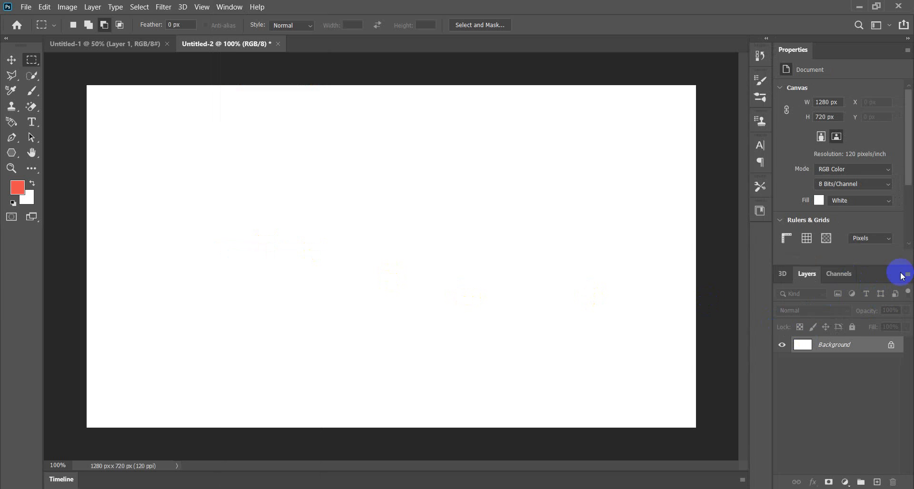
pyautogui.moveTo(887, 275); pyautogui.dragTo(863, 172)
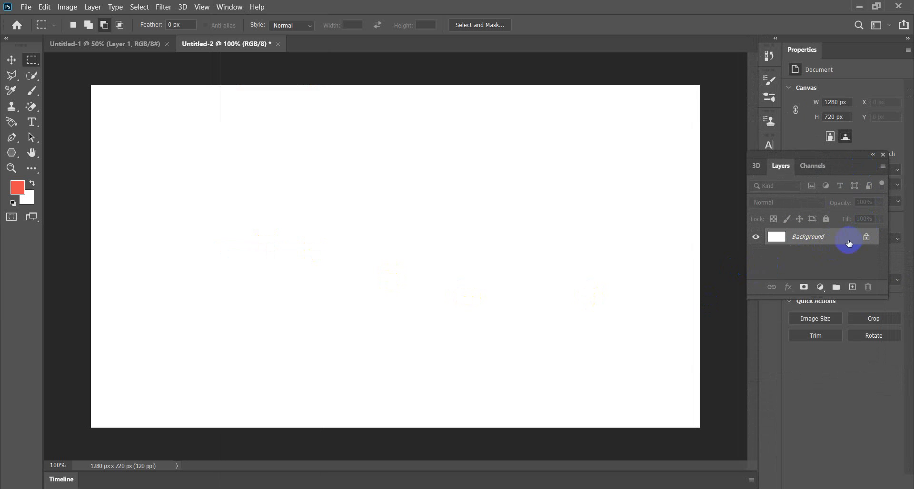
# Make an elliptical selection in the middle of the canvas, fill it with red, and deselect it.
pyautogui.click(33, 64)
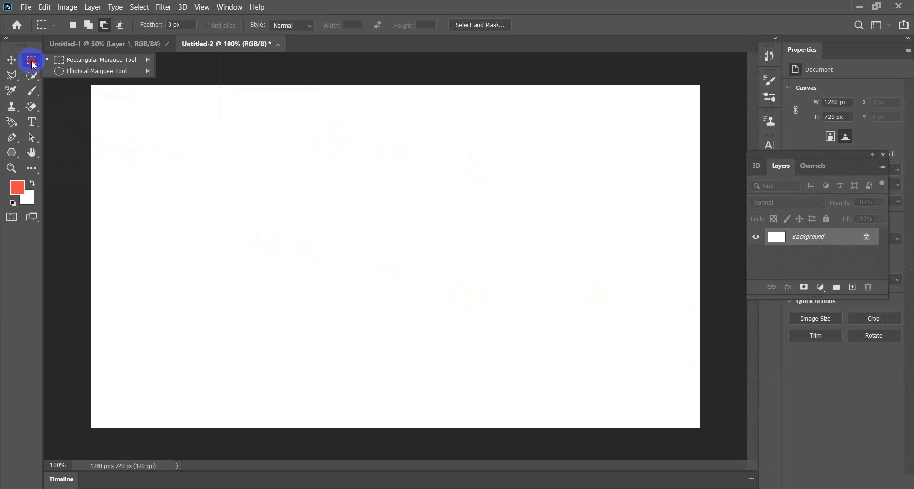
pyautogui.click(65, 72)
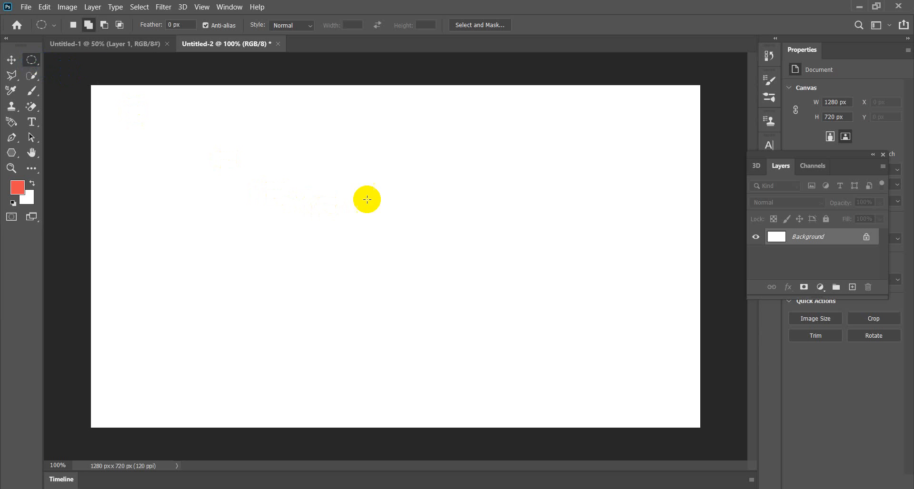
pyautogui.moveTo(356, 240); pyautogui.dragTo(460, 329)
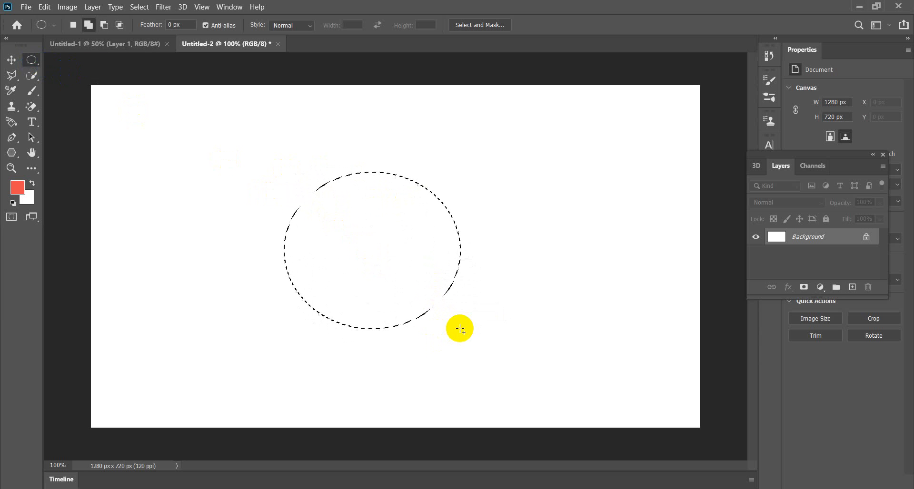
pyautogui.hotkey('alt', 'BackSpace')
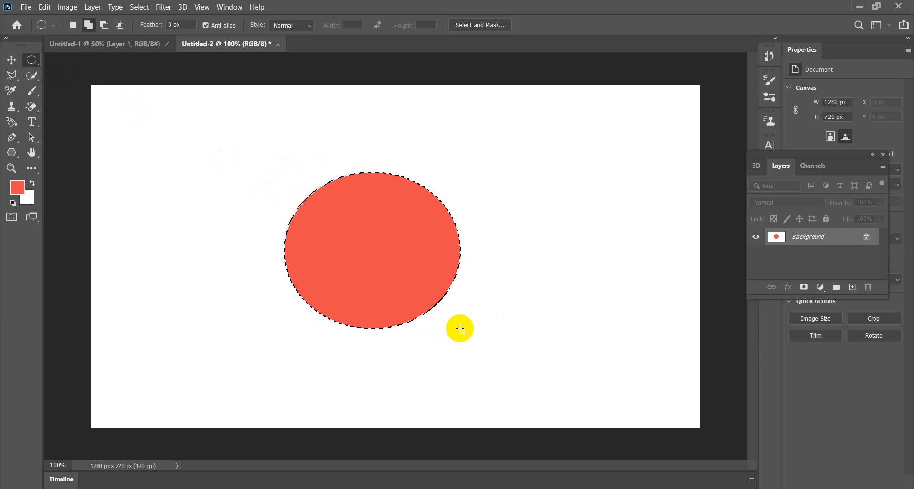
pyautogui.hotkey('ctrl', 'd')
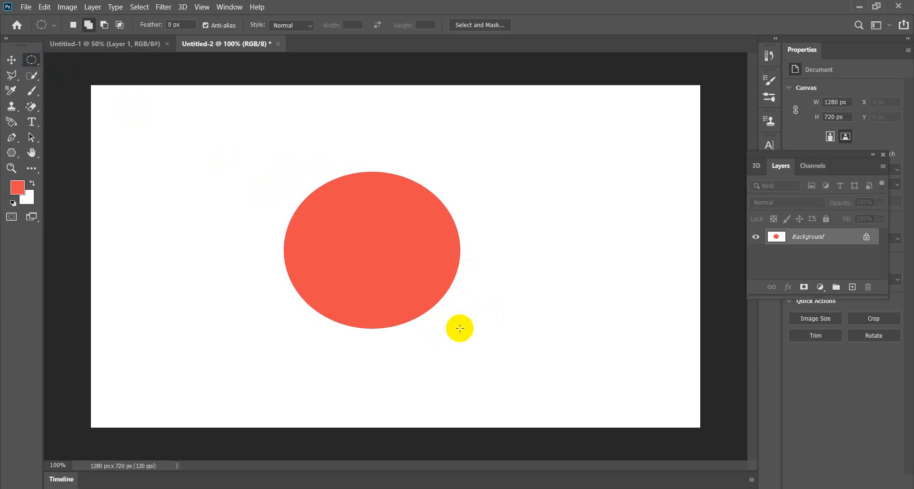
# Try to move the red ellipse with the Move tool, and cancel converting the background to a normal layer.
pyautogui.click(13, 60)
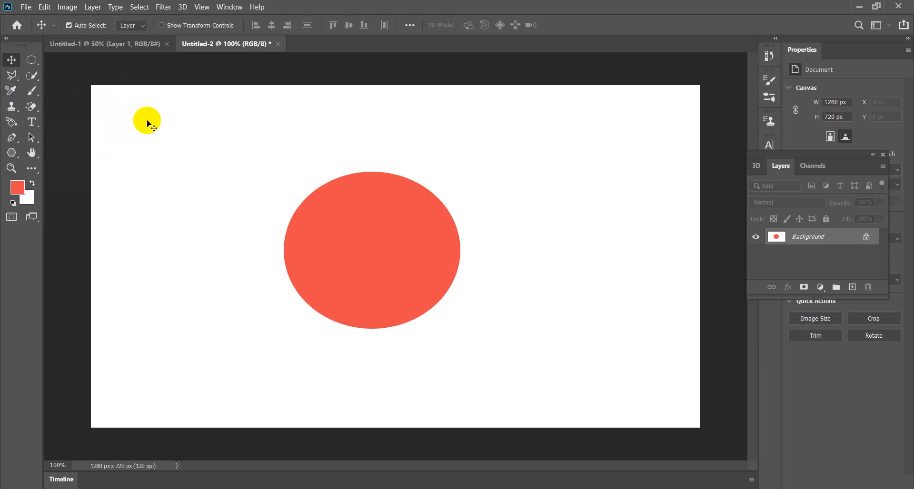
pyautogui.moveTo(355, 241); pyautogui.dragTo(341, 196)
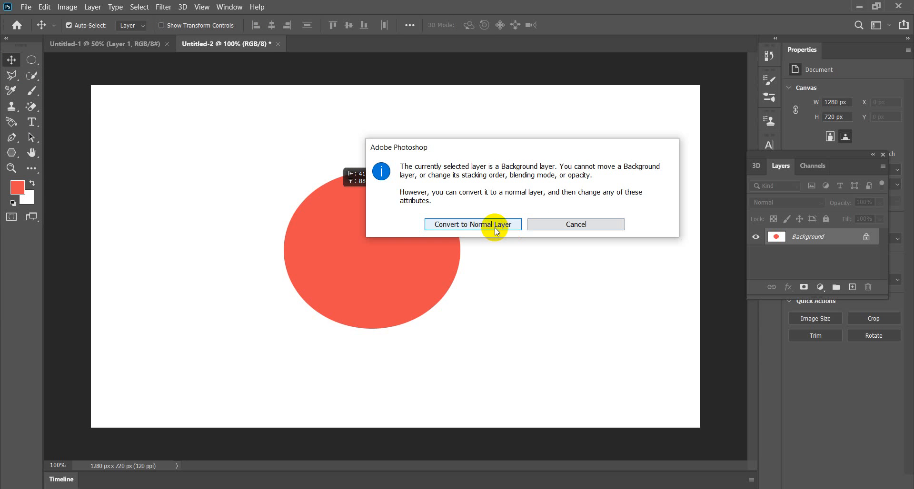
pyautogui.click(547, 222)
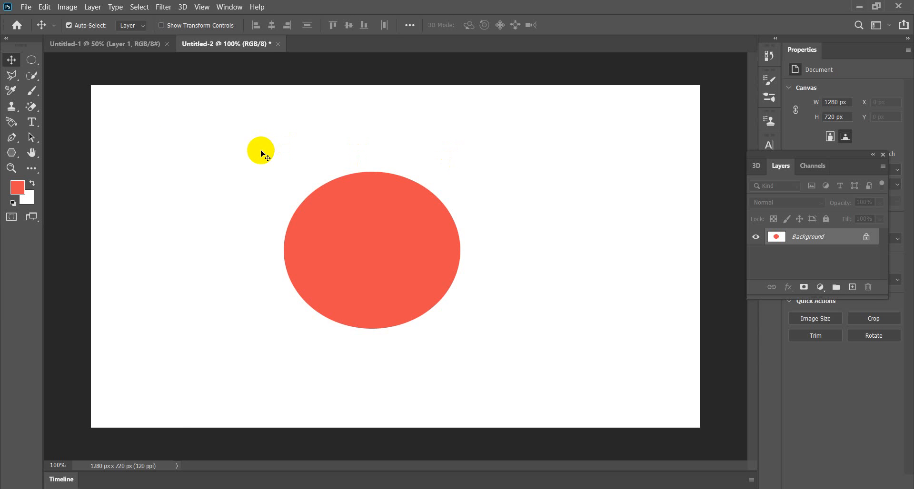
# Check the available edit commands for the background layer, and try again to move the red ellipse with the Move tool.
pyautogui.click(43, 8)
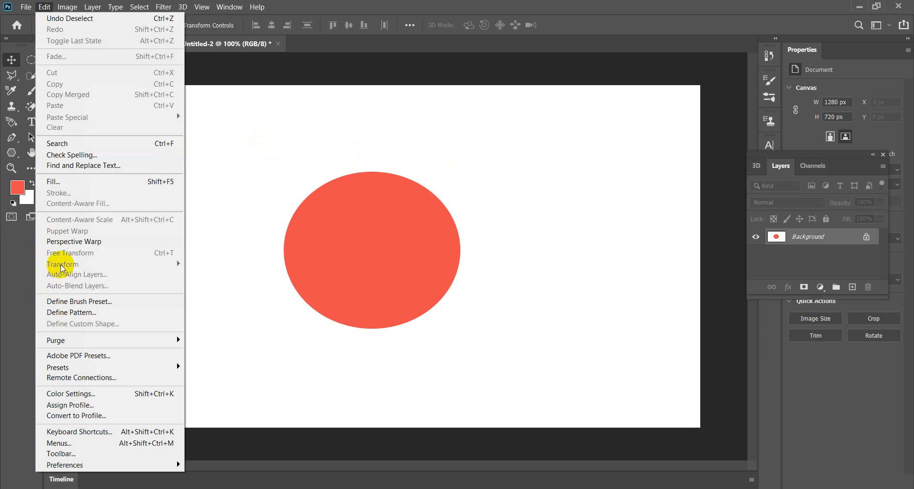
pyautogui.click(372, 249)
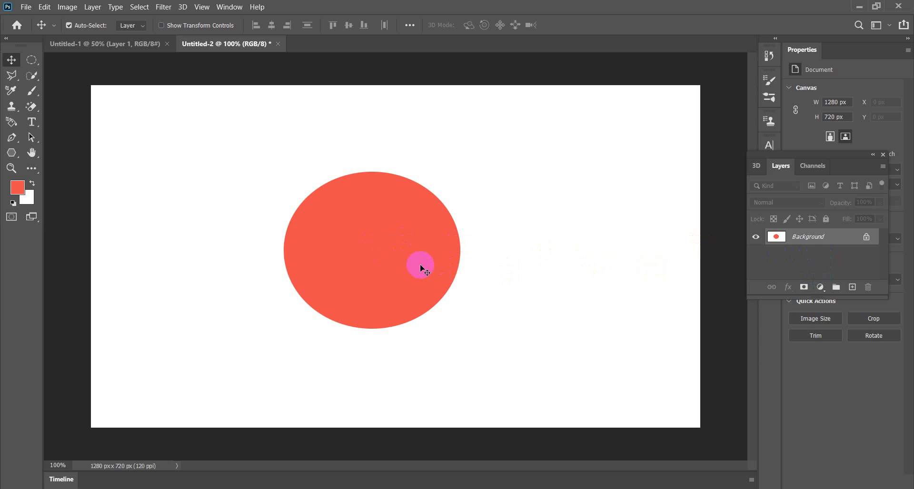
pyautogui.moveTo(394, 256); pyautogui.dragTo(387, 191)
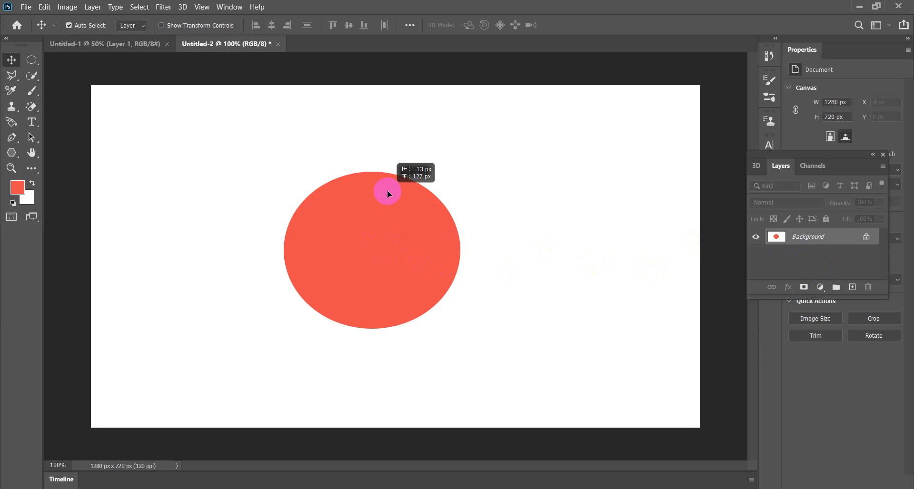
pyautogui.click(536, 230)
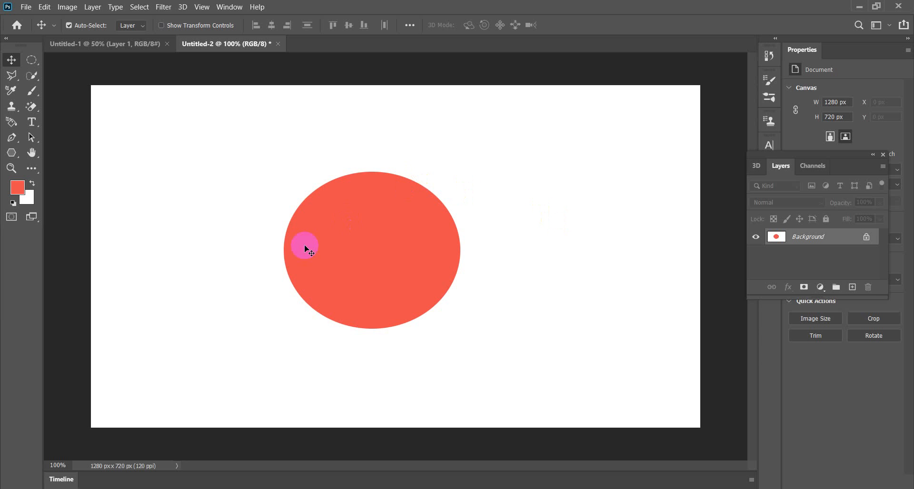
# Undo the red fill of the ellipse on the background and clear the elliptical selection.
pyautogui.press('ctrl')
pyautogui.hotkey('ctrl', 'x')
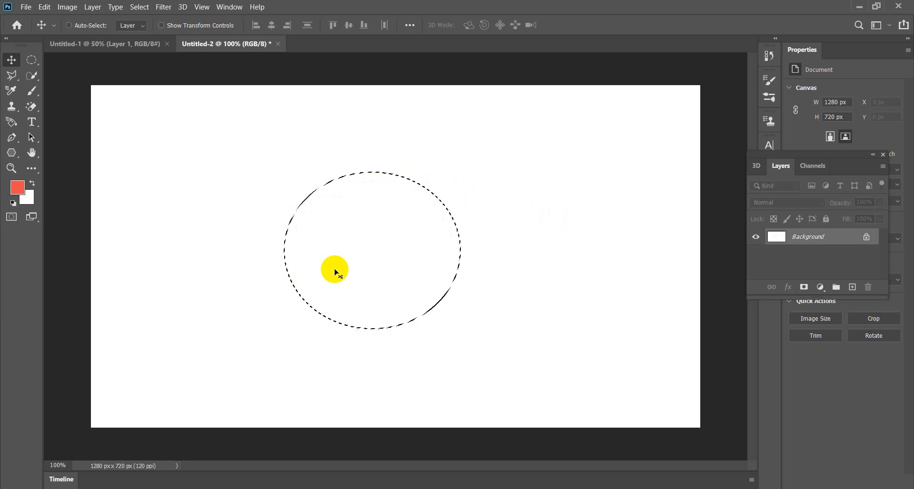
pyautogui.hotkey('ctrl', 'd')
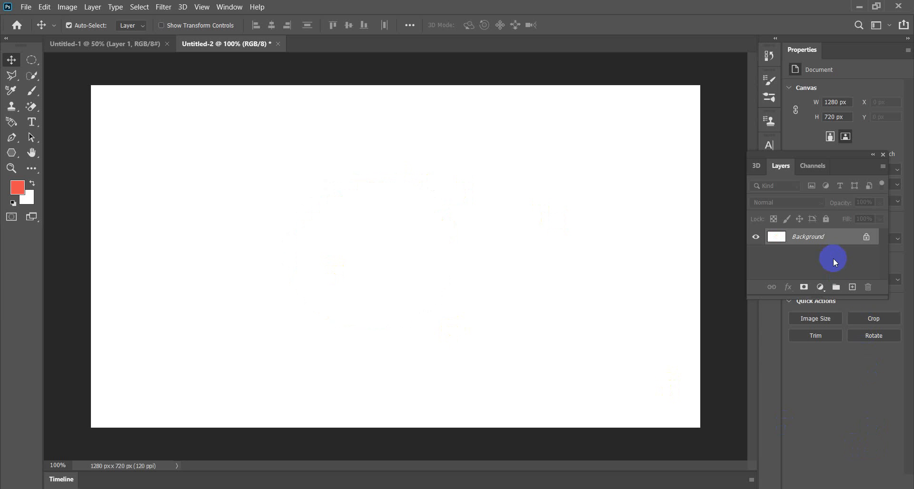
# Add a new layer, switch to the Rectangular Marquee tool, and set the foreground color to a vivid magenta with hue 312°.
pyautogui.click(852, 287)
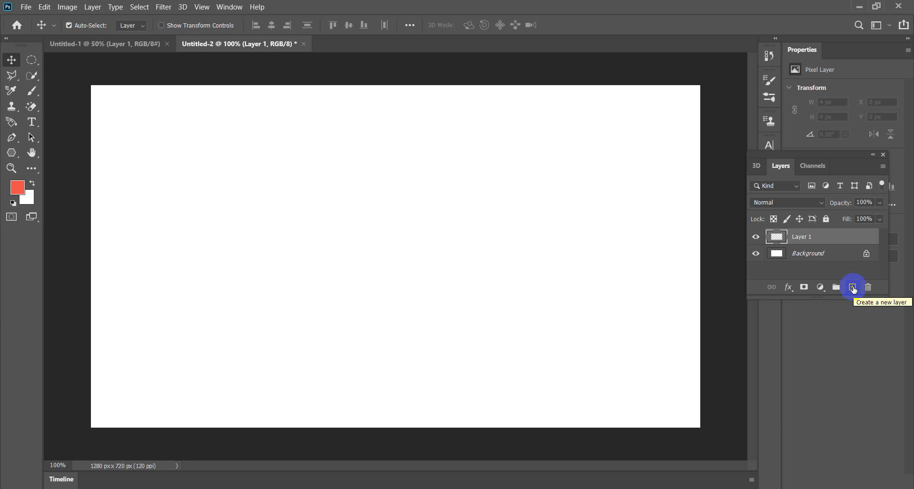
pyautogui.click(32, 61)
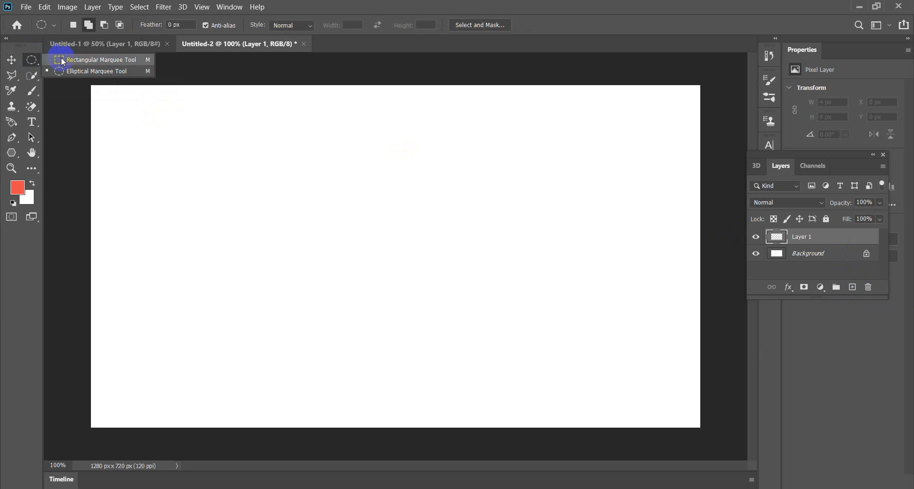
pyautogui.click(63, 60)
pyautogui.click(19, 189)
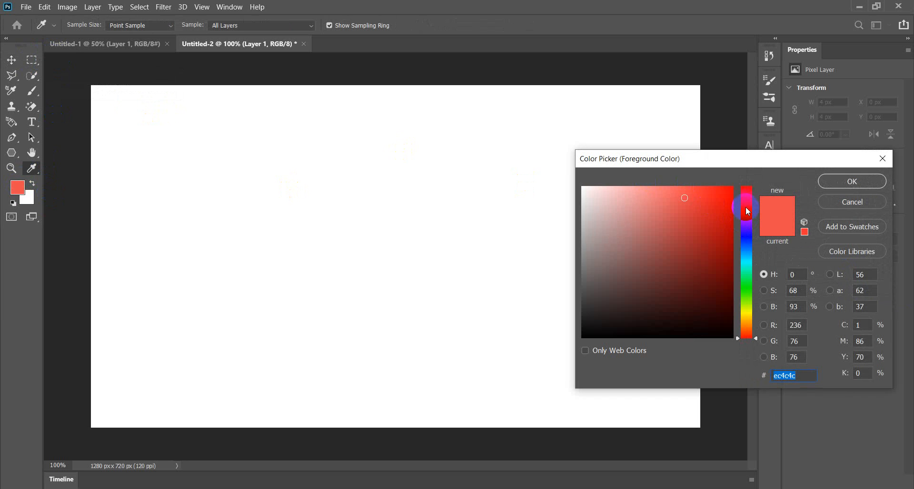
pyautogui.click(745, 205)
pyautogui.click(722, 192)
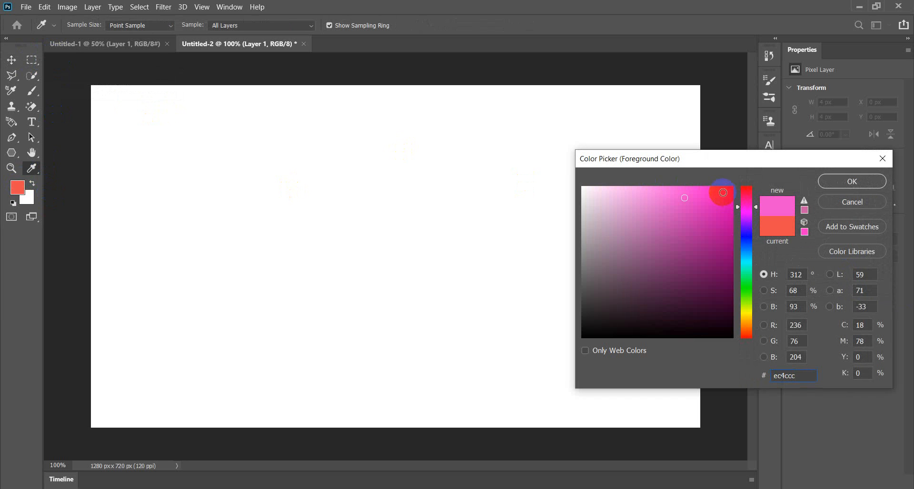
pyautogui.click(851, 182)
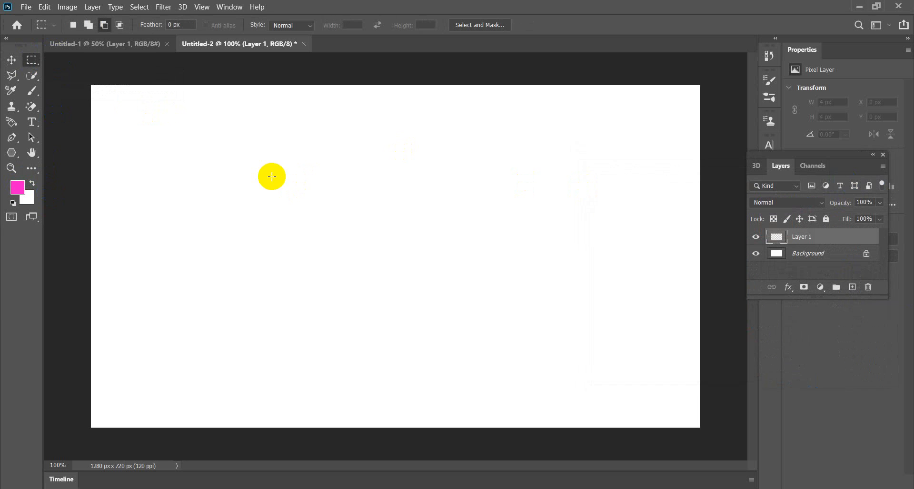
# Select a rectangle of about 464 × 383 px on the left half of the canvas, fill it with magenta, and deselect it.
pyautogui.moveTo(157, 151); pyautogui.dragTo(378, 333)
pyautogui.hotkey('alt', 'BackSpace')
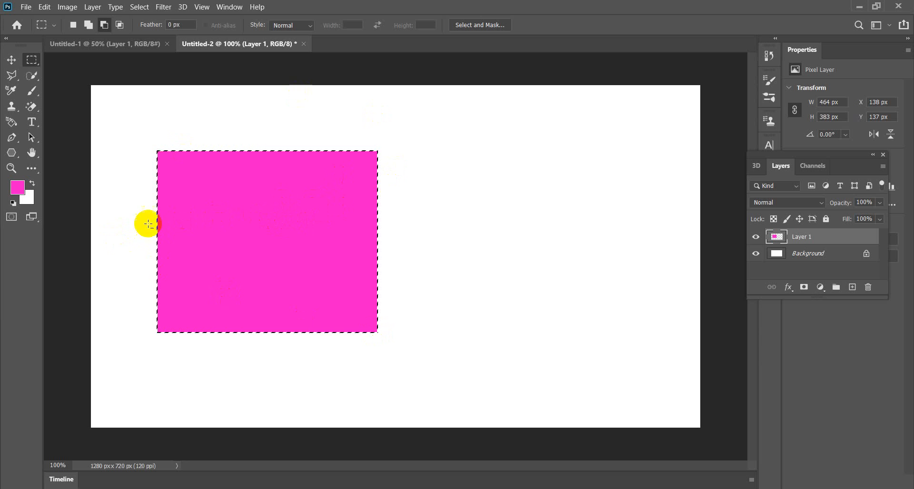
pyautogui.click(340, 254)
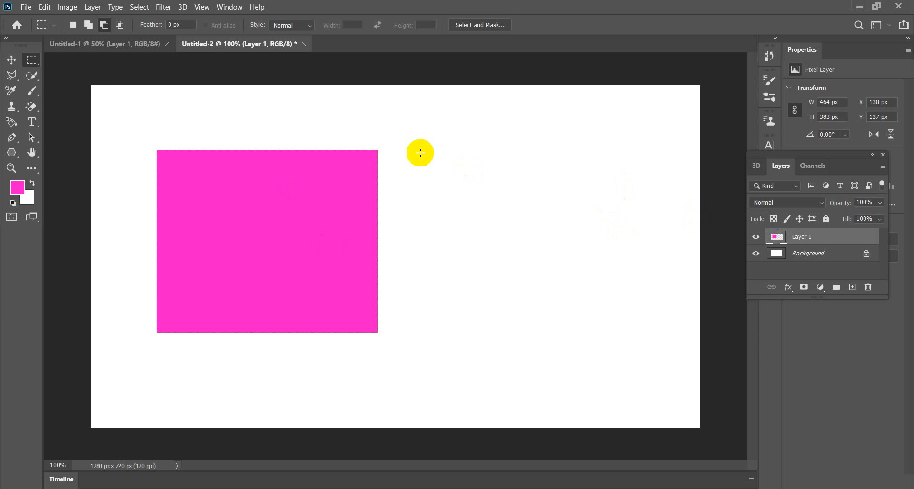
# Move the magenta rectangle around with the Move tool, ending at about X 391 px, Y 103 px.
pyautogui.click(12, 60)
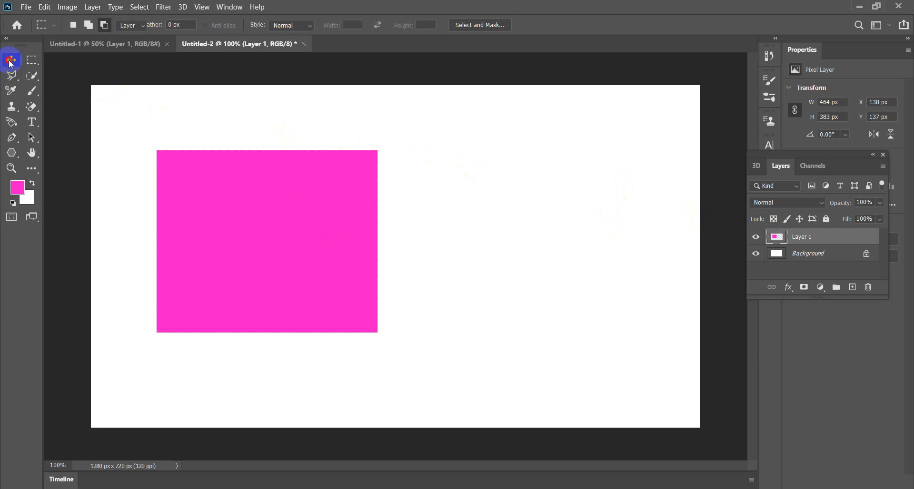
pyautogui.moveTo(185, 184); pyautogui.dragTo(224, 204)
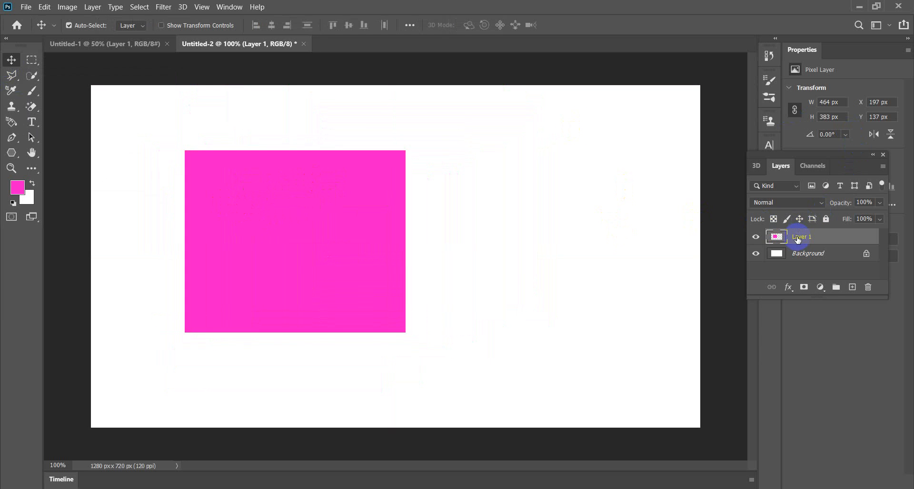
pyautogui.moveTo(324, 253); pyautogui.dragTo(348, 267)
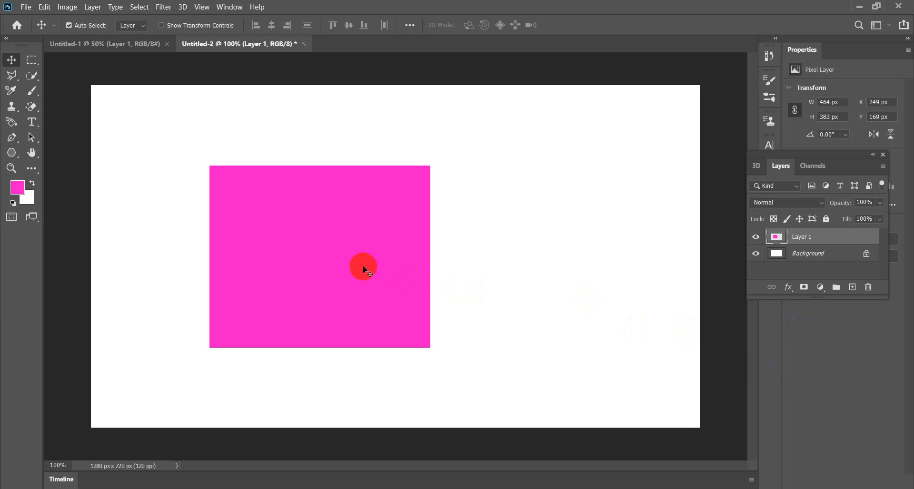
pyautogui.moveTo(419, 238); pyautogui.dragTo(483, 232)
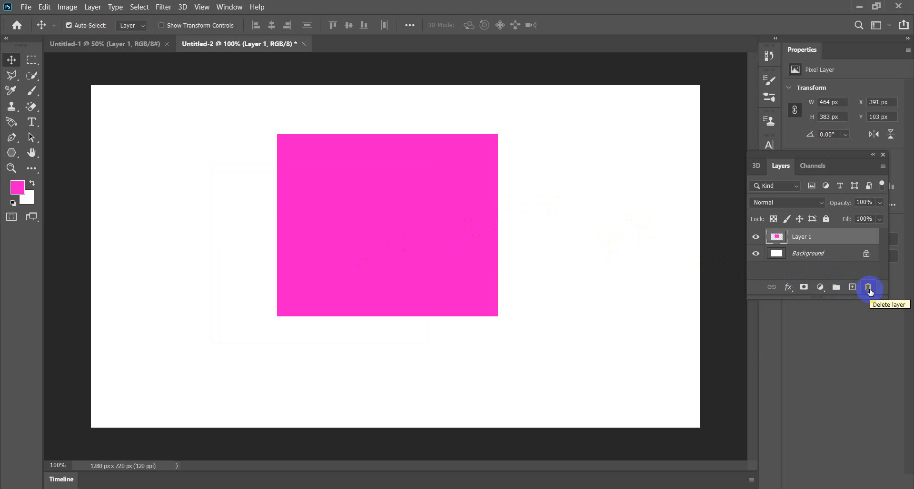
# Delete Layer 1 with the magenta rectangle and accept the deletion.
pyautogui.click(96, 8)
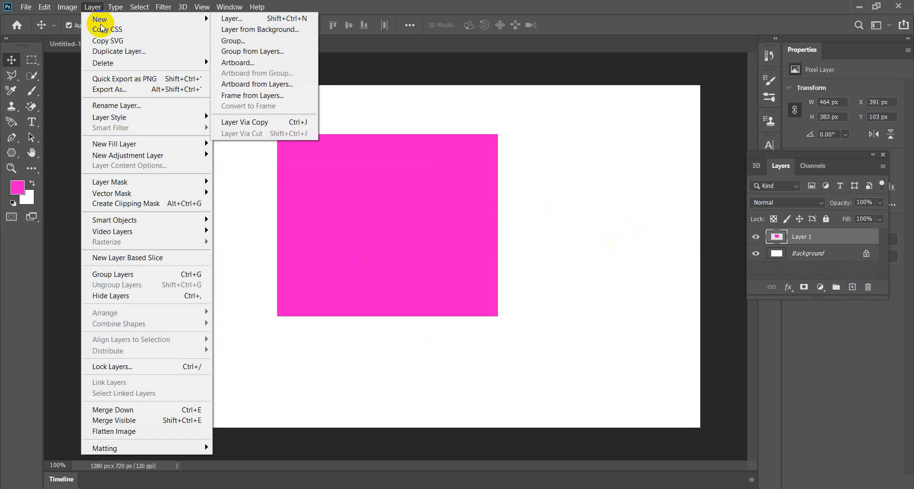
pyautogui.moveTo(110, 63)
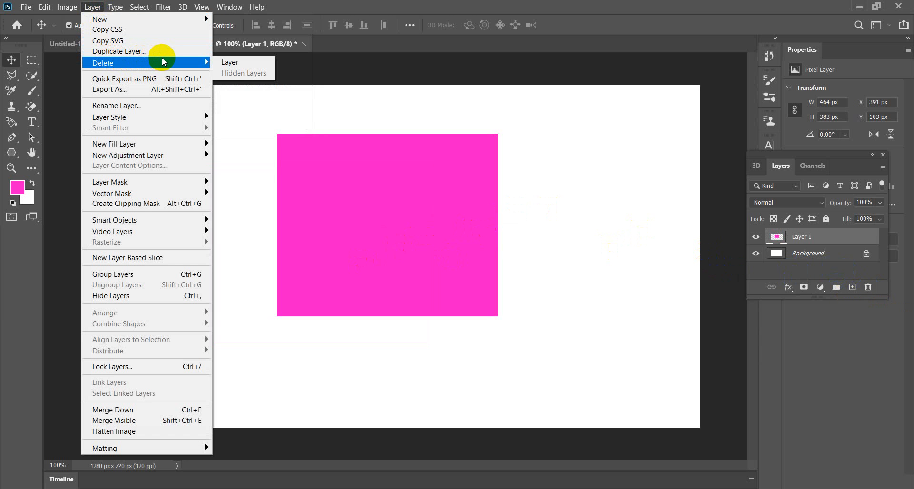
pyautogui.click(231, 61)
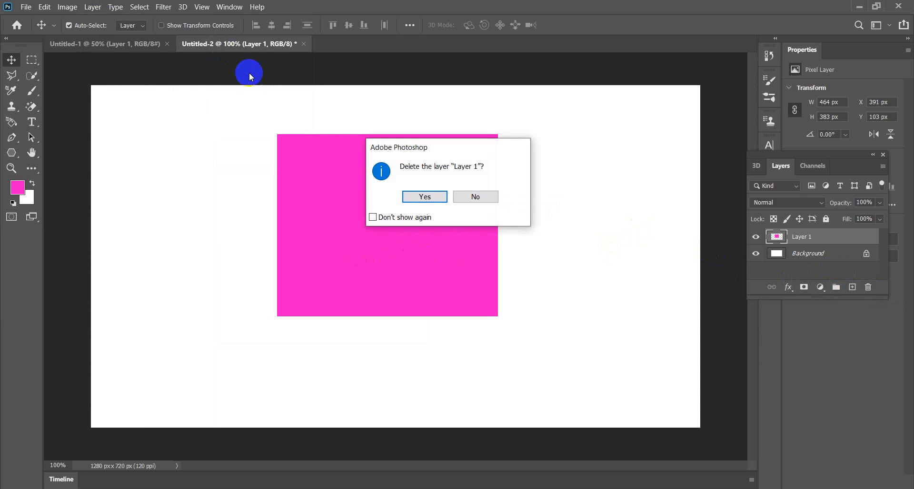
pyautogui.click(414, 197)
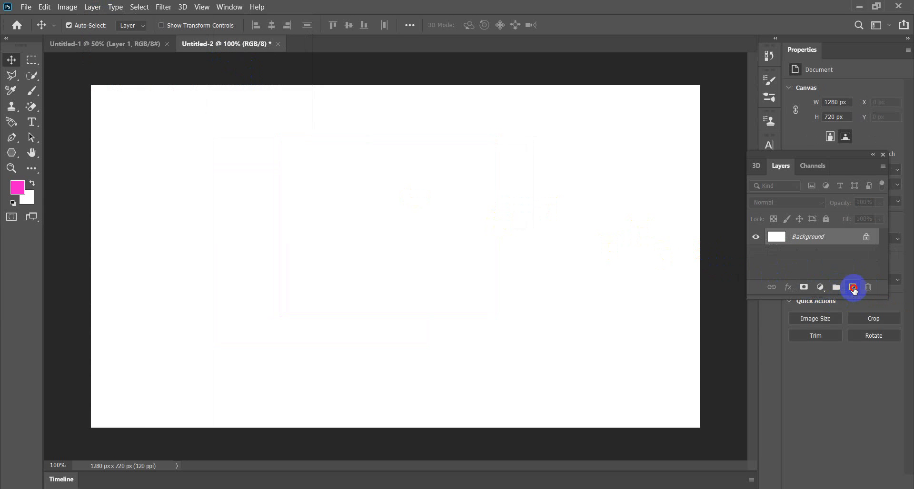
# On a new layer, fill an elliptical selection of about 398 × 404 px near the canvas center with default black, and deselect it.
pyautogui.click(853, 290)
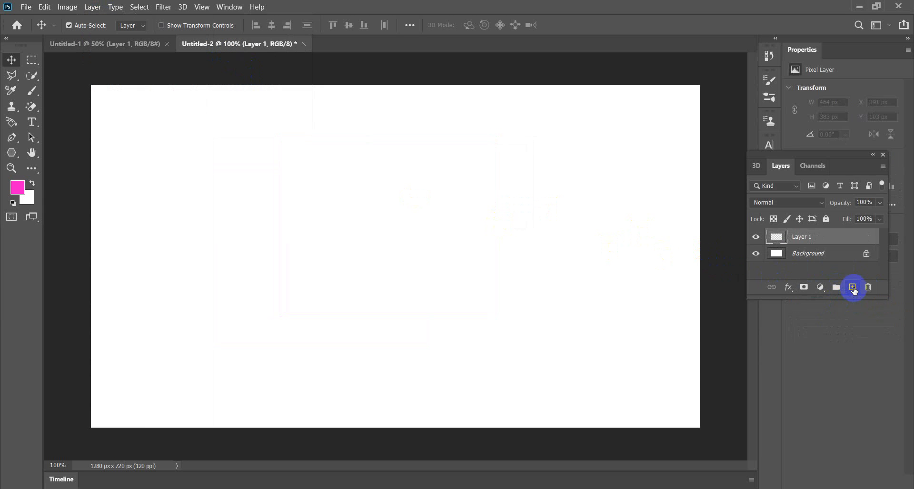
pyautogui.click(34, 63)
pyautogui.click(78, 59)
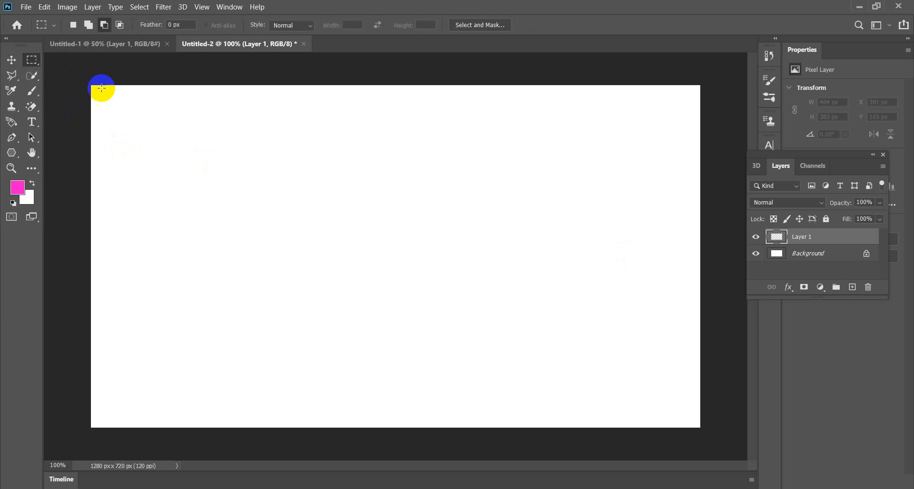
pyautogui.rightClick(32, 61)
pyautogui.click(68, 73)
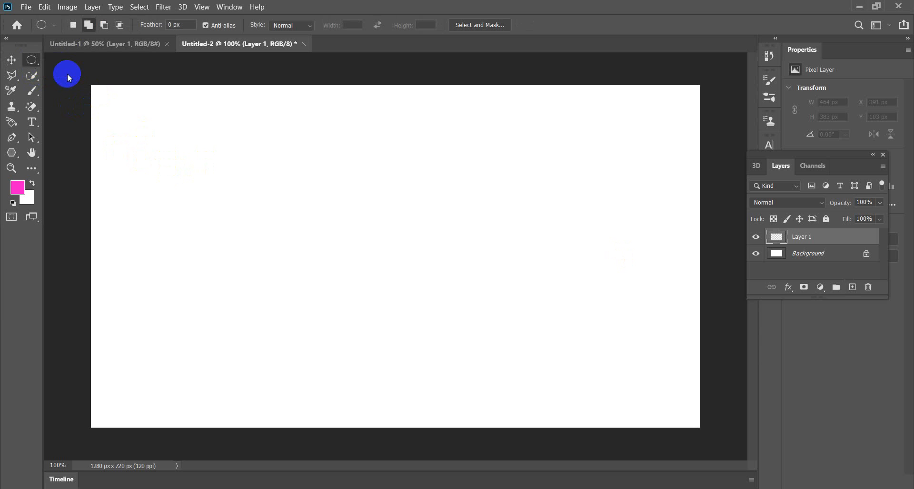
pyautogui.click(14, 203)
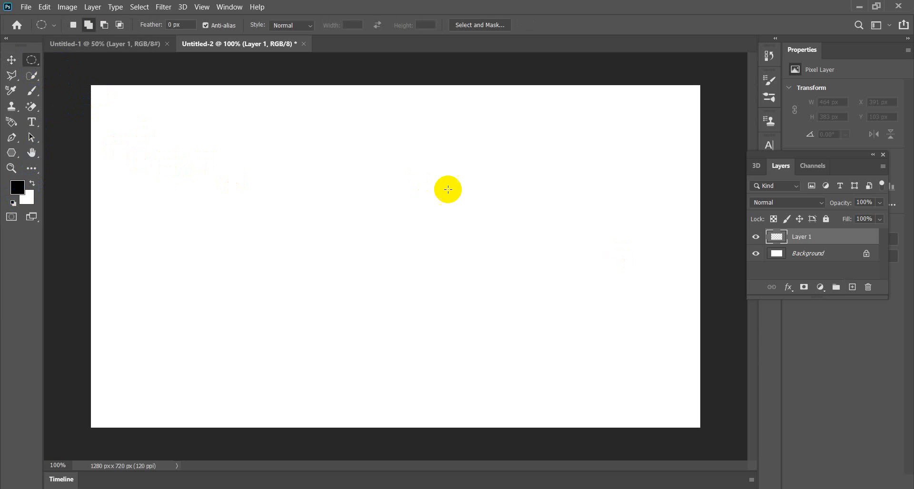
pyautogui.moveTo(299, 181); pyautogui.dragTo(487, 373)
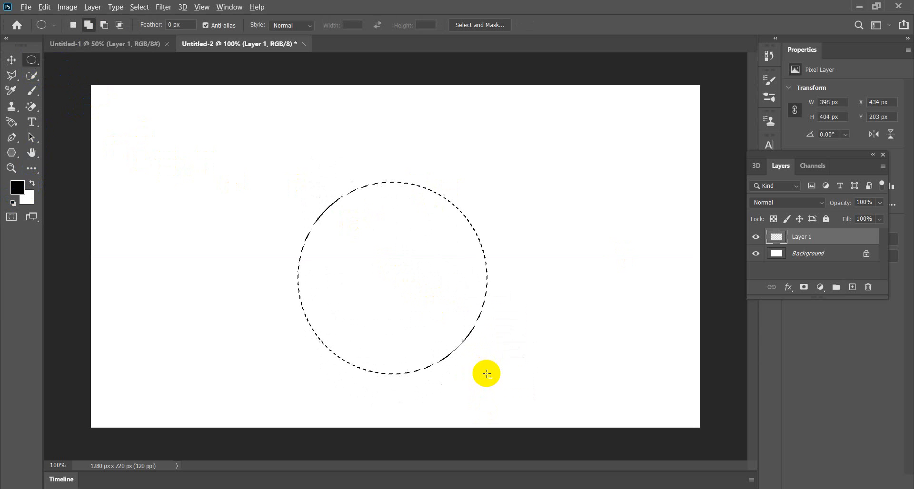
pyautogui.hotkey('alt', 'BackSpace')
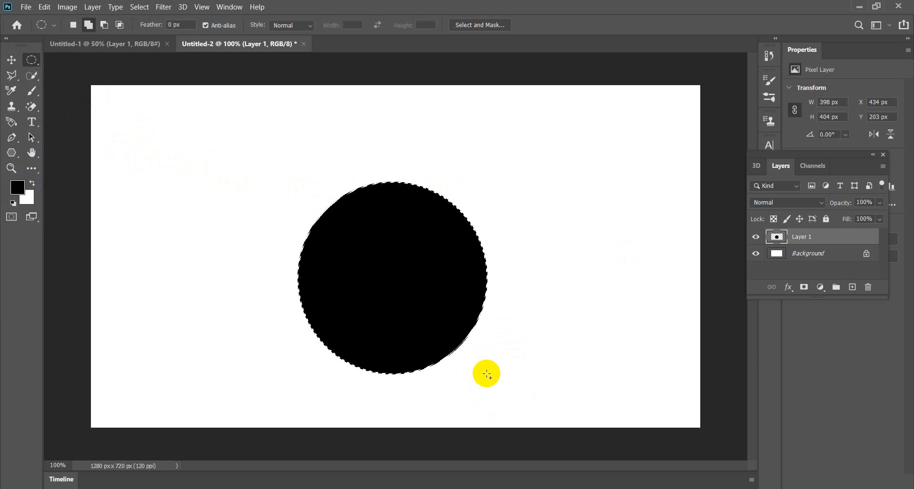
pyautogui.hotkey('ctrl', 'd')
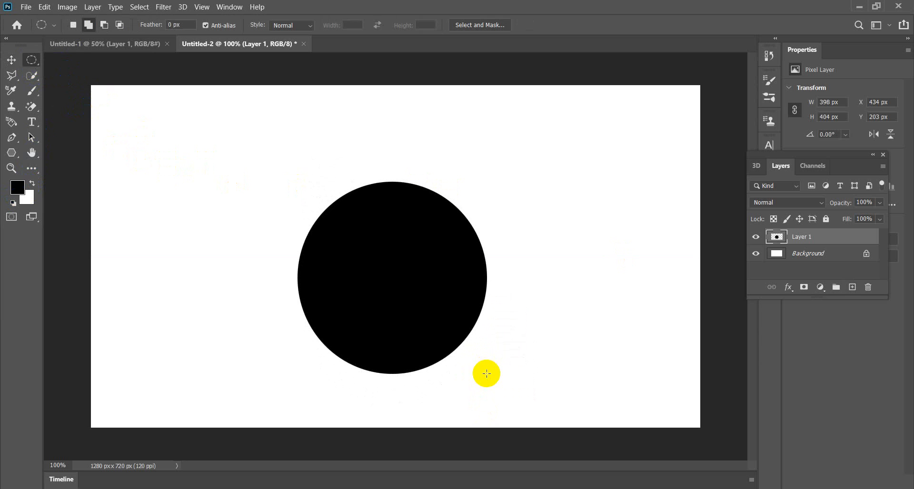
# Move the black circle to about X 415 px, Y 158 px, and add a new empty layer above it.
pyautogui.click(13, 60)
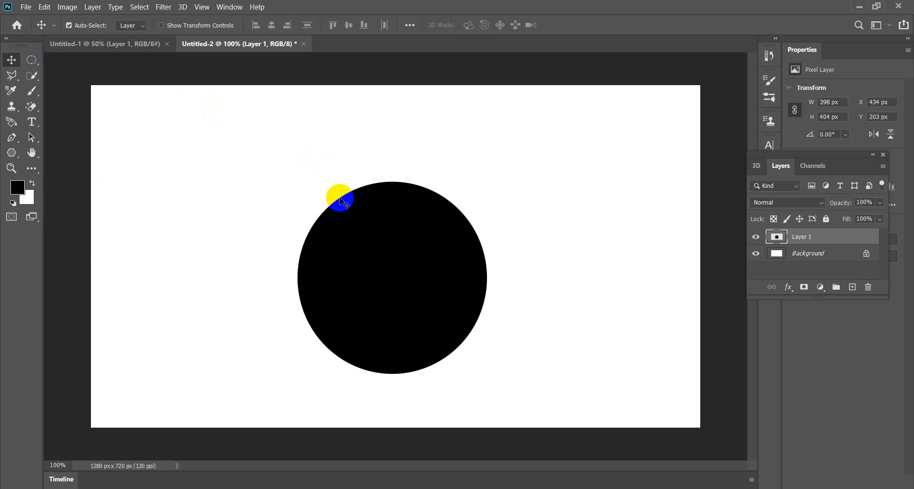
pyautogui.moveTo(382, 257); pyautogui.dragTo(399, 231)
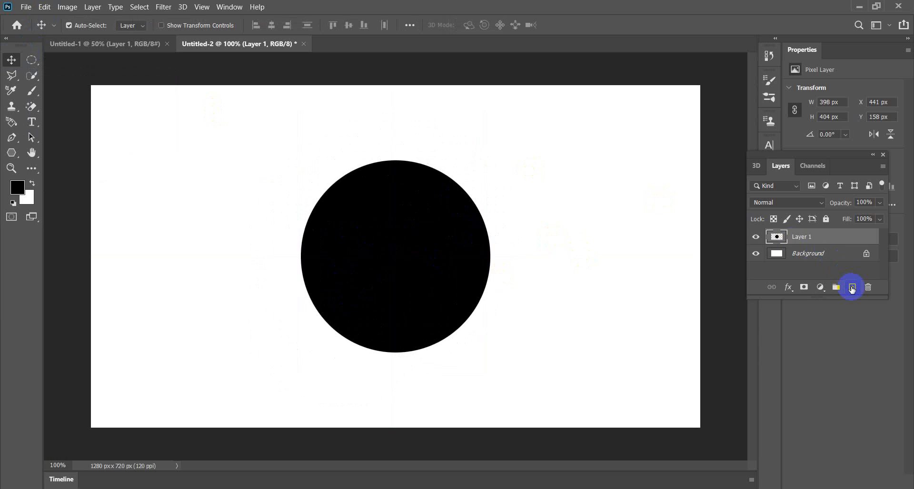
pyautogui.click(852, 287)
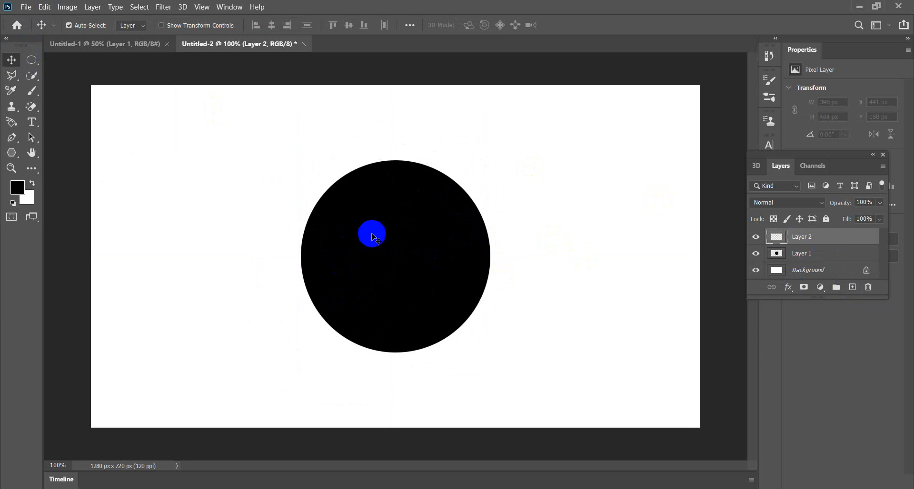
pyautogui.moveTo(353, 247); pyautogui.dragTo(291, 248)
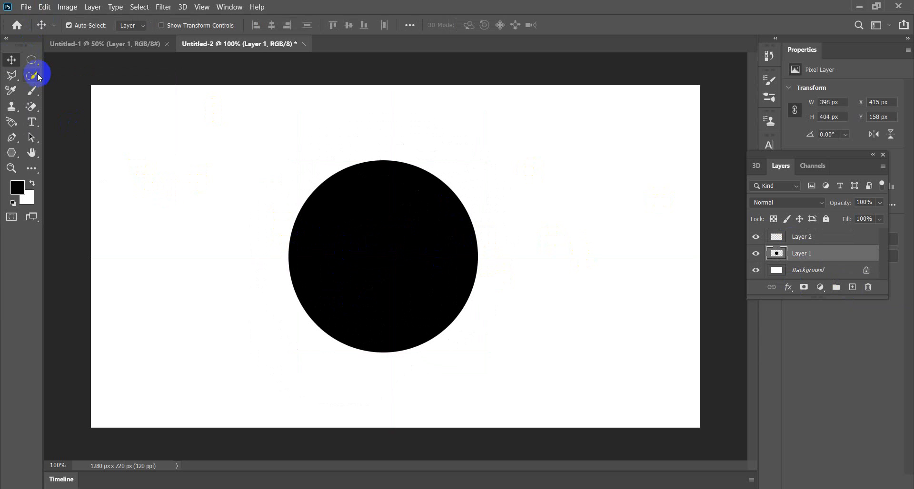
# On Layer 2, fill an elliptical selection of about 229 × 250 px, overlapping the large circle's upper left edge, with black.
pyautogui.click(32, 58)
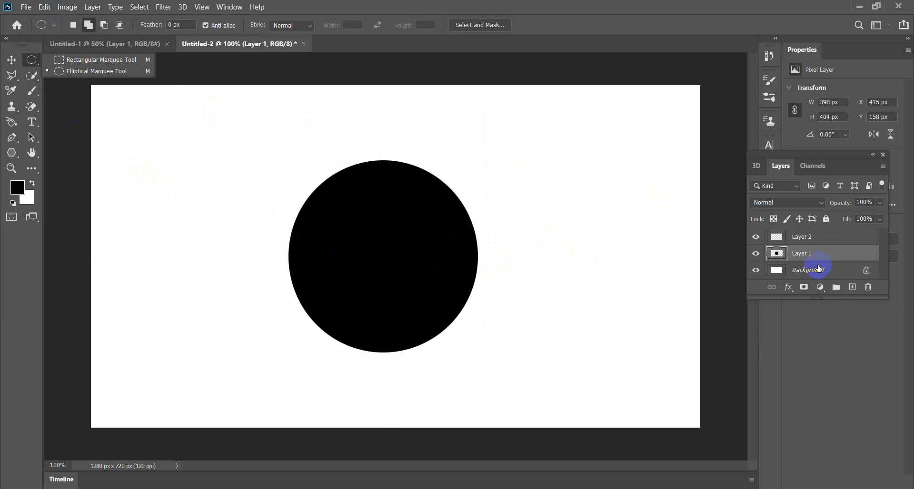
pyautogui.click(828, 238)
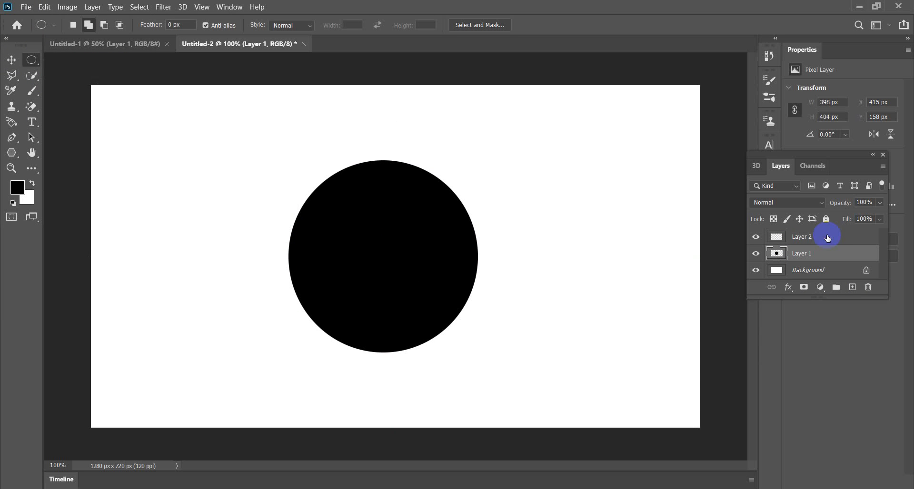
pyautogui.click(827, 238)
pyautogui.moveTo(34, 58); pyautogui.dragTo(72, 71)
pyautogui.moveTo(220, 123); pyautogui.dragTo(329, 241)
pyautogui.hotkey('alt', 'BackSpace')
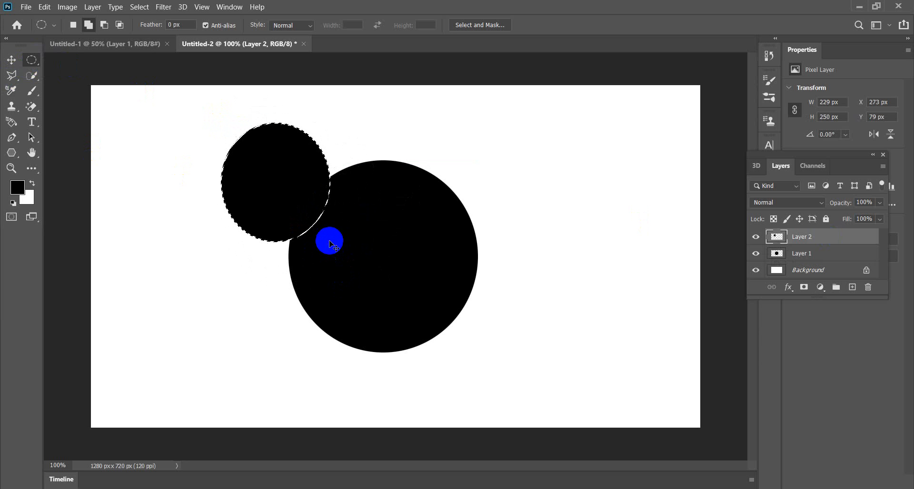
# Deselect the small circle, then move it to about X 257 px, Y 74 px and the large circle to about X 352 px, Y 252 px.
pyautogui.hotkey('ctrl', 'd')
pyautogui.click(11, 60)
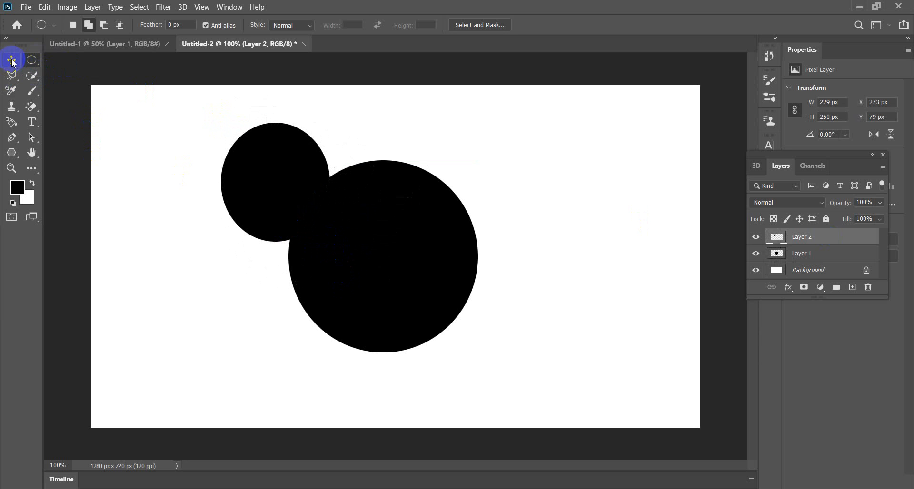
pyautogui.click(316, 208)
pyautogui.moveTo(306, 205); pyautogui.dragTo(289, 193)
pyautogui.moveTo(371, 235); pyautogui.dragTo(334, 273)
pyautogui.moveTo(266, 197); pyautogui.dragTo(273, 203)
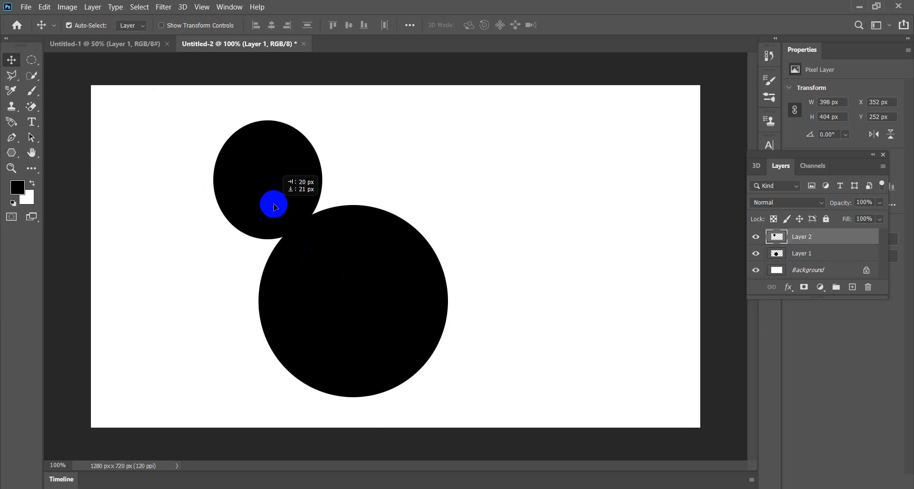
# On Layer 2, fill an elliptical selection of about 254 × 273 px, overlapping the large circle's upper right edge, with black and deselect it.
pyautogui.click(32, 61)
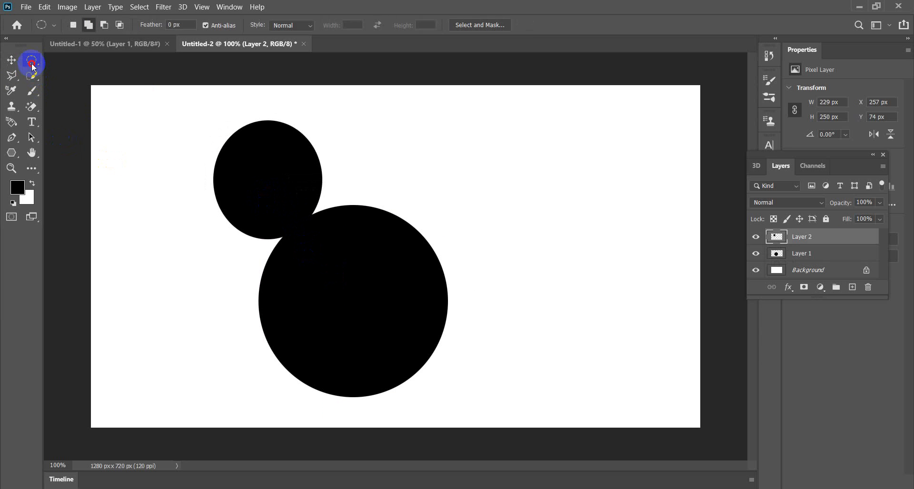
pyautogui.moveTo(42, 63); pyautogui.dragTo(67, 69)
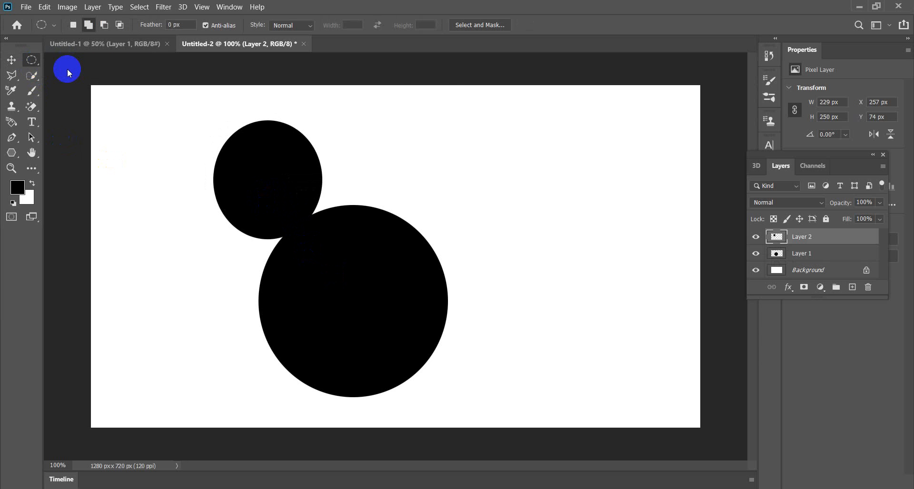
pyautogui.moveTo(360, 103); pyautogui.dragTo(480, 233)
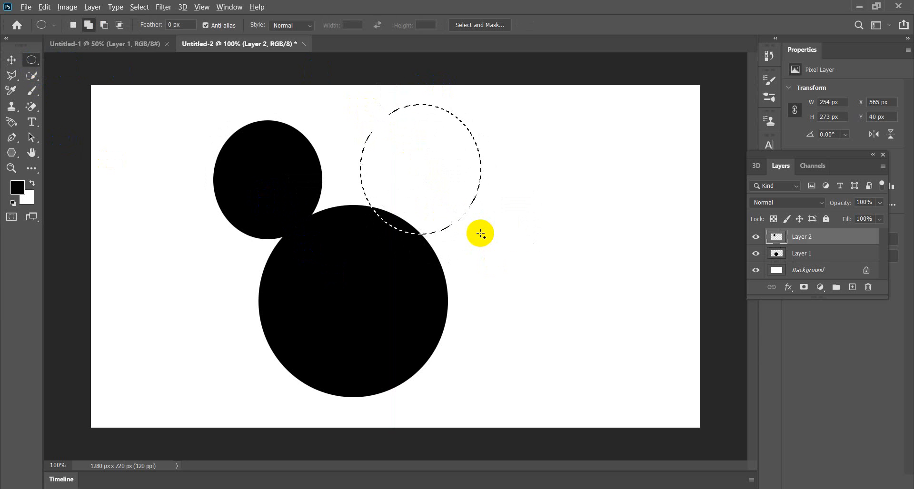
pyautogui.hotkey('alt', 'BackSpace')
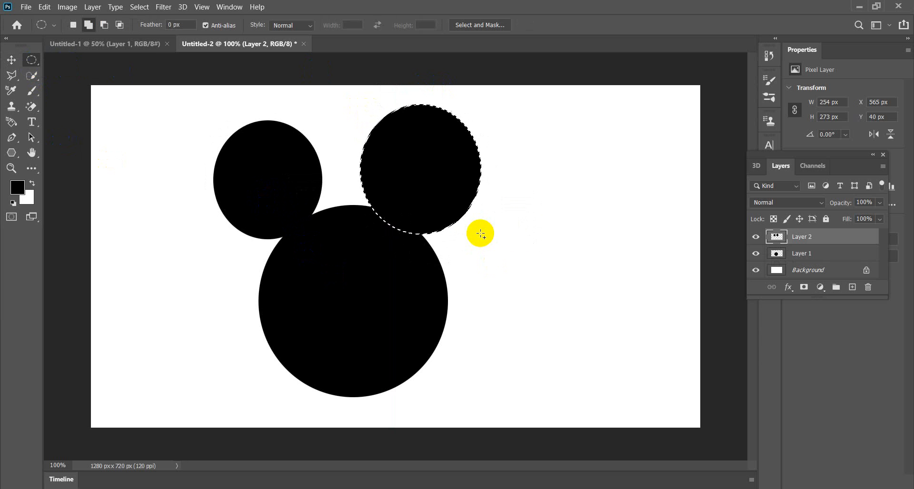
pyautogui.hotkey('ctrl', 'd')
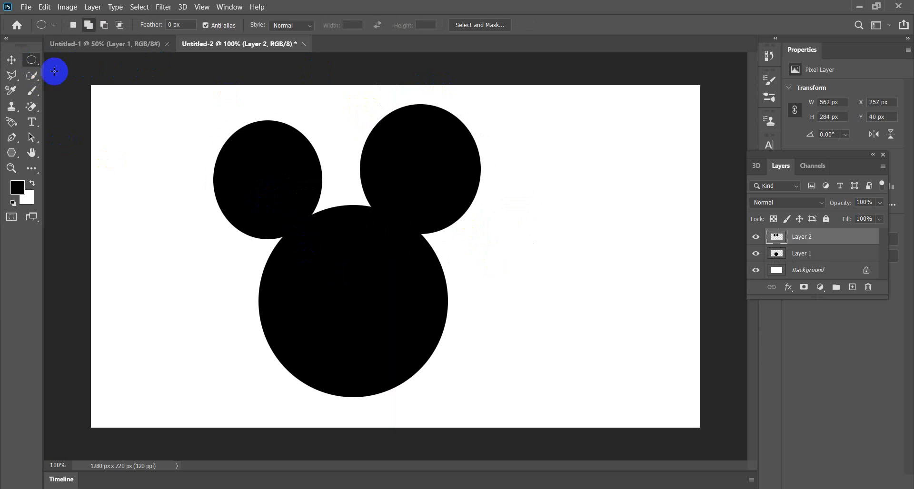
# Scale Layer 2's two circles together to 93.77%, tilt them slightly counterclockwise, and move them to about X 287 px, Y 54 px.
pyautogui.click(13, 61)
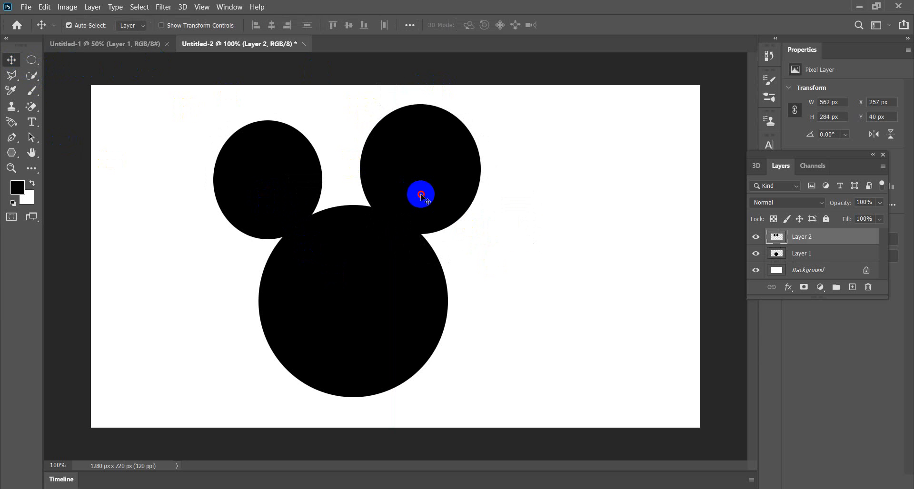
pyautogui.moveTo(421, 194)
pyautogui.mouseDown()
pyautogui.moveTo(420, 177)
pyautogui.moveTo(425, 200)
pyautogui.mouseUp()
pyautogui.hotkey('ctrl', 't')
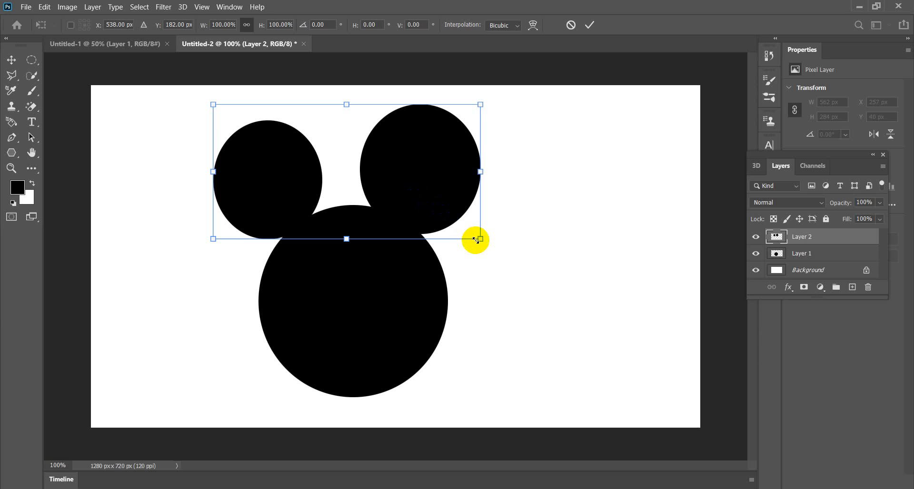
pyautogui.moveTo(480, 240); pyautogui.dragTo(458, 242)
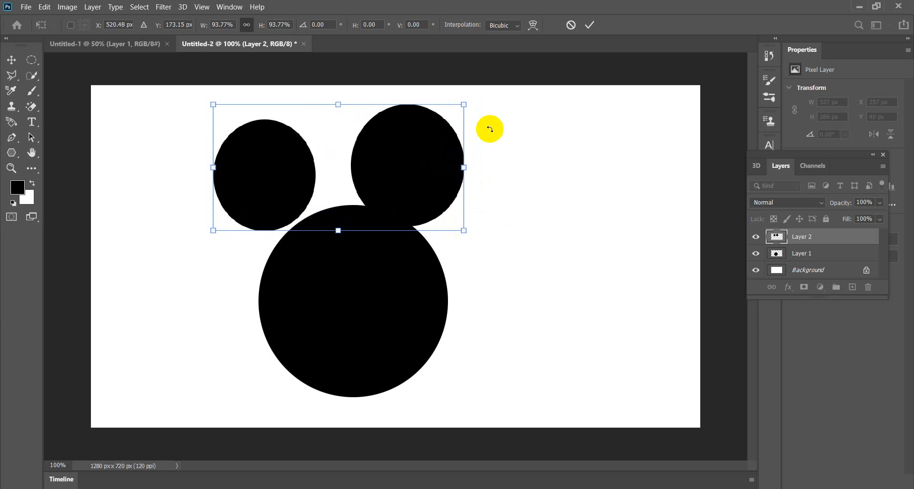
pyautogui.moveTo(490, 123); pyautogui.dragTo(484, 119)
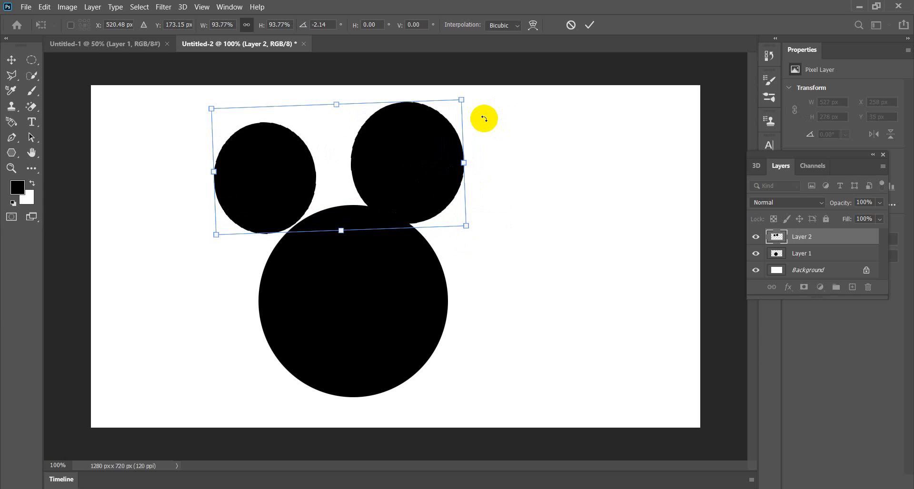
pyautogui.moveTo(489, 220)
pyautogui.mouseDown()
pyautogui.moveTo(490, 232)
pyautogui.moveTo(493, 224)
pyautogui.mouseUp()
pyautogui.press('Return')
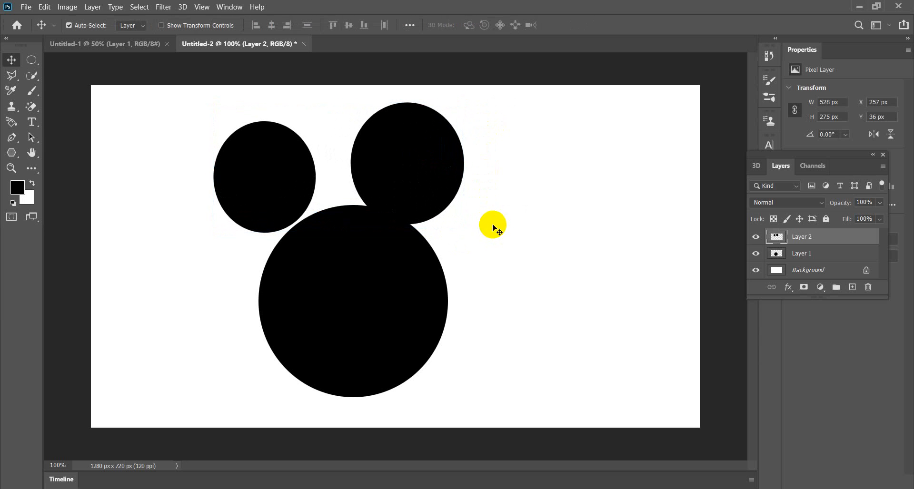
pyautogui.click(421, 192)
pyautogui.moveTo(421, 192); pyautogui.dragTo(435, 199)
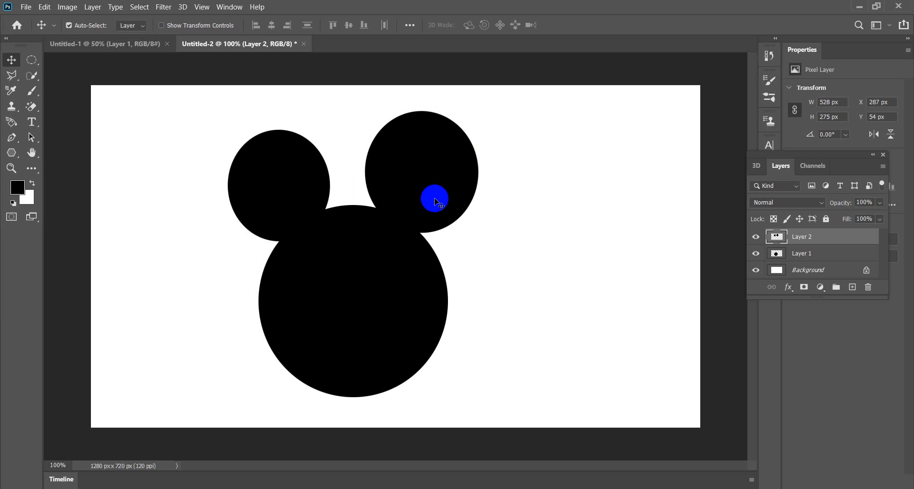
# Undo the move, the transform and the fill of the second small circle on Layer 2, and clear the remaining selection.
pyautogui.press('ctrl')
pyautogui.hotkey('ctrl', 'z')
pyautogui.hotkey('ctrl', 'z')
pyautogui.hotkey('ctrl', 'z')
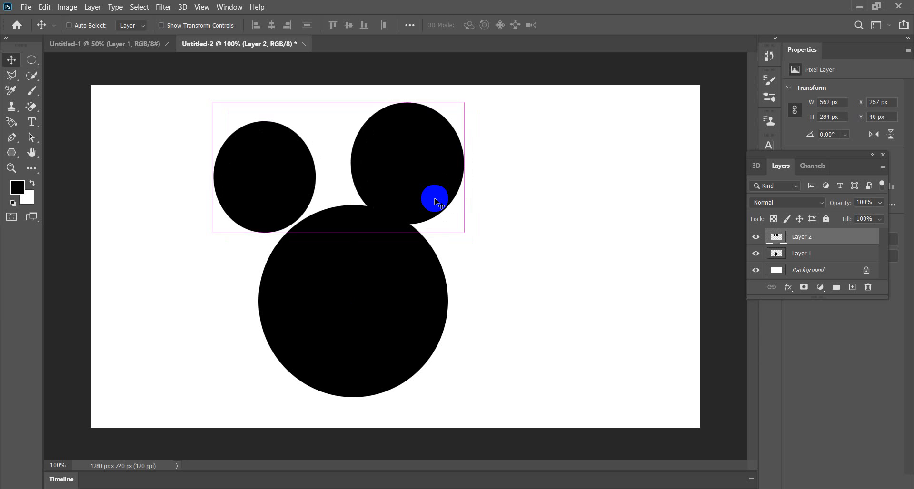
pyautogui.hotkey('ctrl', 'z')
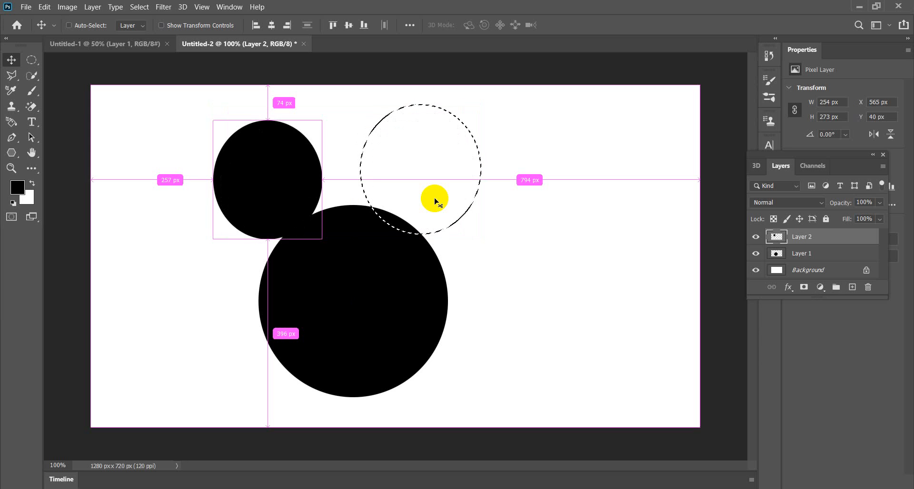
pyautogui.hotkey('ctrl', 'd')
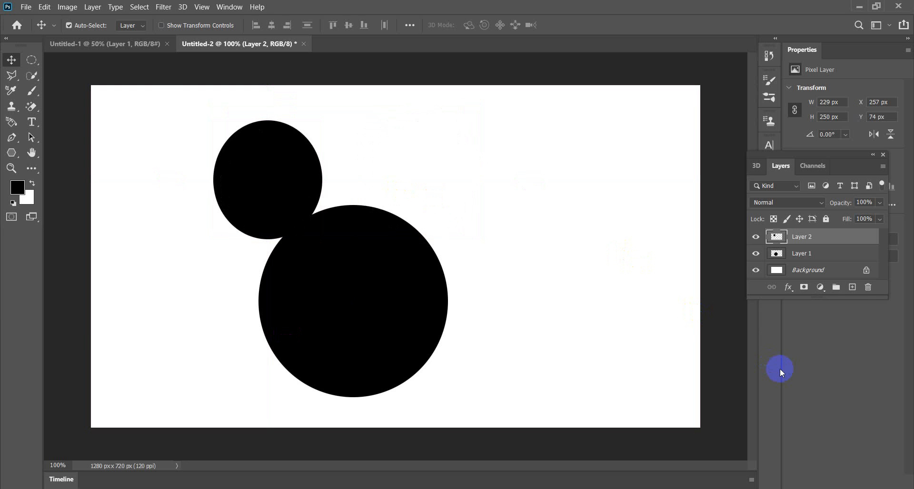
# On a new Layer 3, fill an elliptical selection of about 211 × 254 px at X 622 px, Y 67 px with black and deselect it.
pyautogui.click(852, 288)
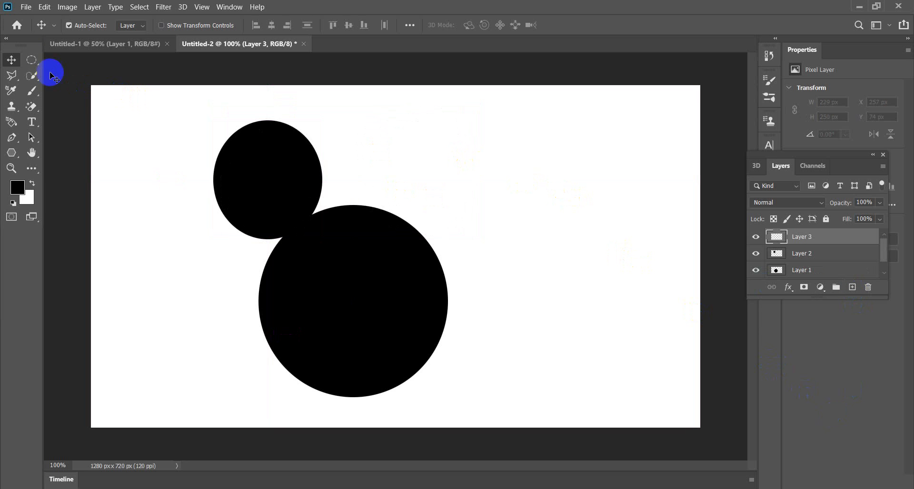
pyautogui.click(31, 59)
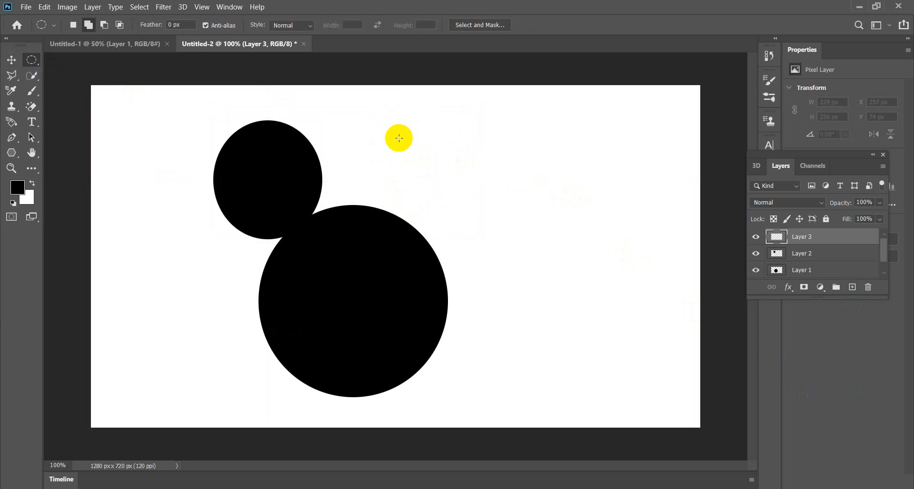
pyautogui.moveTo(386, 117); pyautogui.dragTo(487, 237)
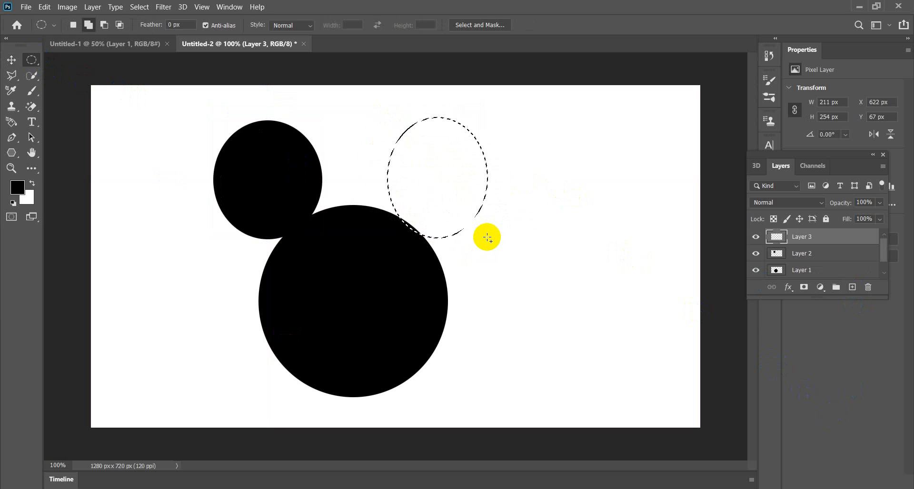
pyautogui.hotkey('alt', 'BackSpace')
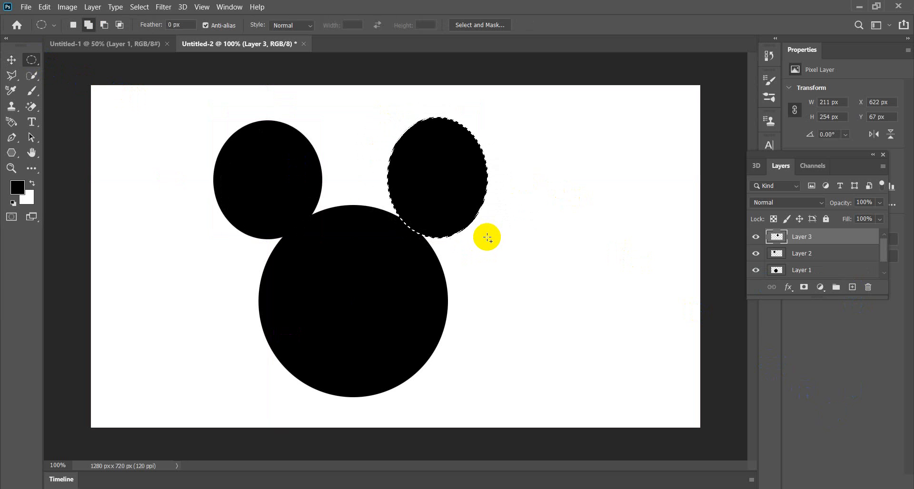
pyautogui.click(161, 149)
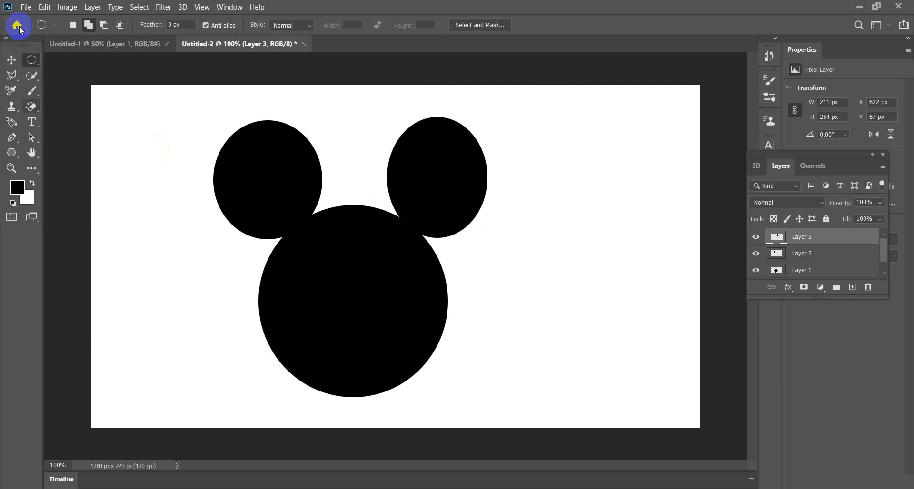
# Try moving the two small circles independently, shifting the one on Layer 2 slightly down and to the left.
pyautogui.click(14, 61)
pyautogui.click(416, 208)
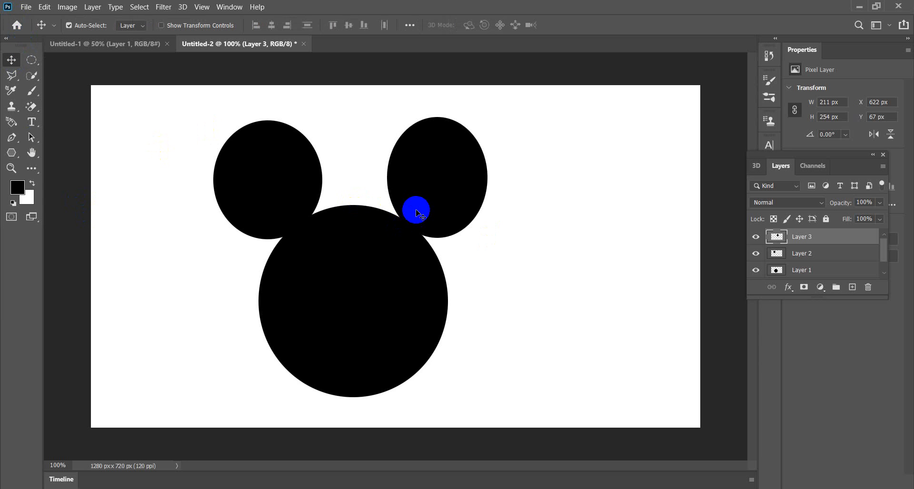
pyautogui.moveTo(422, 172)
pyautogui.mouseDown()
pyautogui.moveTo(453, 163)
pyautogui.moveTo(426, 170)
pyautogui.mouseUp()
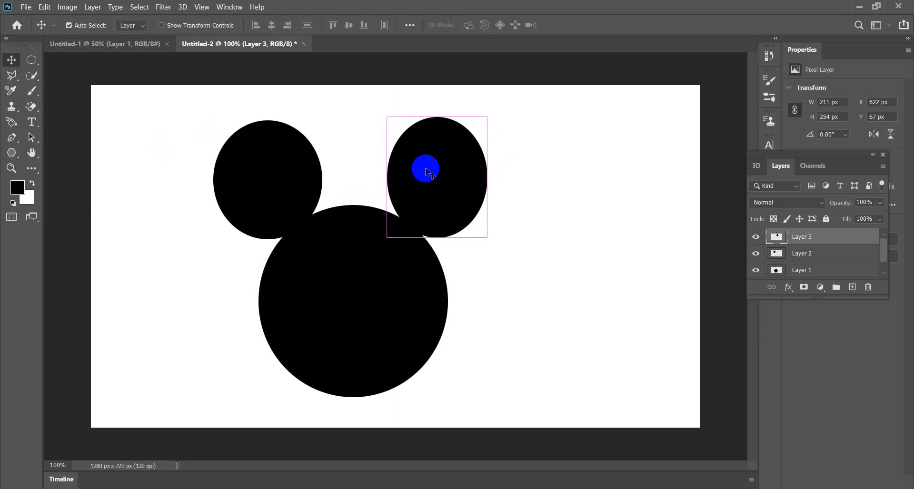
pyautogui.moveTo(285, 187)
pyautogui.mouseDown()
pyautogui.moveTo(275, 186)
pyautogui.moveTo(290, 223)
pyautogui.moveTo(280, 196)
pyautogui.mouseUp()
pyautogui.click(431, 164)
pyautogui.moveTo(432, 166)
pyautogui.mouseDown()
pyautogui.moveTo(431, 157)
pyautogui.moveTo(429, 189)
pyautogui.moveTo(431, 172)
pyautogui.mouseUp()
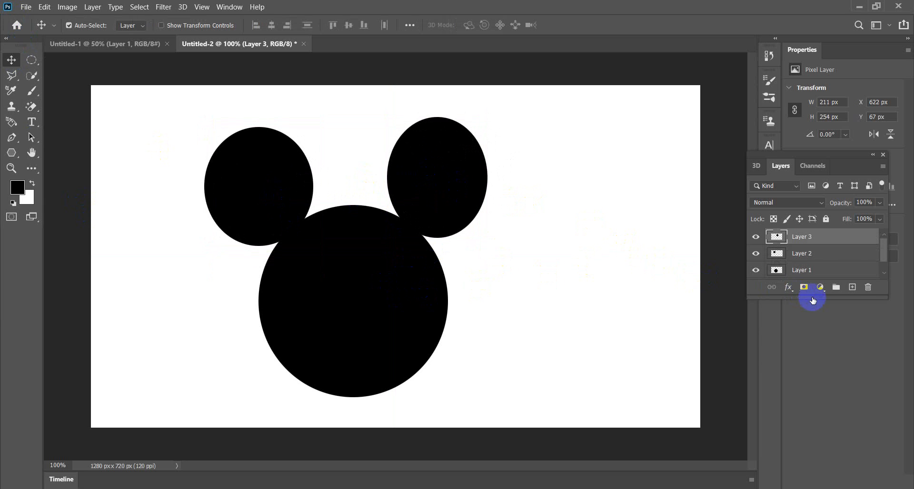
# On a new Layer 4, fill an elliptical selection about 305 px wide, running off the canvas below the large circle, with black and deselect it.
pyautogui.click(853, 287)
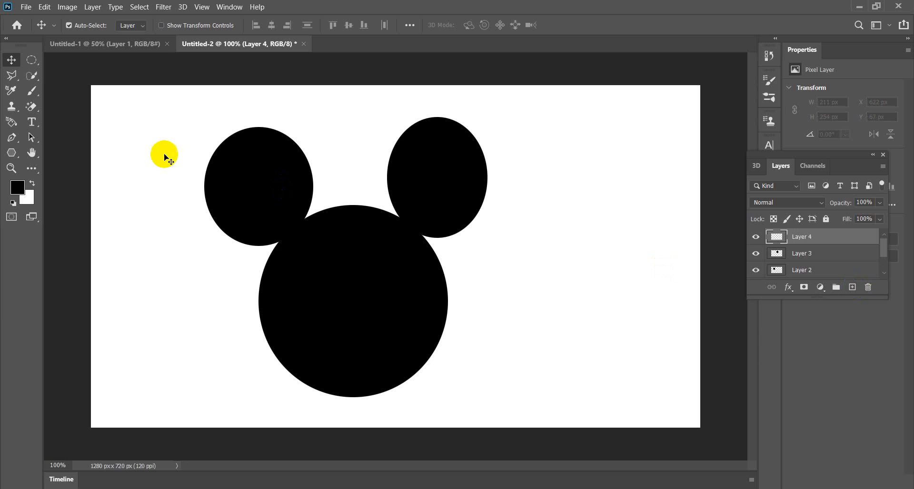
pyautogui.moveTo(31, 71); pyautogui.dragTo(42, 73)
pyautogui.moveTo(271, 360); pyautogui.dragTo(417, 488)
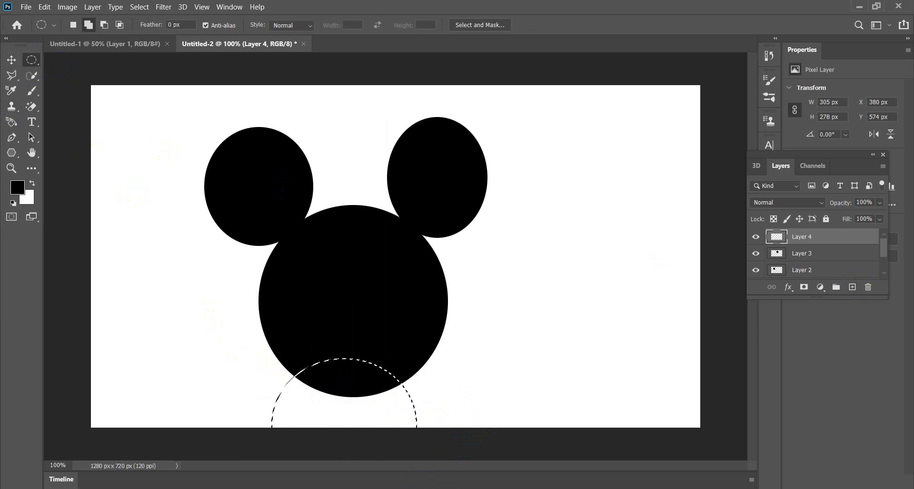
pyautogui.hotkey('alt', 'BackSpace')
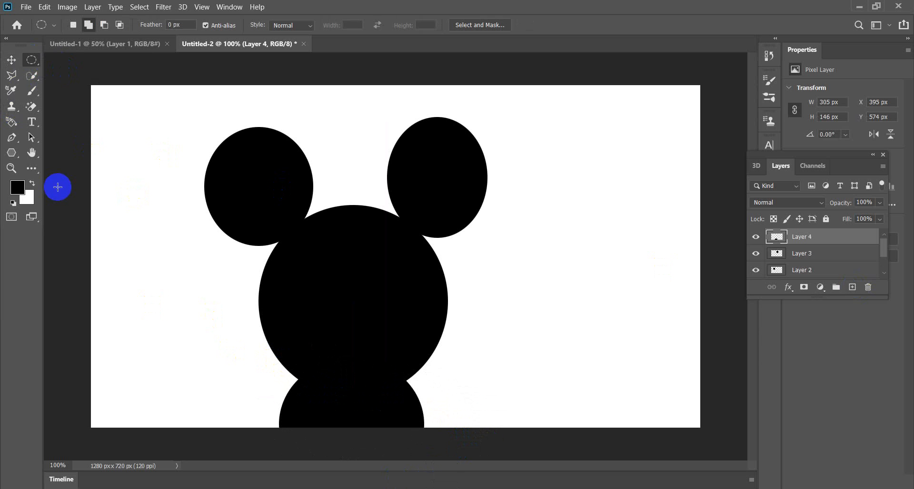
# Turn off Auto-Select for the Move tool and shift Layer 4's shape to about X 423 px, Y 607 px.
pyautogui.click(11, 60)
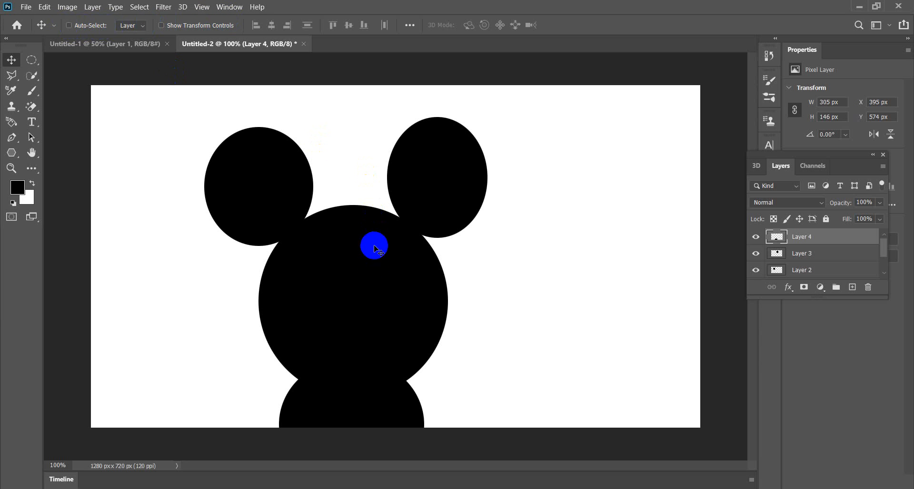
pyautogui.moveTo(372, 386); pyautogui.dragTo(374, 405)
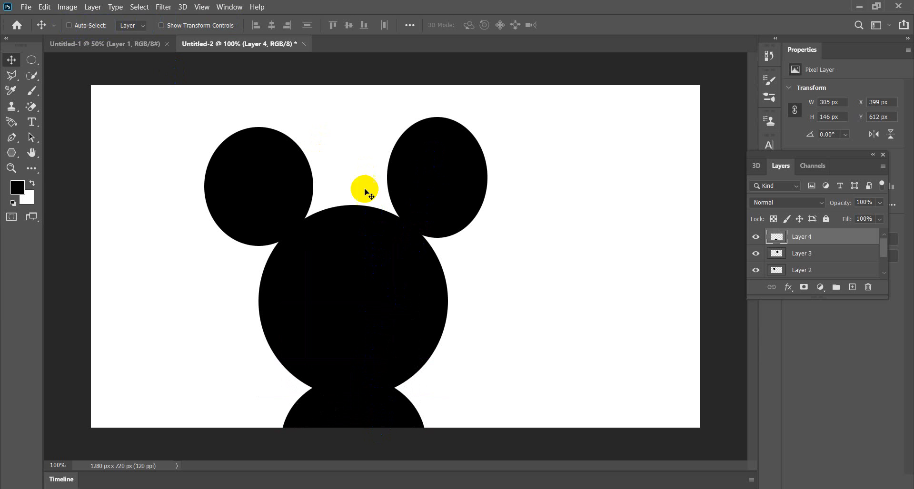
pyautogui.moveTo(289, 185); pyautogui.dragTo(274, 167)
pyautogui.moveTo(284, 185); pyautogui.dragTo(372, 355)
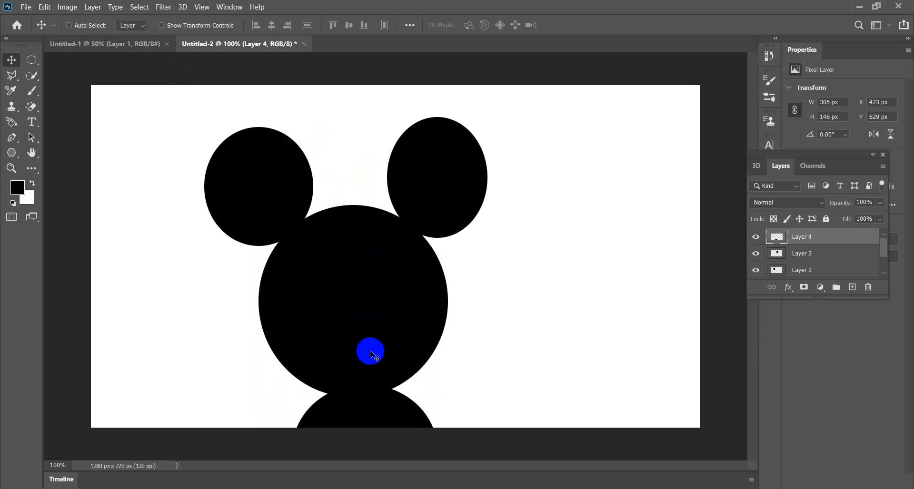
pyautogui.moveTo(371, 355); pyautogui.dragTo(437, 169)
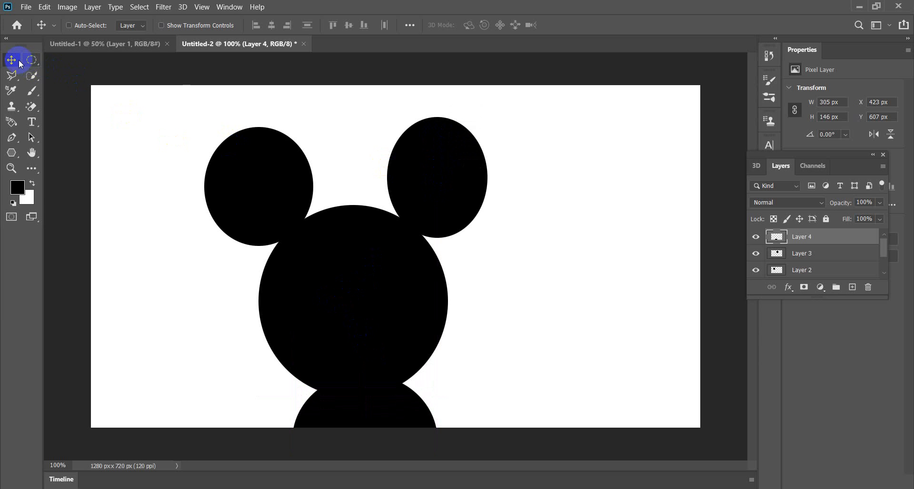
# Re-enable Auto-Select and move the large circle to about X 353 px, Y 228 px and Layer 4's shape to about X 423 px, Y 586 px.
pyautogui.click(76, 26)
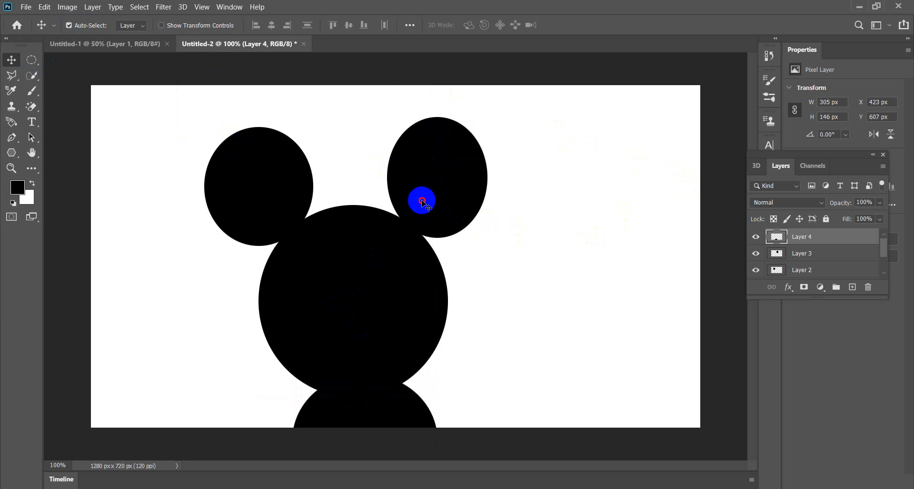
pyautogui.moveTo(422, 207)
pyautogui.mouseDown()
pyautogui.moveTo(435, 159)
pyautogui.moveTo(422, 236)
pyautogui.moveTo(417, 199)
pyautogui.mouseUp()
pyautogui.moveTo(285, 196)
pyautogui.mouseDown()
pyautogui.moveTo(286, 210)
pyautogui.moveTo(282, 201)
pyautogui.mouseUp()
pyautogui.moveTo(340, 275)
pyautogui.mouseDown()
pyautogui.moveTo(320, 279)
pyautogui.moveTo(344, 268)
pyautogui.moveTo(340, 316)
pyautogui.moveTo(342, 275)
pyautogui.mouseUp()
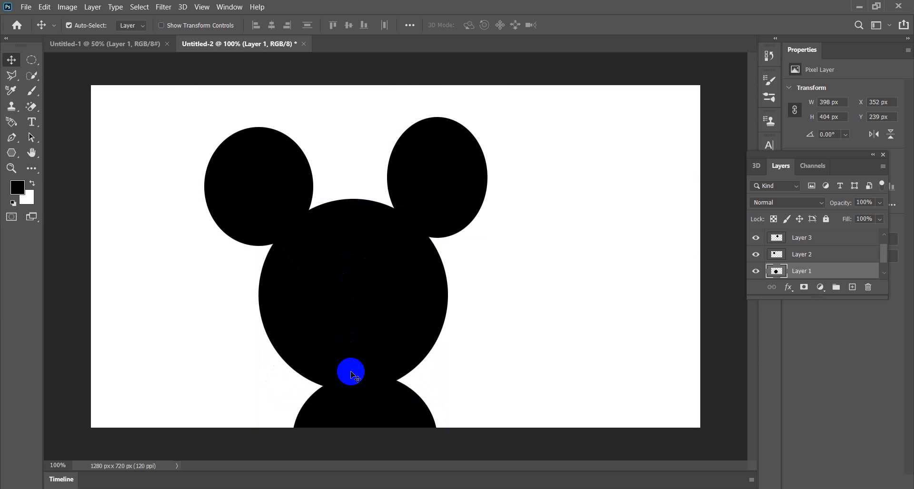
pyautogui.moveTo(351, 390)
pyautogui.mouseDown()
pyautogui.moveTo(336, 390)
pyautogui.moveTo(348, 386)
pyautogui.mouseUp()
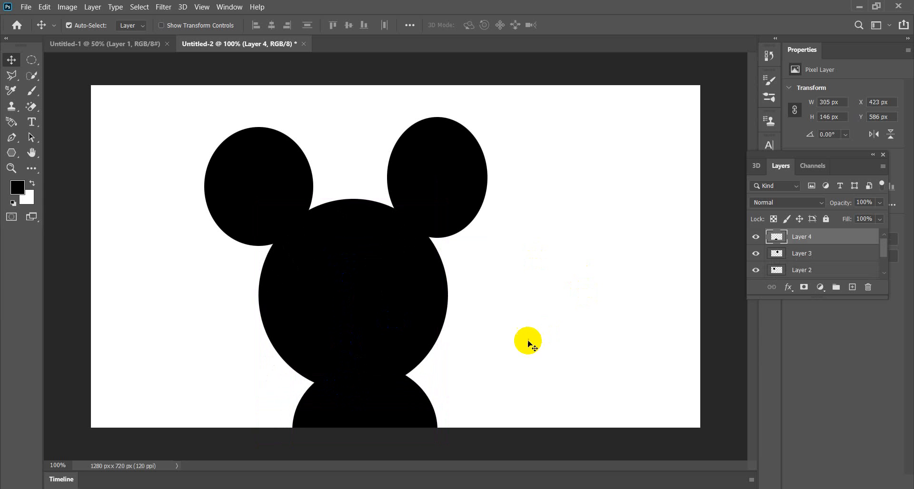
pyautogui.moveTo(375, 315); pyautogui.dragTo(378, 305)
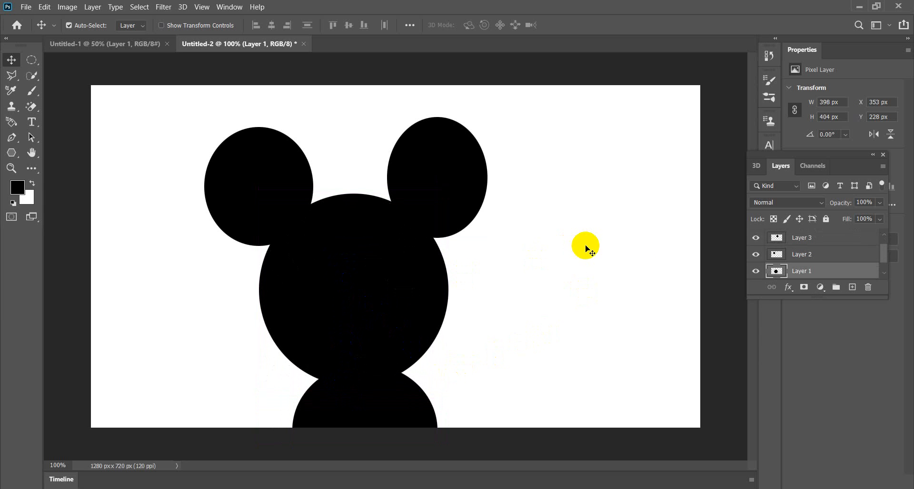
# Select Layer 3, Layer 2 and Layer 1 together and merge them into a single layer.
pyautogui.click(794, 243)
pyautogui.rightClick(794, 242)
pyautogui.click(808, 241)
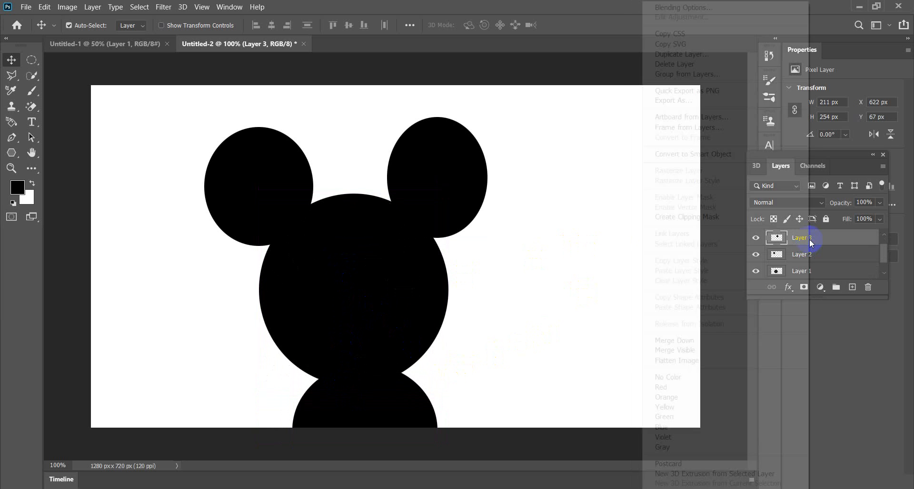
pyautogui.rightClick(810, 243)
pyautogui.rightClick(815, 240)
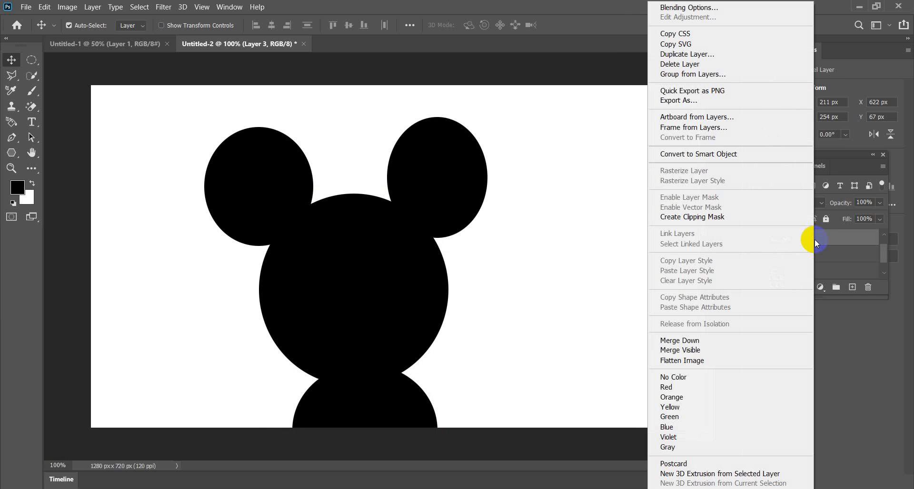
pyautogui.click(815, 240)
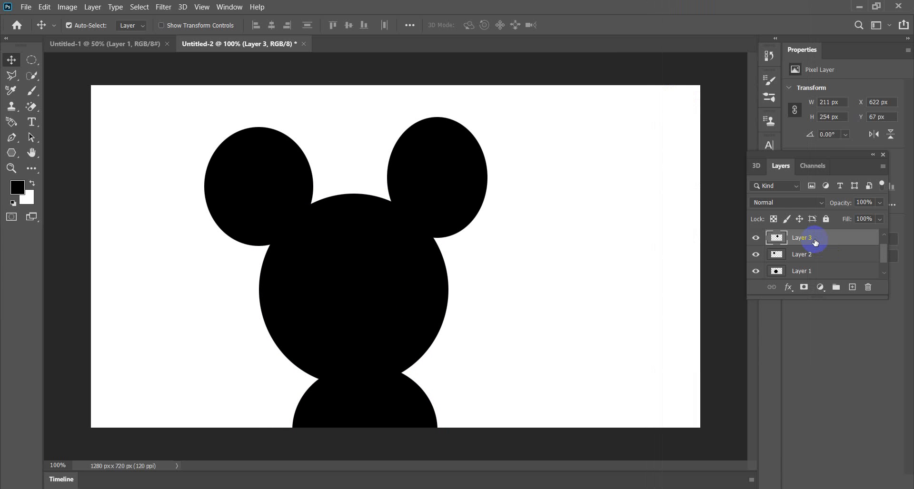
pyautogui.keyDown('shift'); pyautogui.click(809, 261); pyautogui.keyUp('shift')
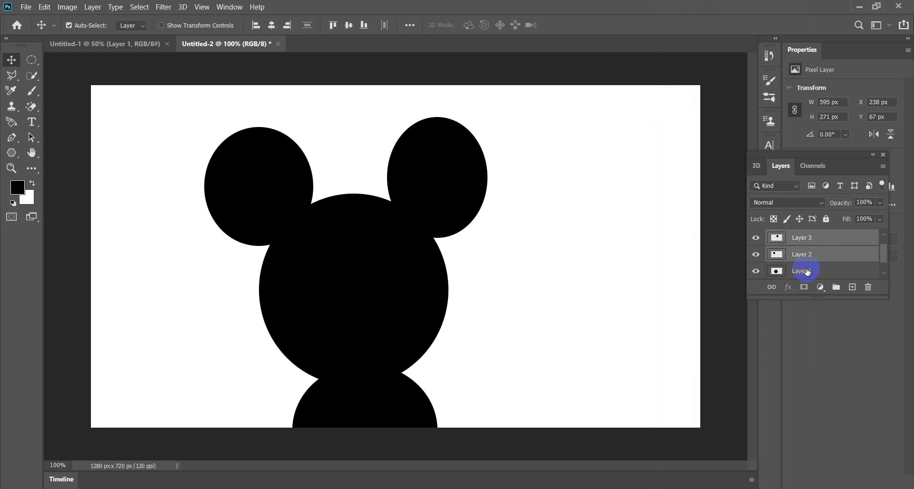
pyautogui.keyDown('shift'); pyautogui.click(807, 272); pyautogui.keyUp('shift')
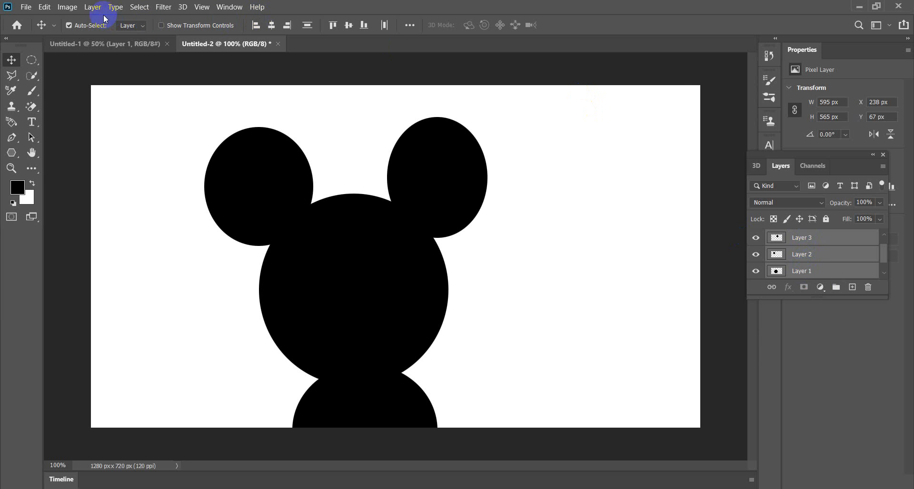
pyautogui.click(94, 7)
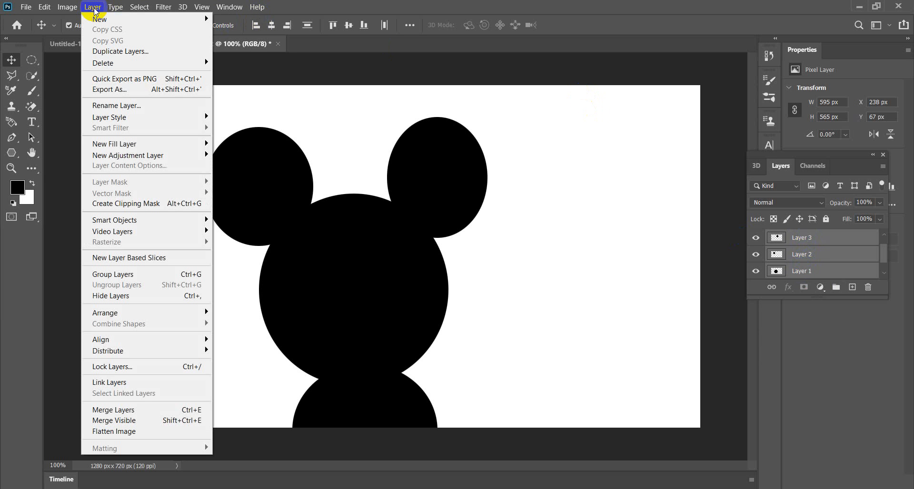
pyautogui.click(145, 410)
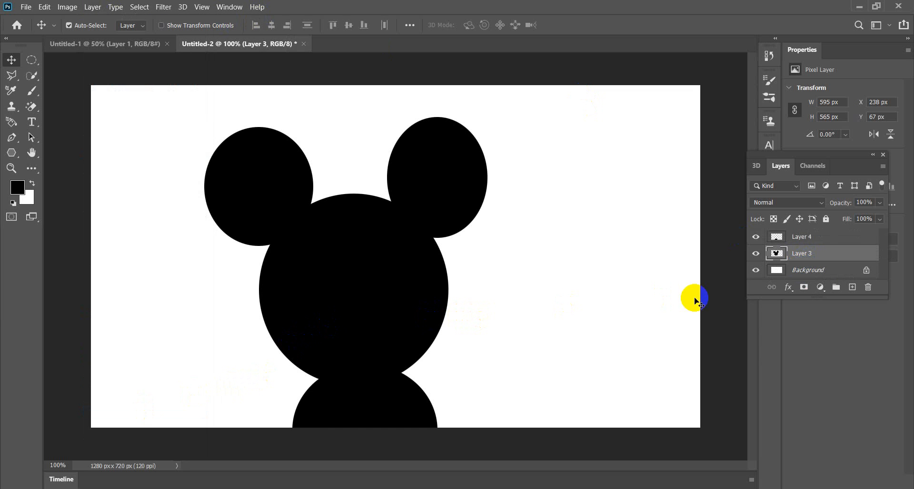
# Merge Layer 4 with the combined Layer 3 and move the whole figure to about X 283 px, Y 55 px.
pyautogui.keyDown('ctrl'); pyautogui.click(817, 239); pyautogui.keyUp('ctrl')
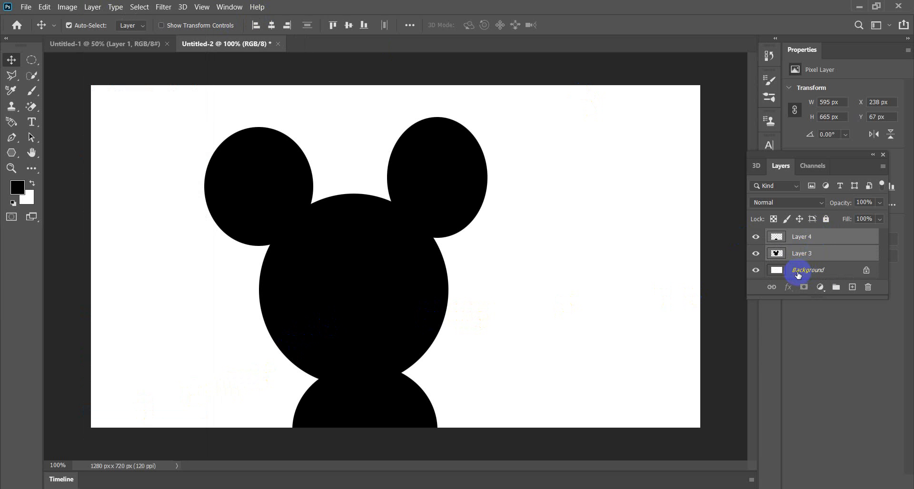
pyautogui.hotkey('ctrl', 'e')
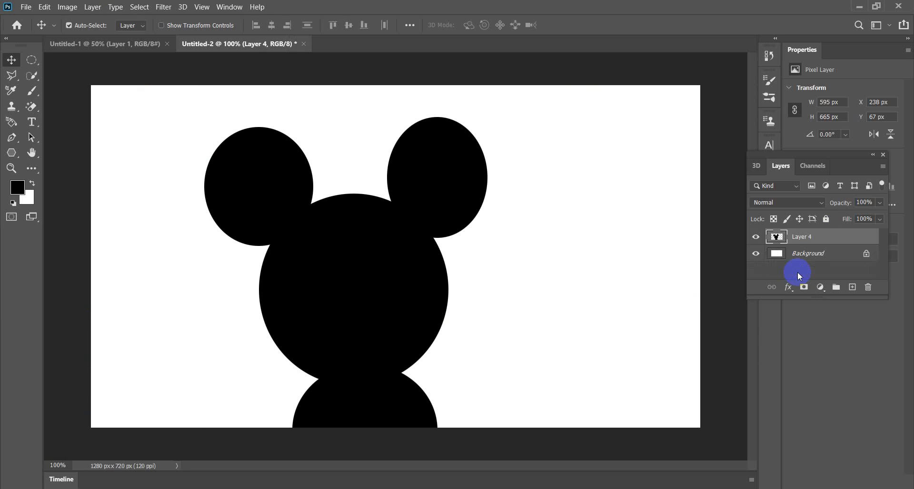
pyautogui.keyDown('ctrl'); pyautogui.click(409, 243); pyautogui.keyUp('ctrl')
pyautogui.moveTo(408, 242)
pyautogui.mouseDown()
pyautogui.moveTo(429, 205)
pyautogui.moveTo(425, 232)
pyautogui.moveTo(417, 230)
pyautogui.mouseUp()
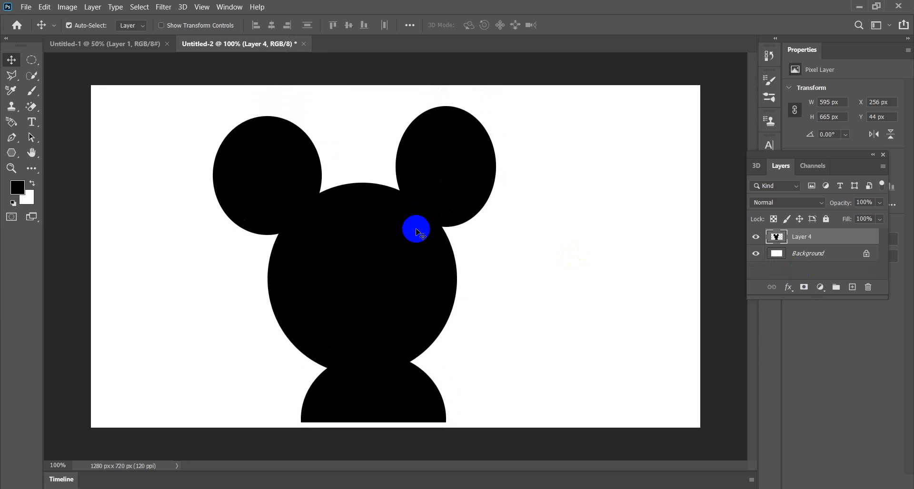
pyautogui.moveTo(415, 247); pyautogui.dragTo(415, 253)
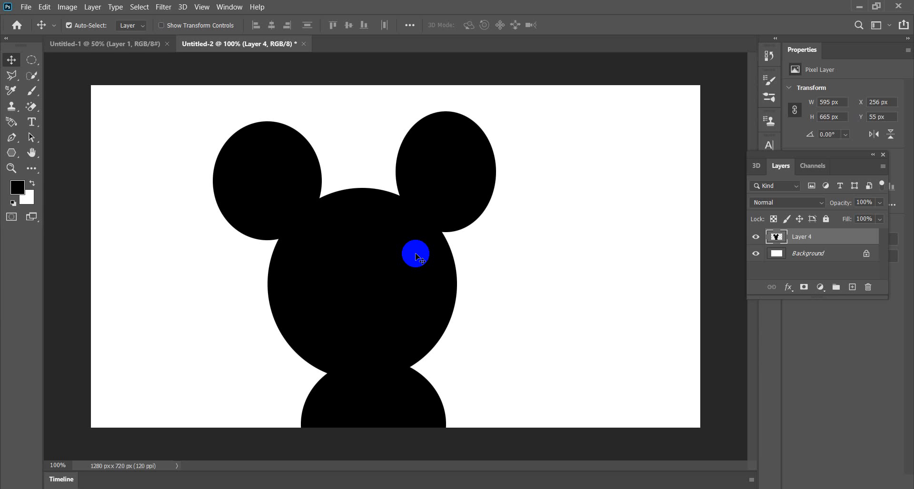
pyautogui.moveTo(415, 257)
pyautogui.mouseDown()
pyautogui.moveTo(393, 253)
pyautogui.moveTo(418, 211)
pyautogui.moveTo(404, 260)
pyautogui.moveTo(385, 239)
pyautogui.moveTo(388, 253)
pyautogui.moveTo(415, 253)
pyautogui.moveTo(408, 255)
pyautogui.mouseUp()
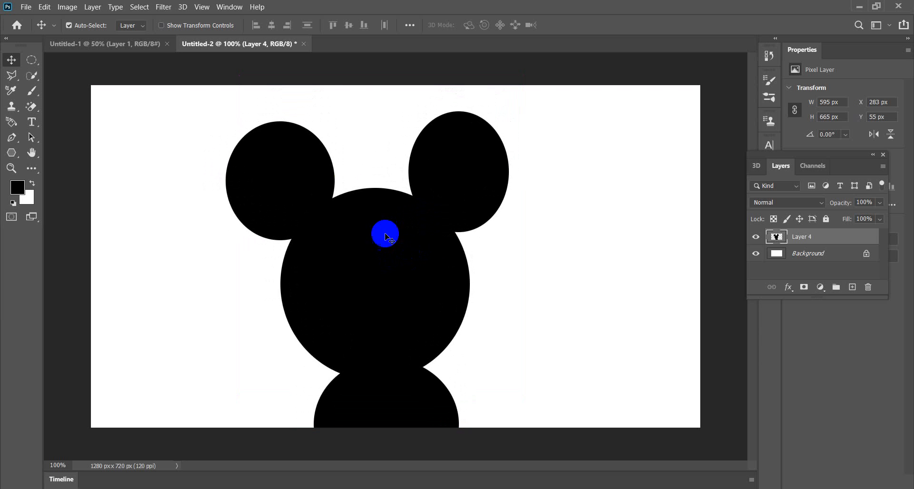
# Close the Untitled-2 document without saving its changes and close the Untitled-1 artboard document.
pyautogui.click(303, 43)
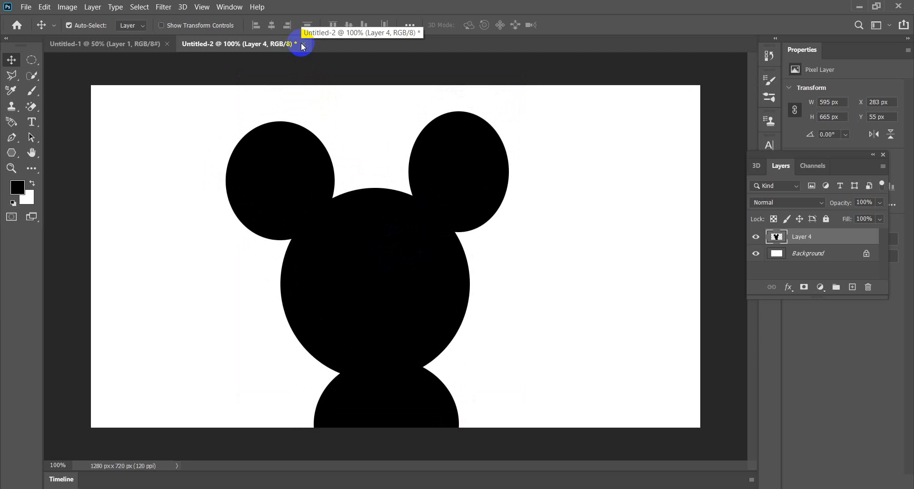
pyautogui.click(303, 44)
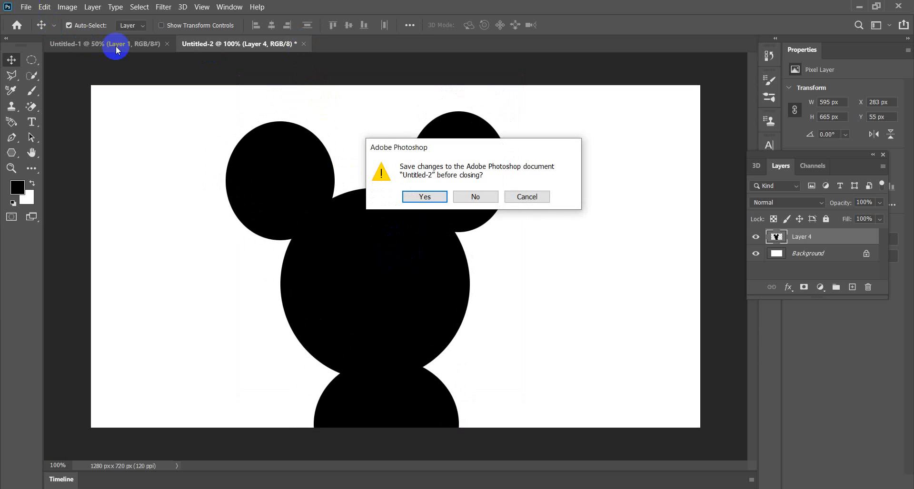
pyautogui.click(490, 200)
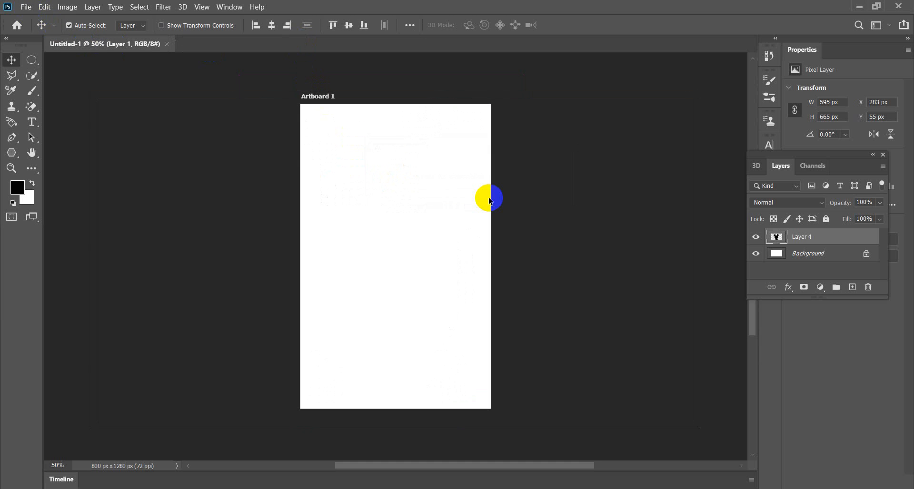
pyautogui.click(169, 43)
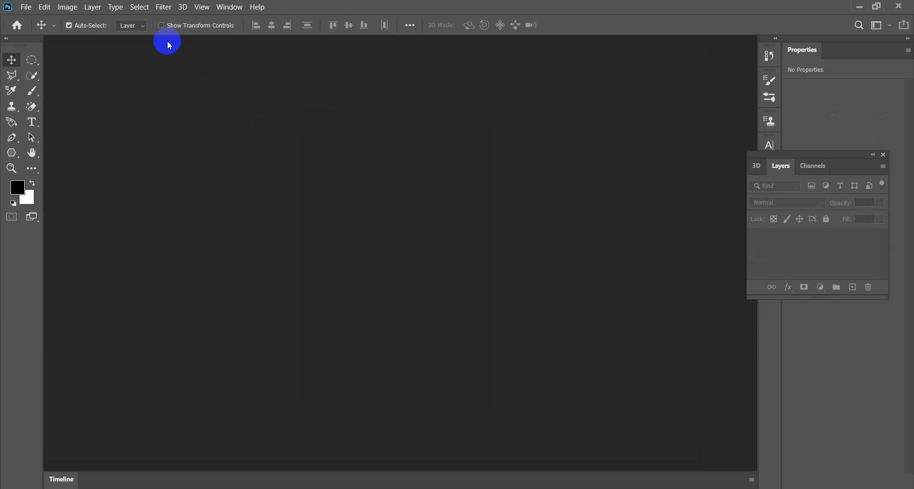
# Create a new document from the recent 1280 x 720 px preset at 72 ppi.
pyautogui.click(26, 8)
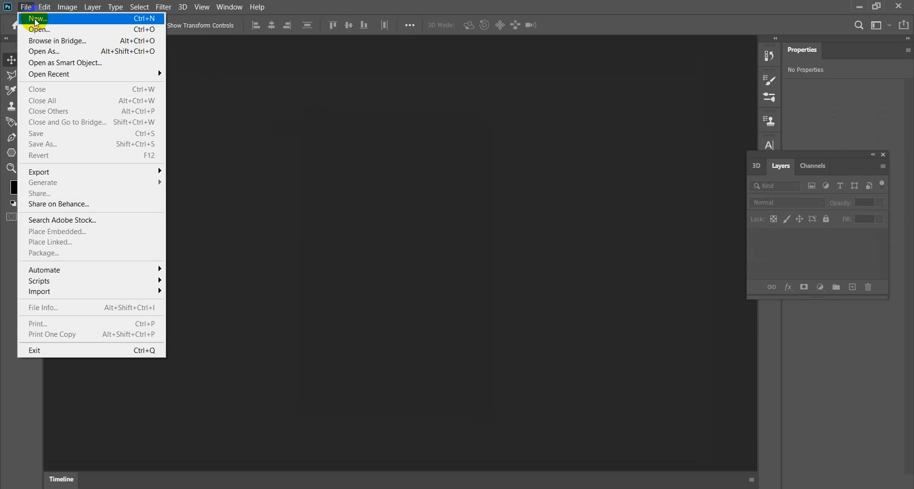
pyautogui.click(34, 20)
pyautogui.click(280, 156)
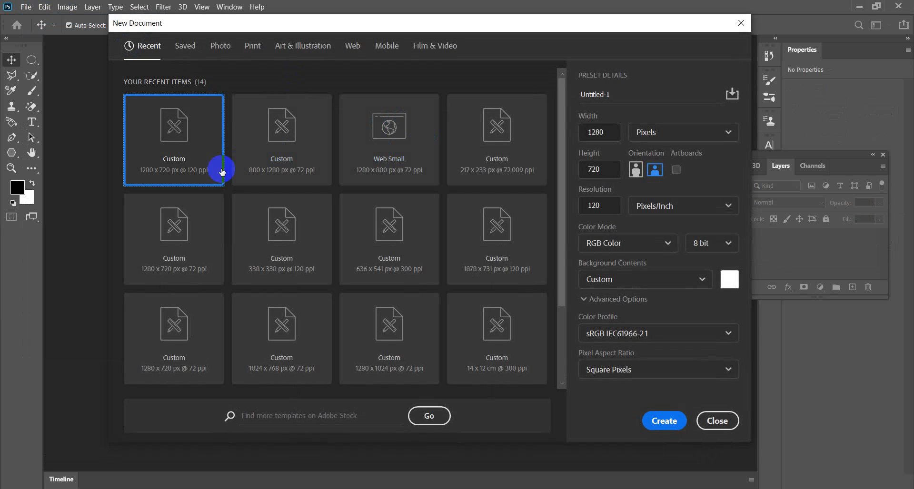
pyautogui.click(188, 230)
pyautogui.click(664, 420)
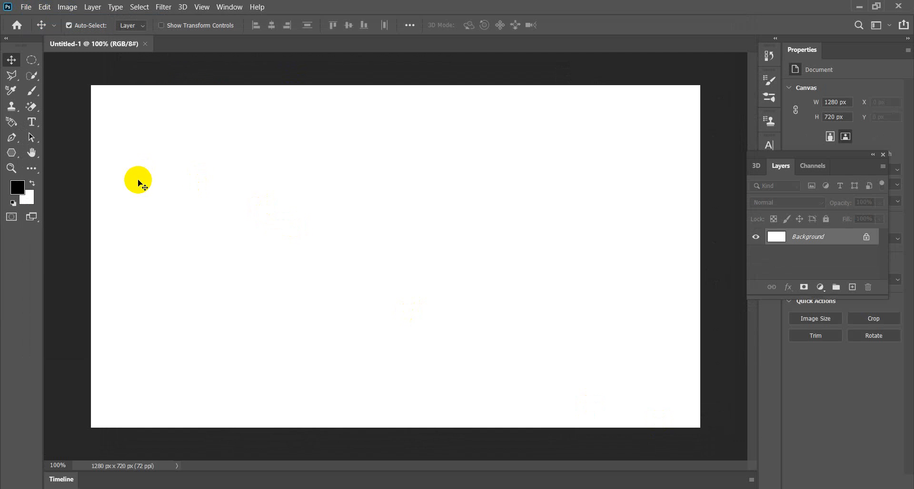
pyautogui.click(26, 7)
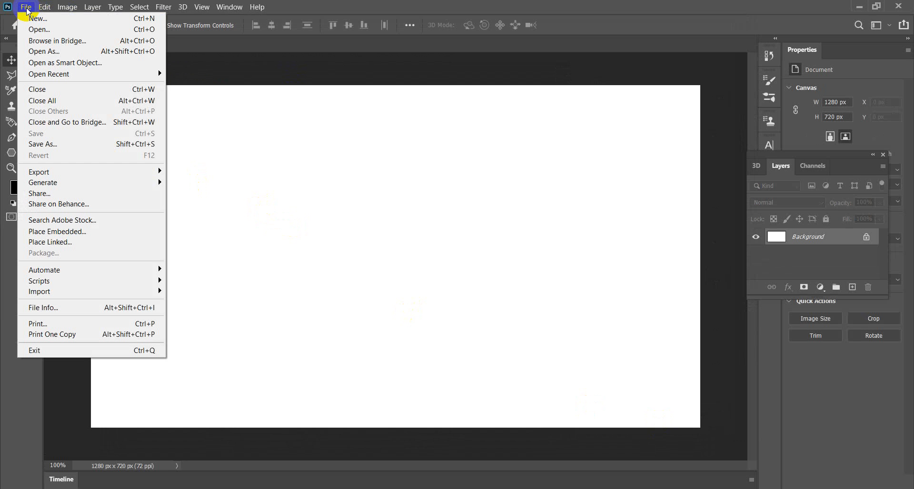
pyautogui.click(40, 30)
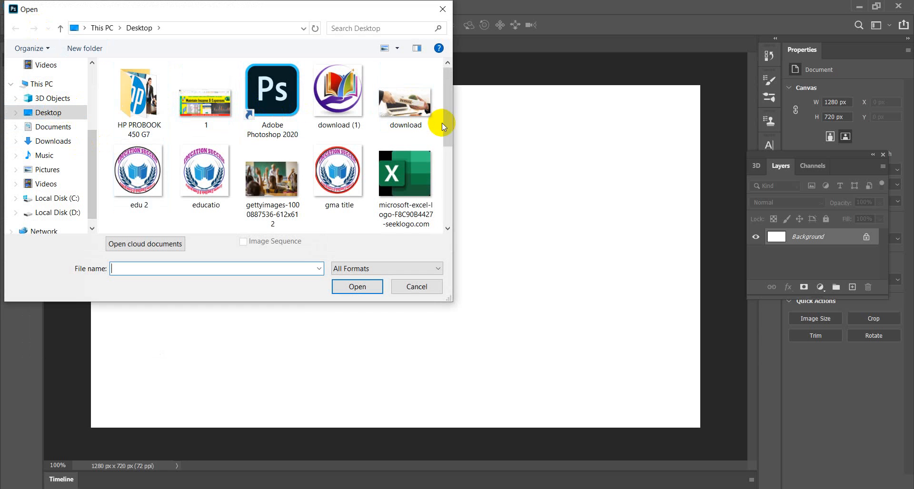
pyautogui.moveTo(448, 131); pyautogui.dragTo(442, 156)
pyautogui.click(265, 131)
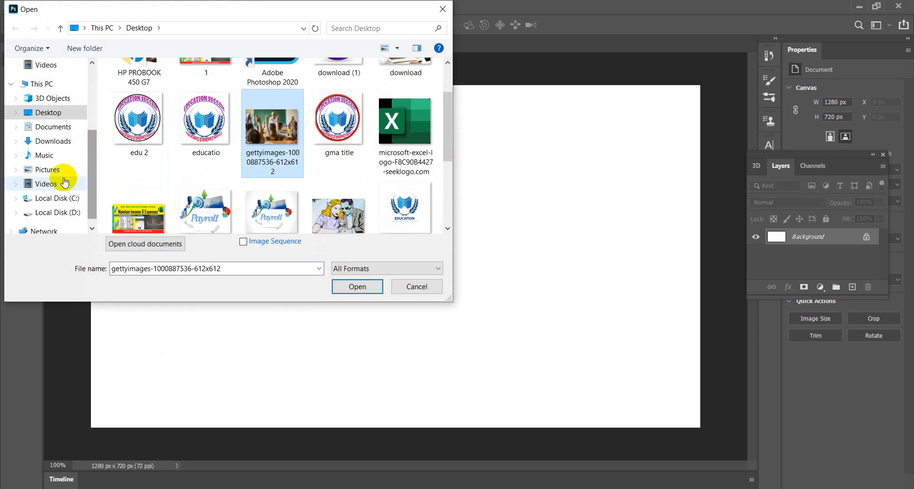
pyautogui.click(272, 170)
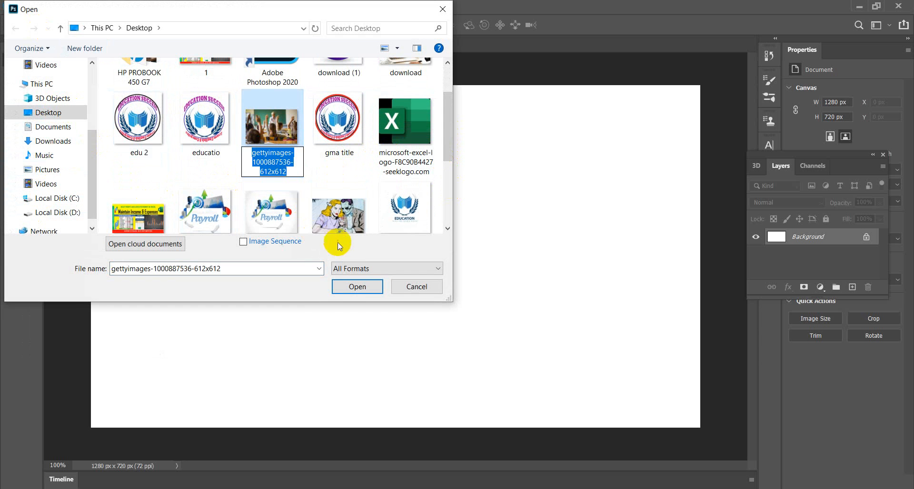
pyautogui.click(357, 287)
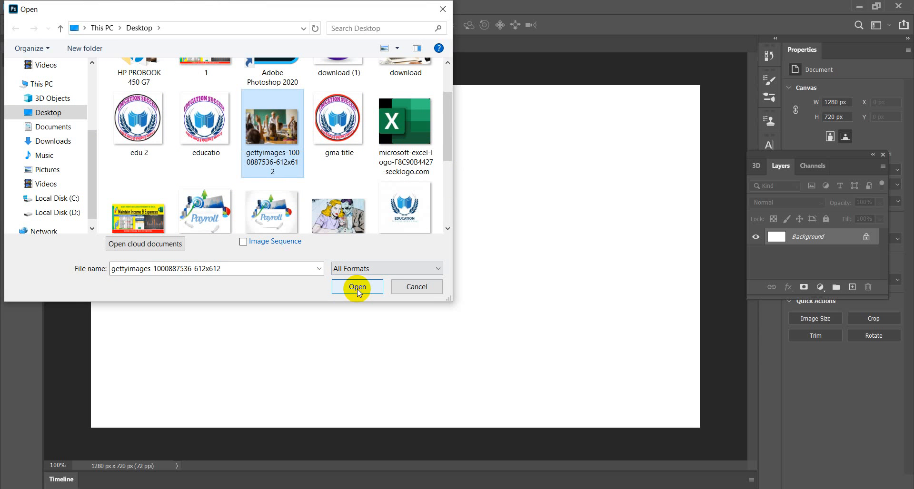
pyautogui.click(358, 287)
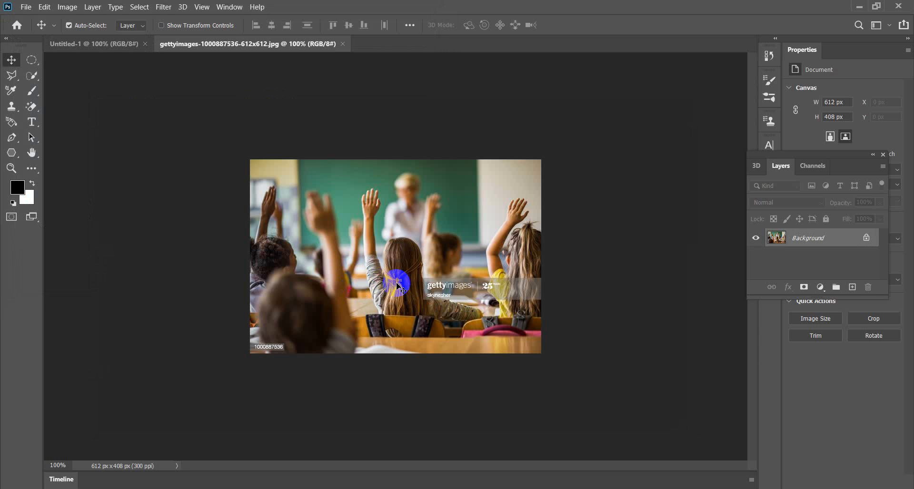
# Select the entire classroom photo, copy it and paste it into the blank Untitled-1 document.
pyautogui.click(99, 49)
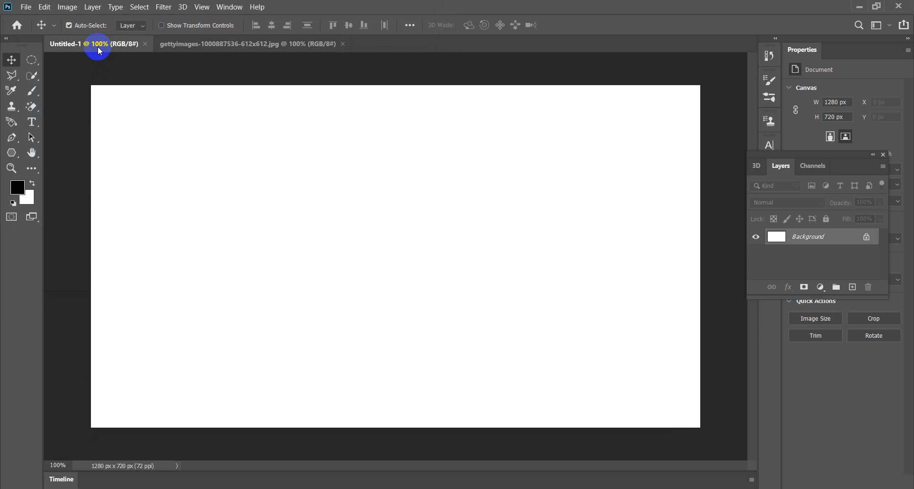
pyautogui.click(169, 48)
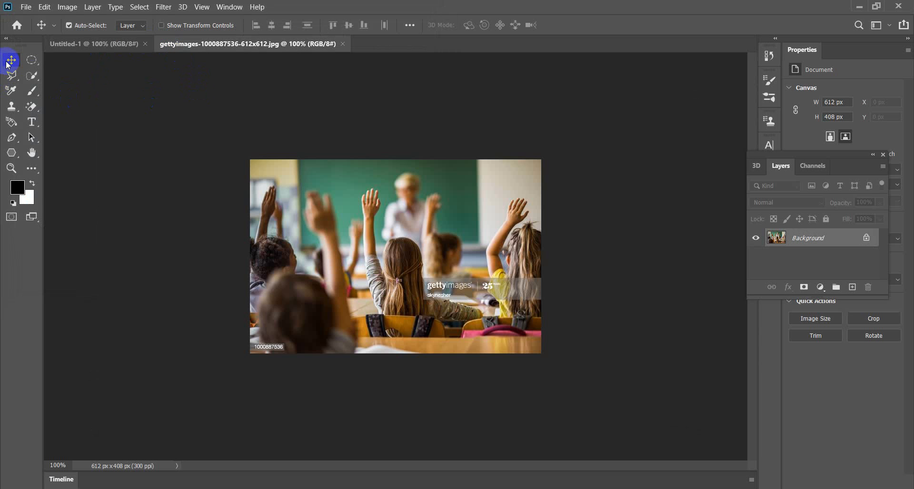
pyautogui.click(319, 195)
pyautogui.hotkey('ctrl', 'a')
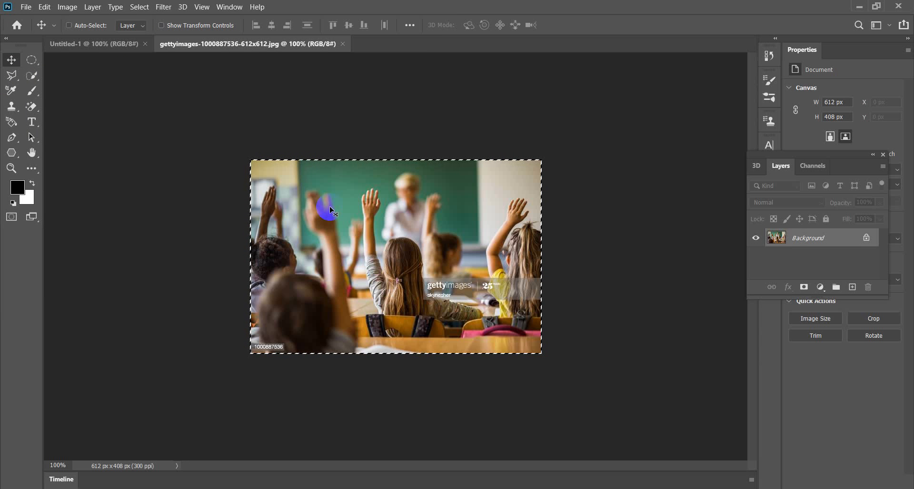
pyautogui.click(117, 47)
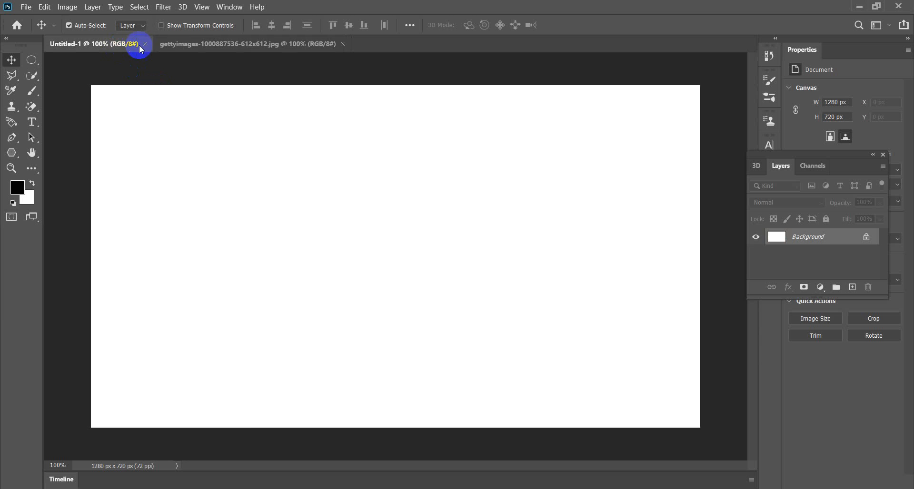
pyautogui.click(173, 46)
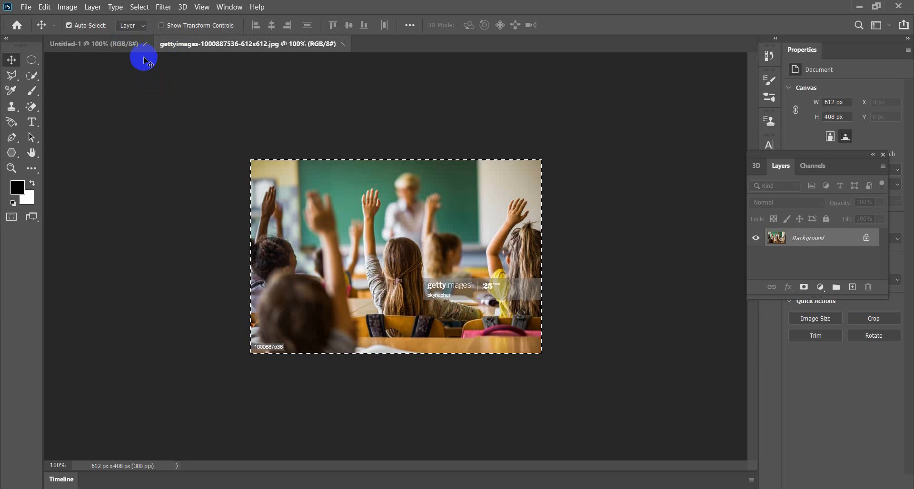
pyautogui.click(125, 44)
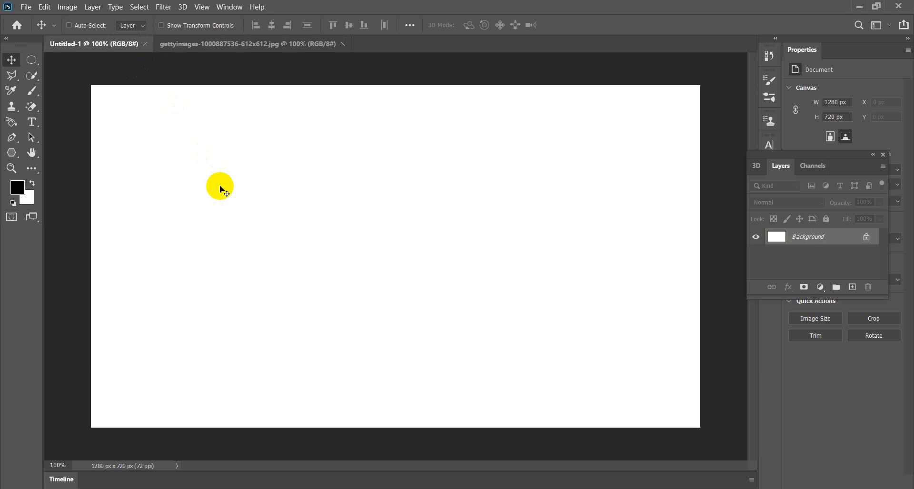
pyautogui.hotkey('ctrl', 'v')
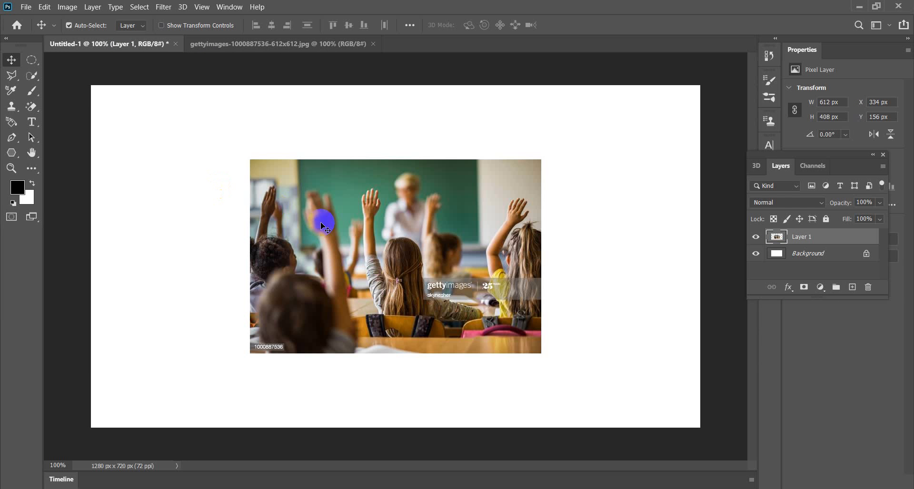
# Scale the classroom photo to about 74% with Free Transform and place it near the canvas's upper-left corner, at about X 17, Y 36 px.
pyautogui.moveTo(320, 216); pyautogui.dragTo(305, 229)
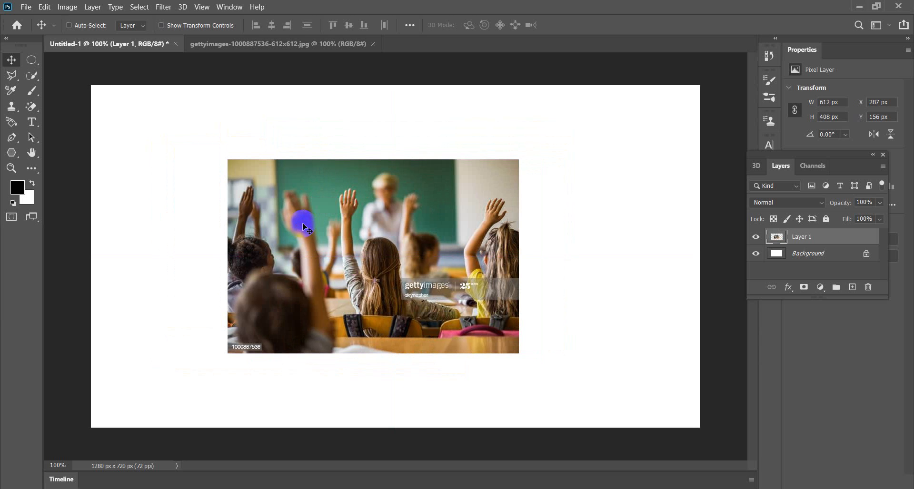
pyautogui.hotkey('ctrl', 't')
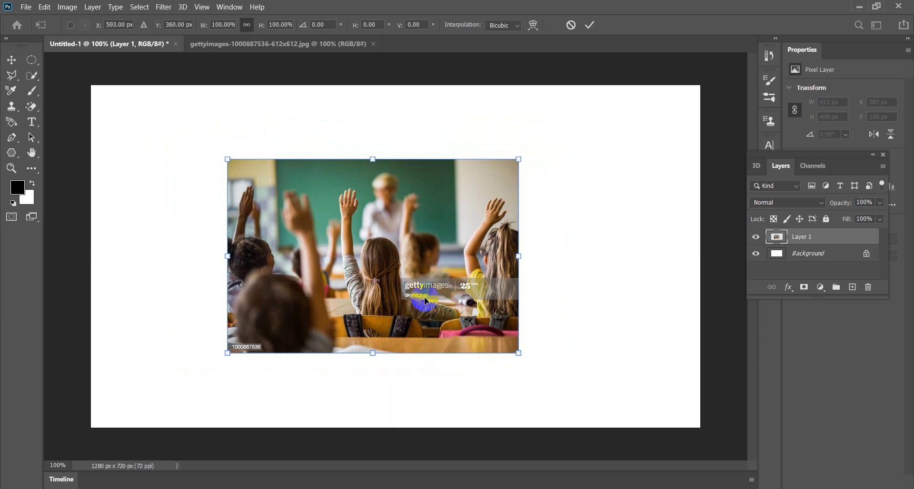
pyautogui.moveTo(519, 351); pyautogui.dragTo(443, 304)
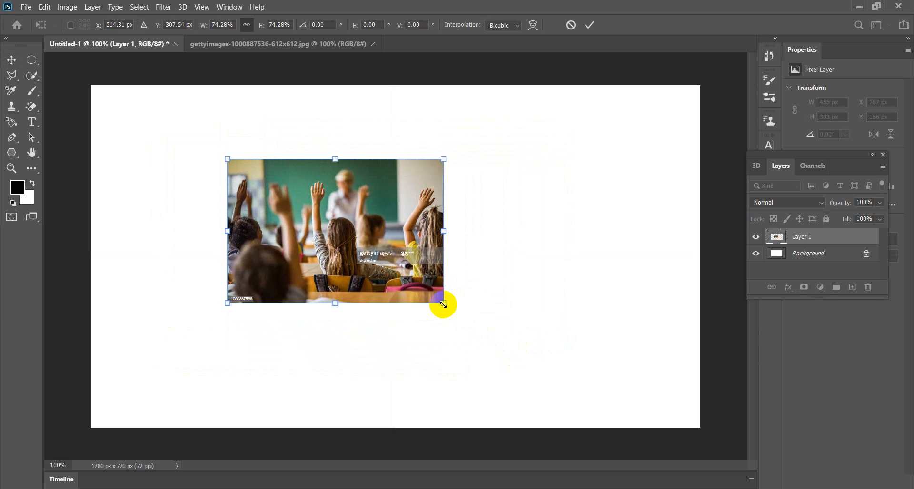
pyautogui.moveTo(410, 260); pyautogui.dragTo(282, 203)
pyautogui.click(75, 94)
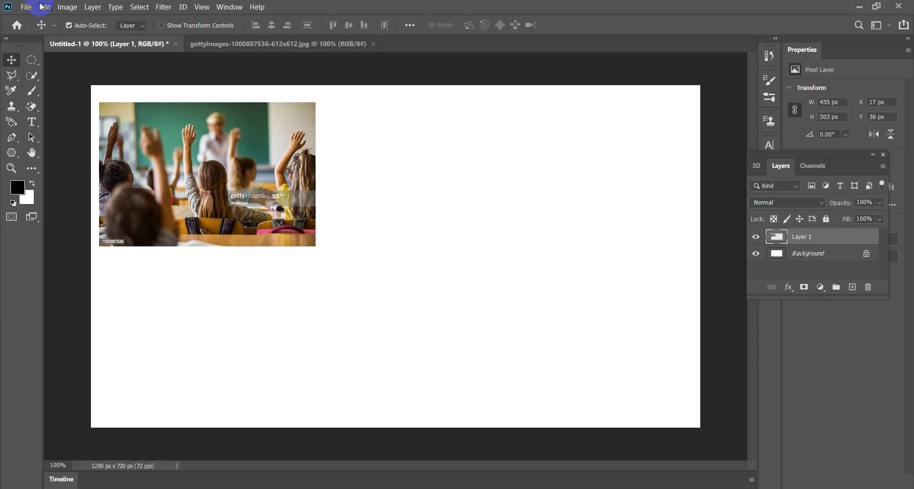
pyautogui.click(25, 7)
pyautogui.click(36, 30)
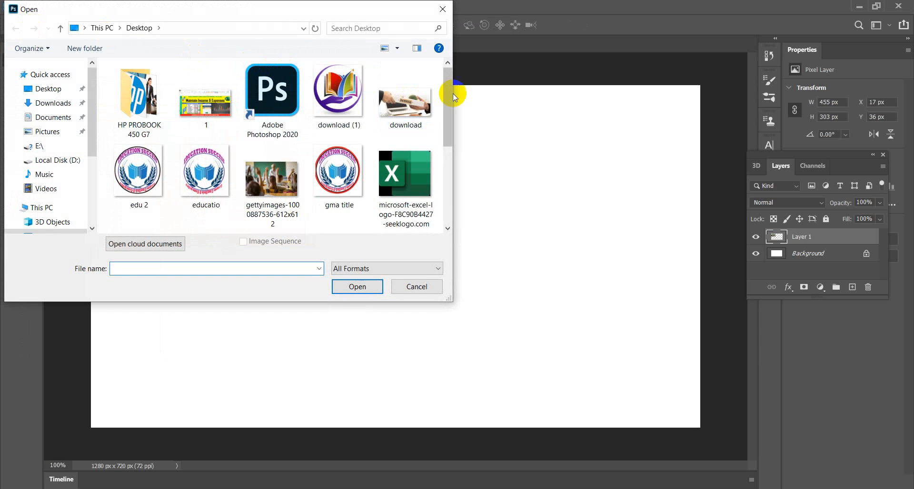
pyautogui.scroll(-1, 452, 107)
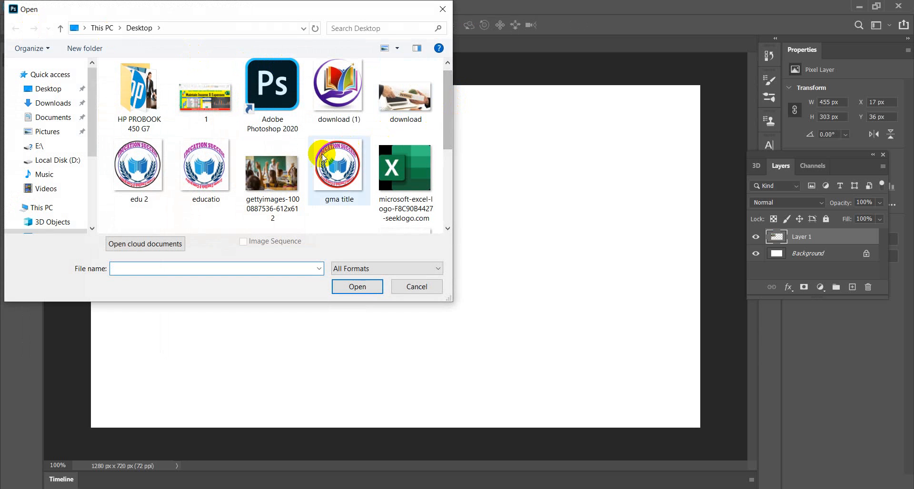
pyautogui.click(346, 98)
pyautogui.keyDown('ctrl'); pyautogui.click(406, 103); pyautogui.keyUp('ctrl')
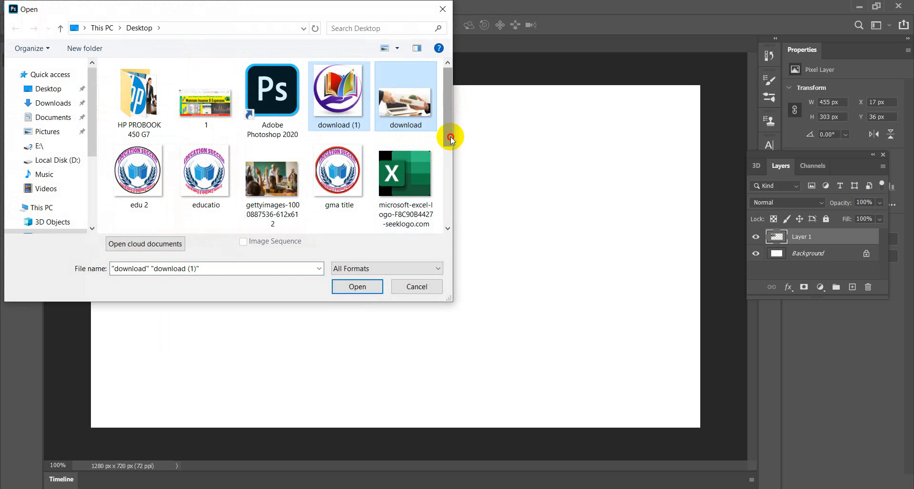
pyautogui.moveTo(446, 136); pyautogui.dragTo(447, 200)
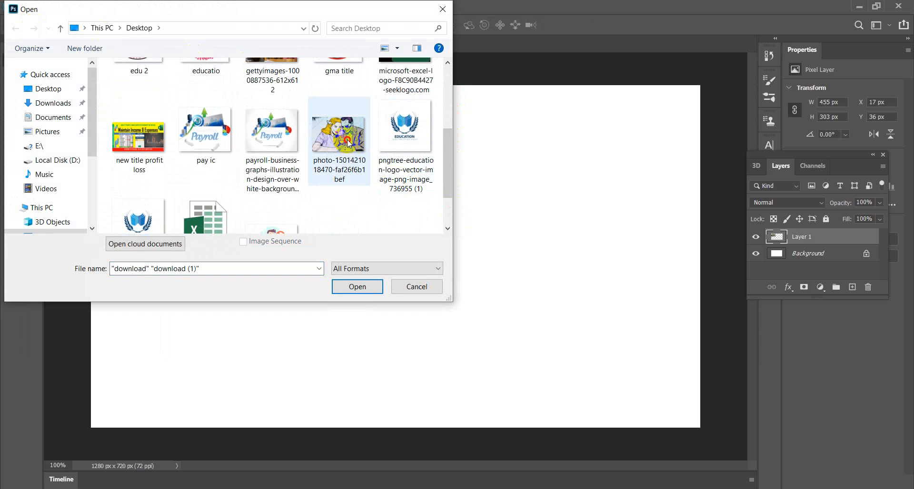
pyautogui.keyDown('ctrl'); pyautogui.click(350, 159); pyautogui.keyUp('ctrl')
pyautogui.click(360, 287)
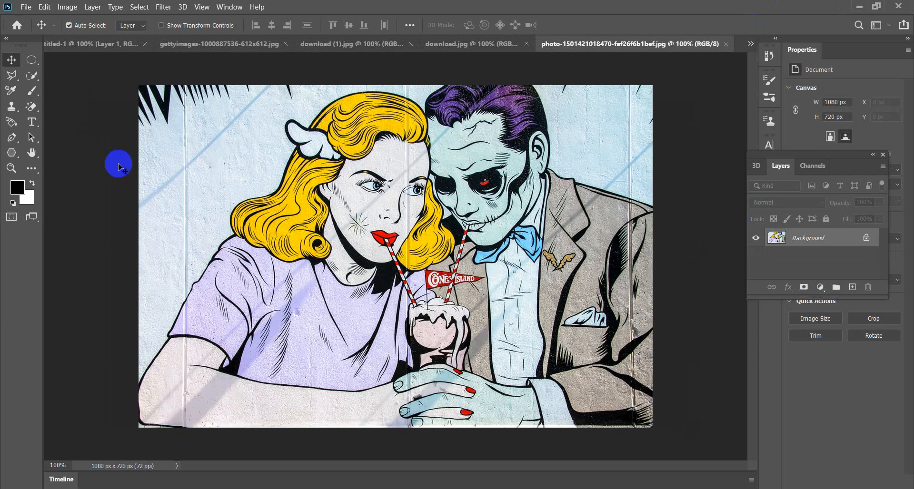
pyautogui.click(116, 44)
pyautogui.click(195, 43)
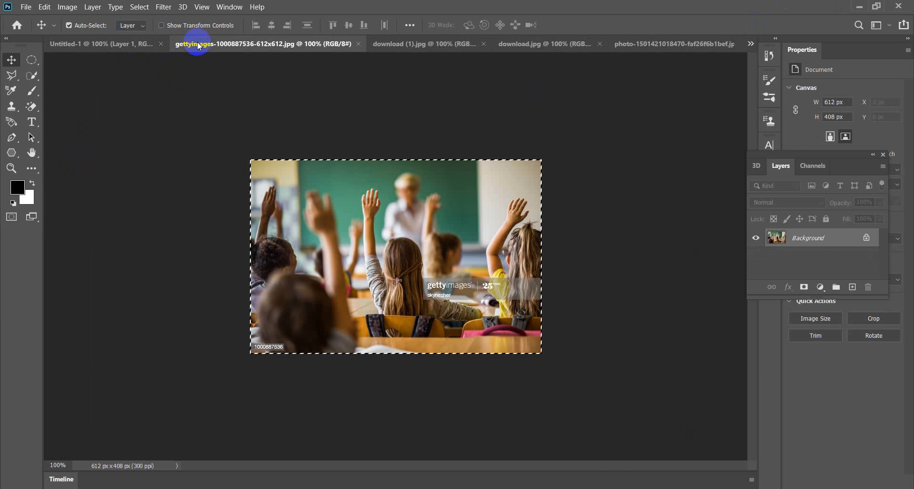
pyautogui.click(358, 44)
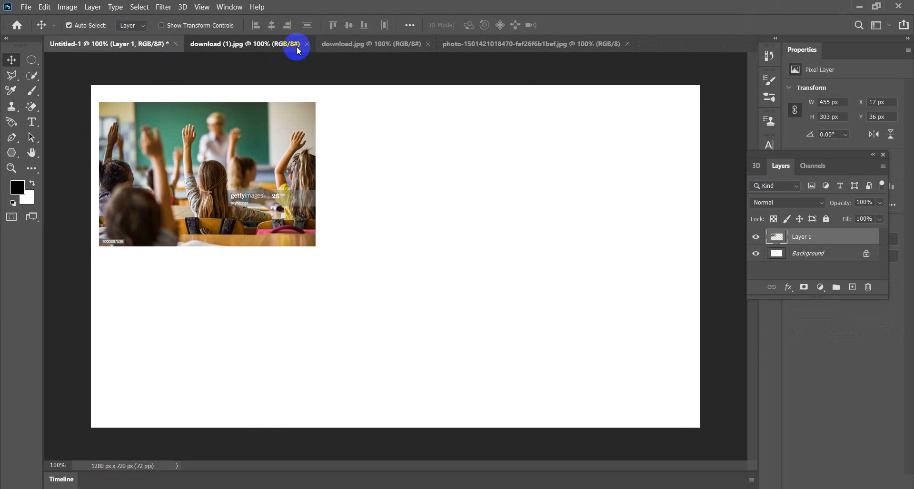
pyautogui.click(298, 48)
pyautogui.click(340, 44)
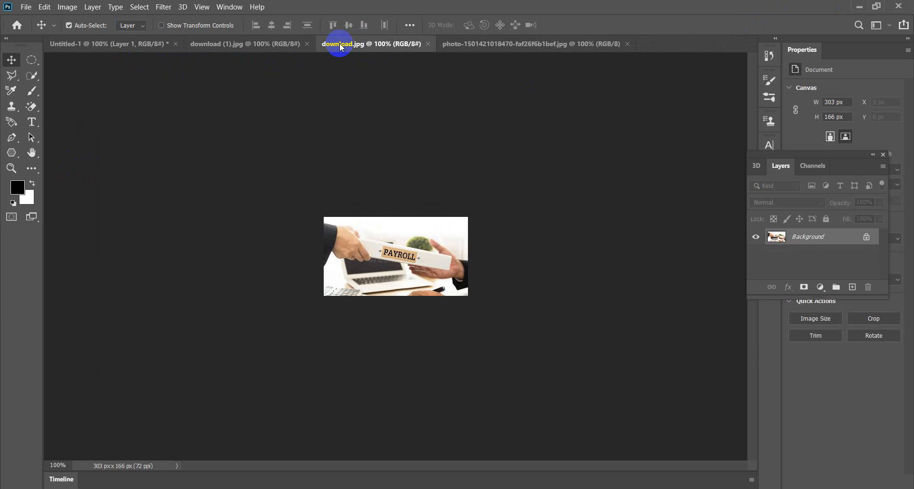
pyautogui.click(464, 47)
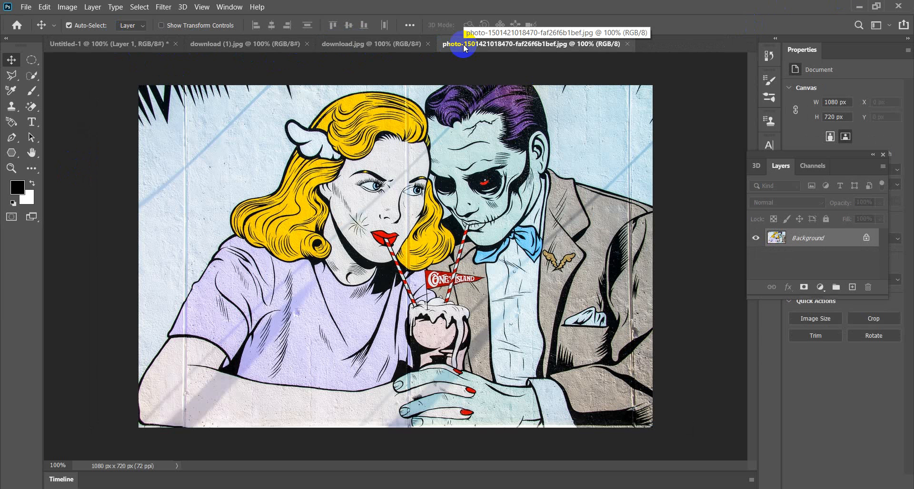
pyautogui.press('ctrl')
pyautogui.hotkey('ctrl', 'a')
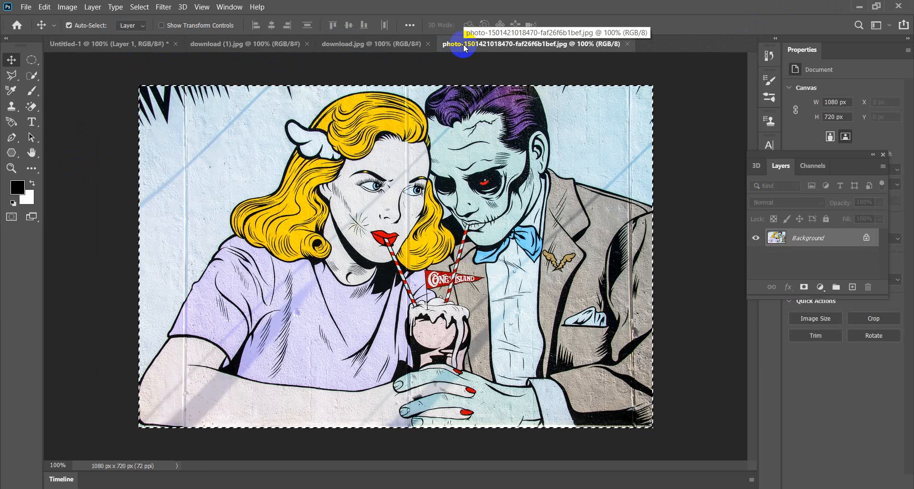
pyautogui.click(148, 45)
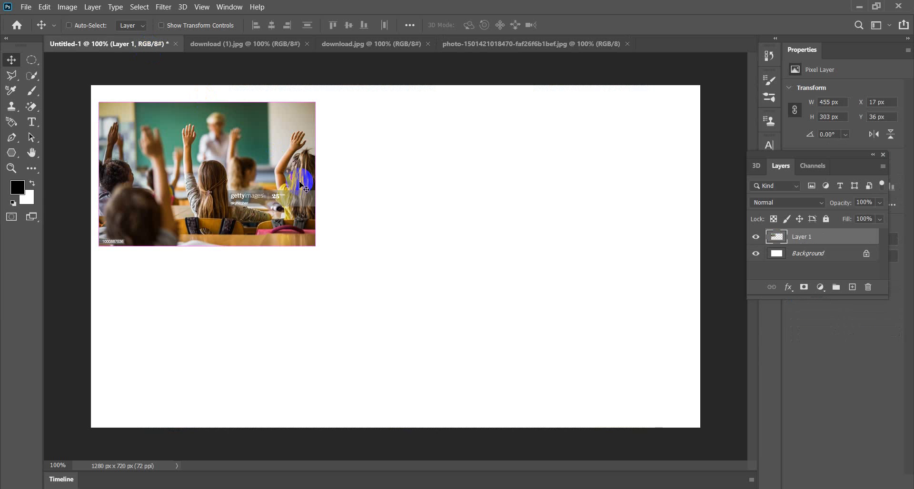
pyautogui.hotkey('ctrl', 'v')
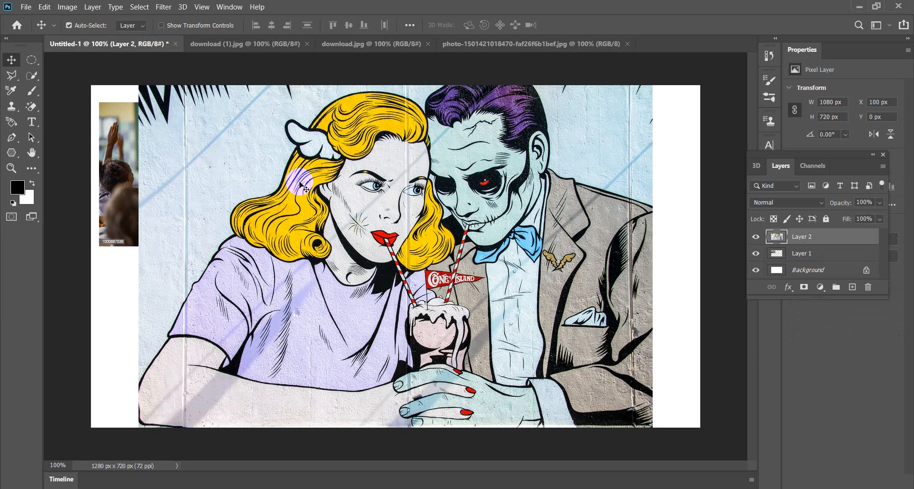
# Scale the pasted comic mural to about 47% and rotate it to about -39° with Free Transform.
pyautogui.hotkey('ctrl', 't')
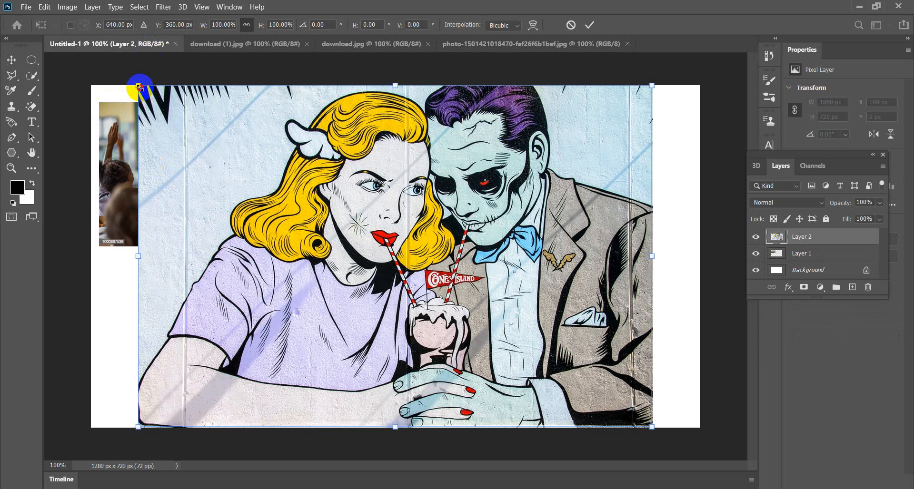
pyautogui.moveTo(147, 97); pyautogui.dragTo(319, 257)
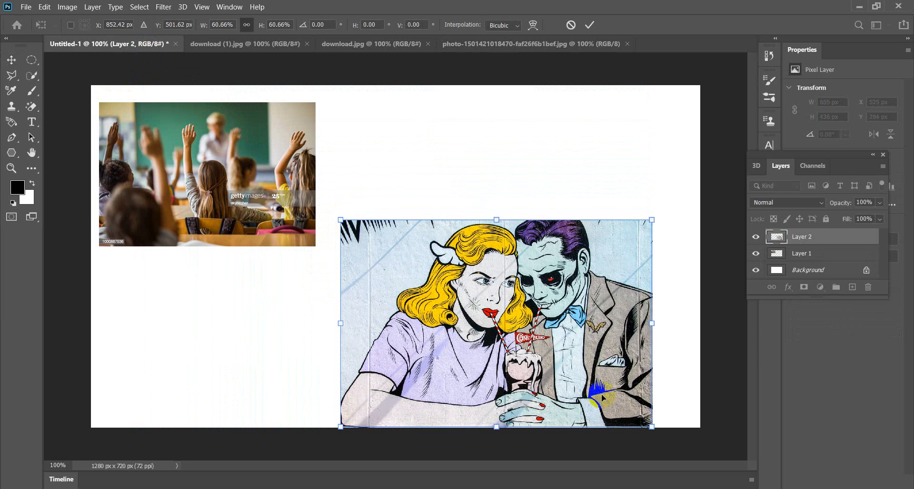
pyautogui.moveTo(654, 427); pyautogui.dragTo(599, 257)
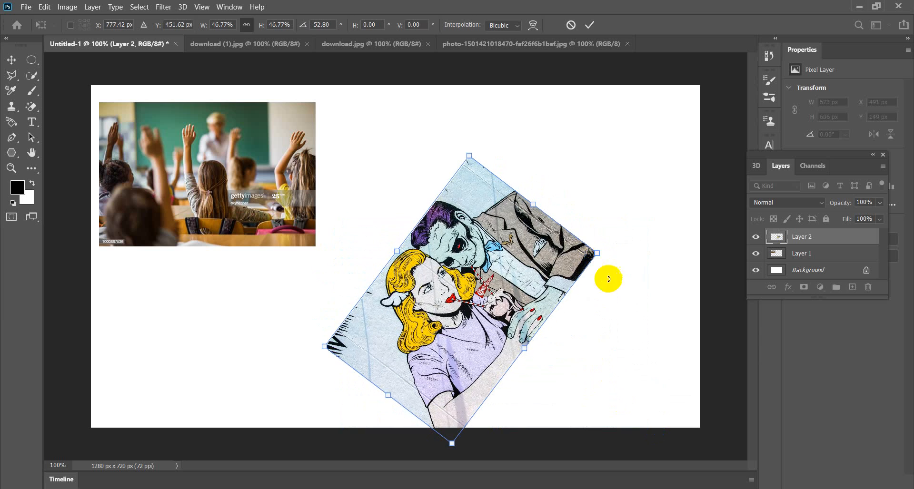
pyautogui.moveTo(612, 286); pyautogui.dragTo(625, 329)
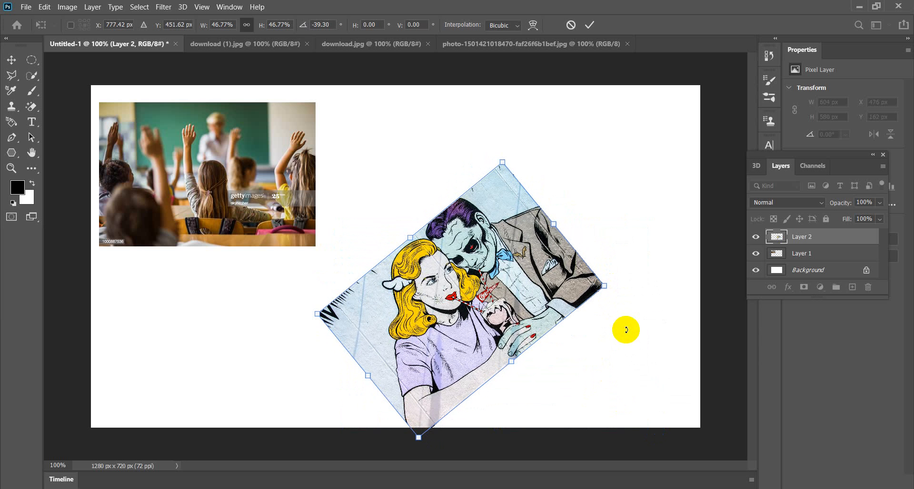
pyautogui.press('Return')
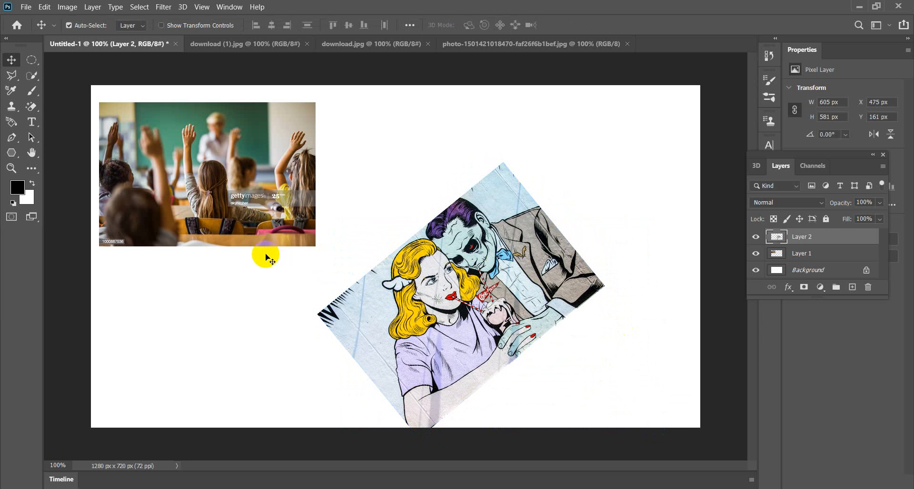
# Rotate the classroom photo counter-clockwise to a steep diagonal with Free Transform.
pyautogui.click(248, 228)
pyautogui.hotkey('ctrl', 't')
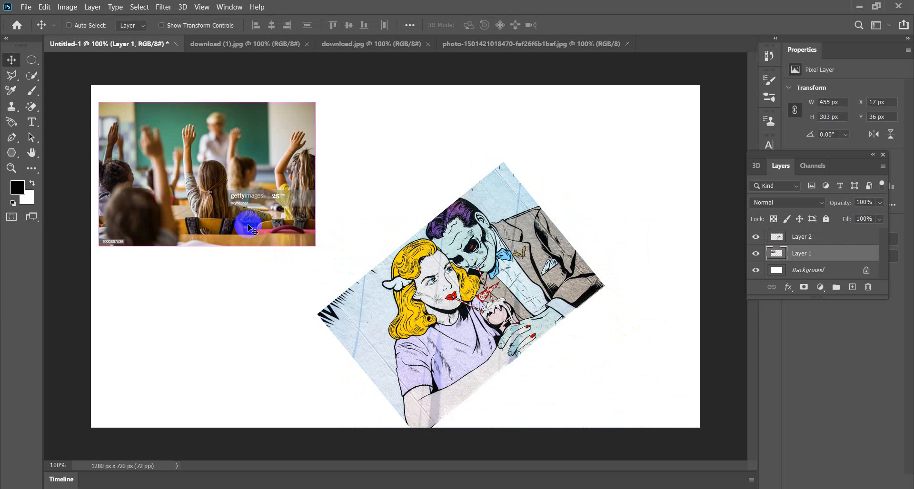
pyautogui.moveTo(320, 262); pyautogui.dragTo(309, 213)
pyautogui.press('Return')
# Move the classroom photo to about X 46, Y 0 px and the comic mural to about X 462, Y 124 px.
pyautogui.moveTo(514, 320); pyautogui.dragTo(518, 311)
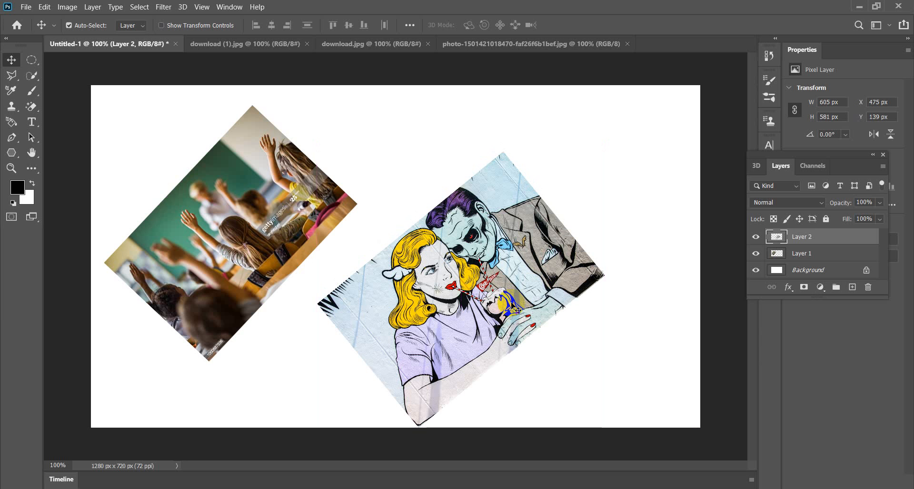
pyautogui.click(280, 271)
pyautogui.moveTo(280, 271); pyautogui.dragTo(288, 252)
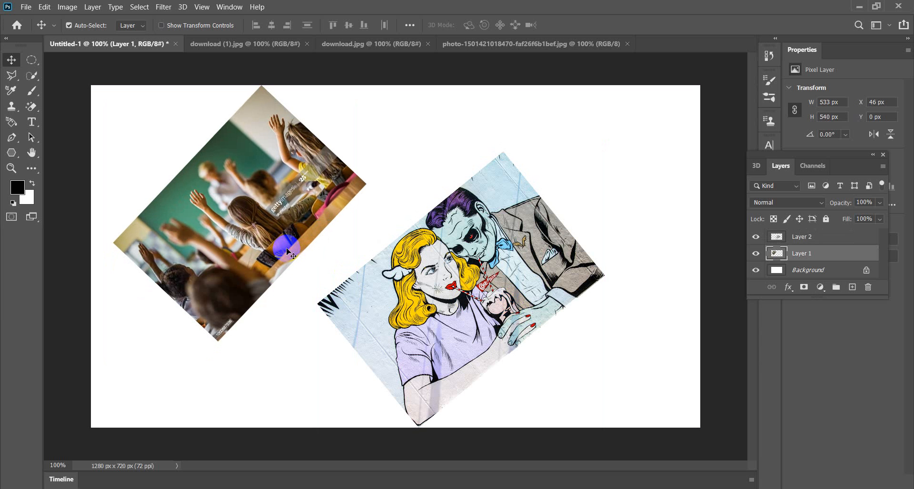
pyautogui.click(482, 275)
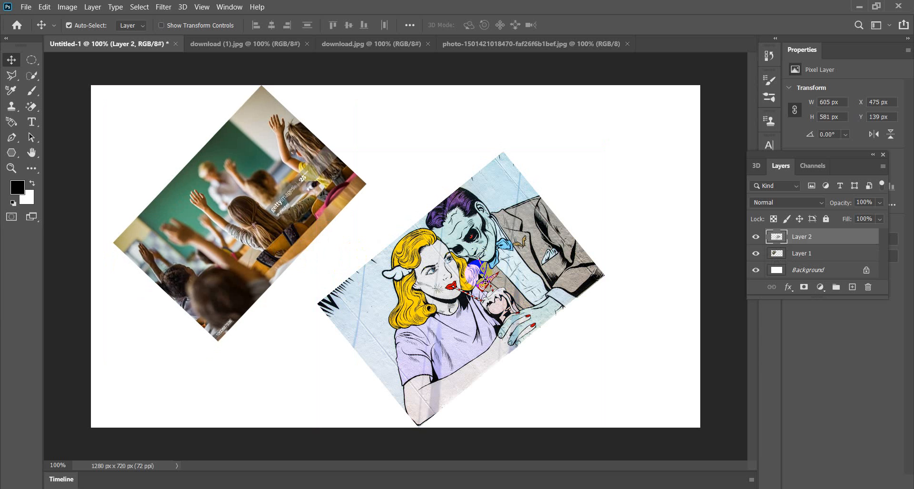
pyautogui.moveTo(482, 276)
pyautogui.mouseDown()
pyautogui.moveTo(468, 301)
pyautogui.moveTo(469, 262)
pyautogui.moveTo(474, 269)
pyautogui.mouseUp()
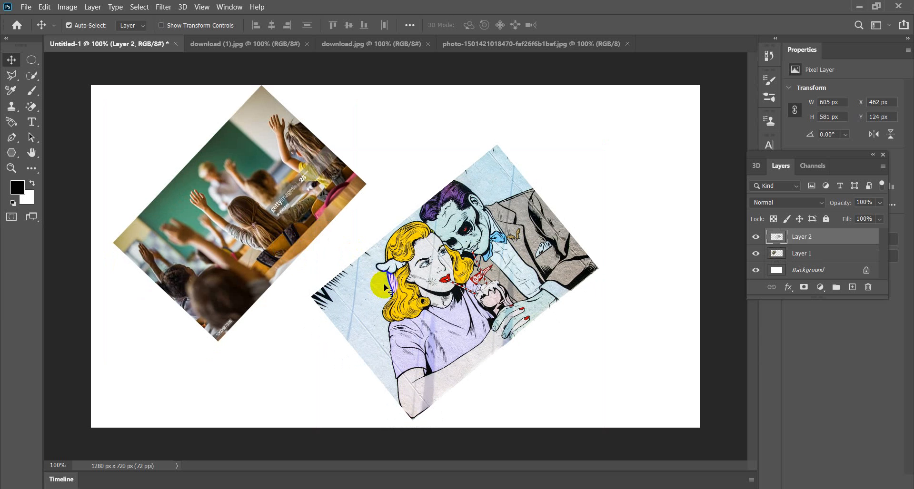